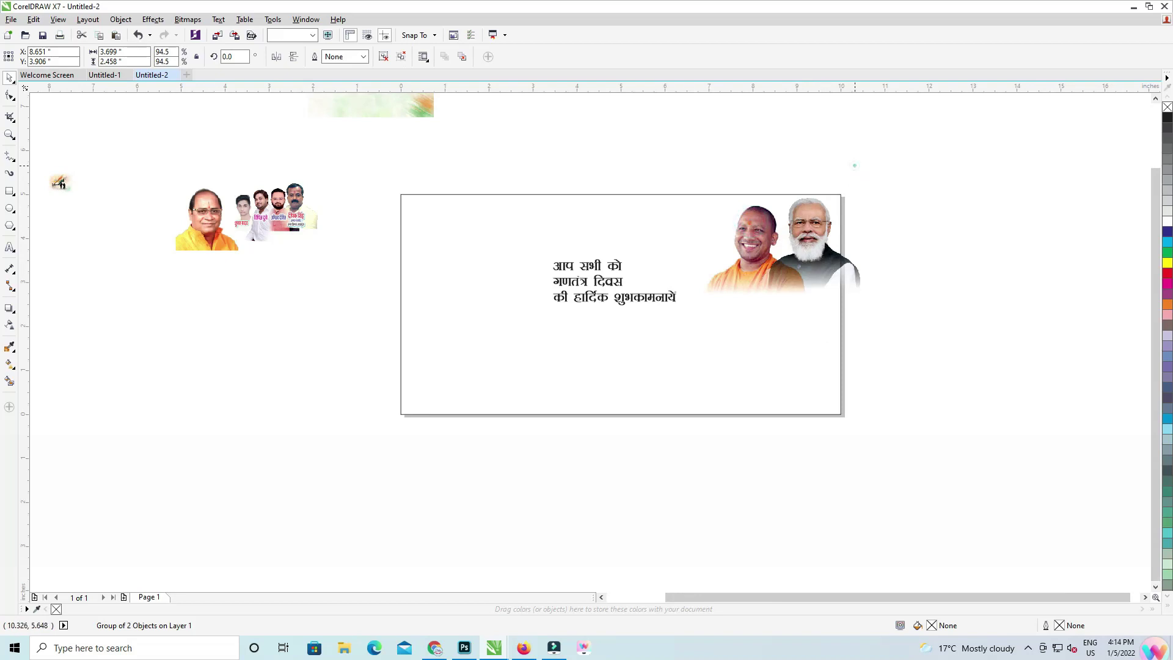
- PowerClip the grouped photo of the two leaders inside the page rectangle
ctrl+right_click(817, 258)
click(850, 262)
click(778, 356)
drag(924, 160, 314, 469)
drag(328, 365, 327, 380)
click(391, 144)
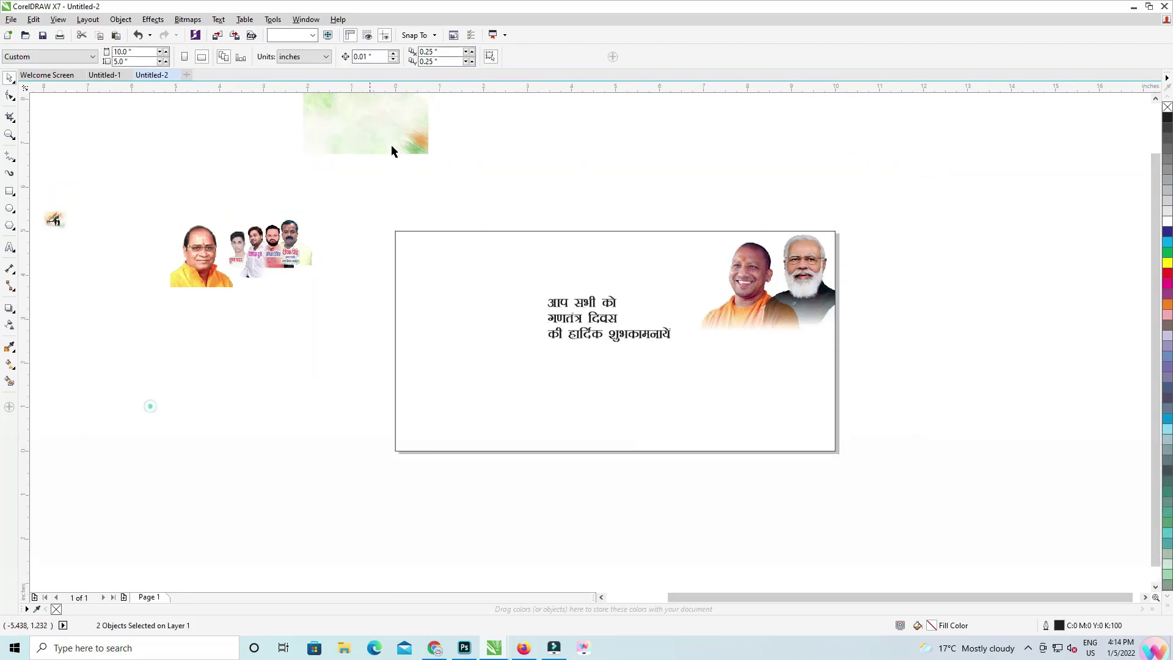
click(638, 178)
- Break the three-line greeting text into separate lines and move the lines apart, with गणतंत्र दिवस on its own in the middle
click(600, 299)
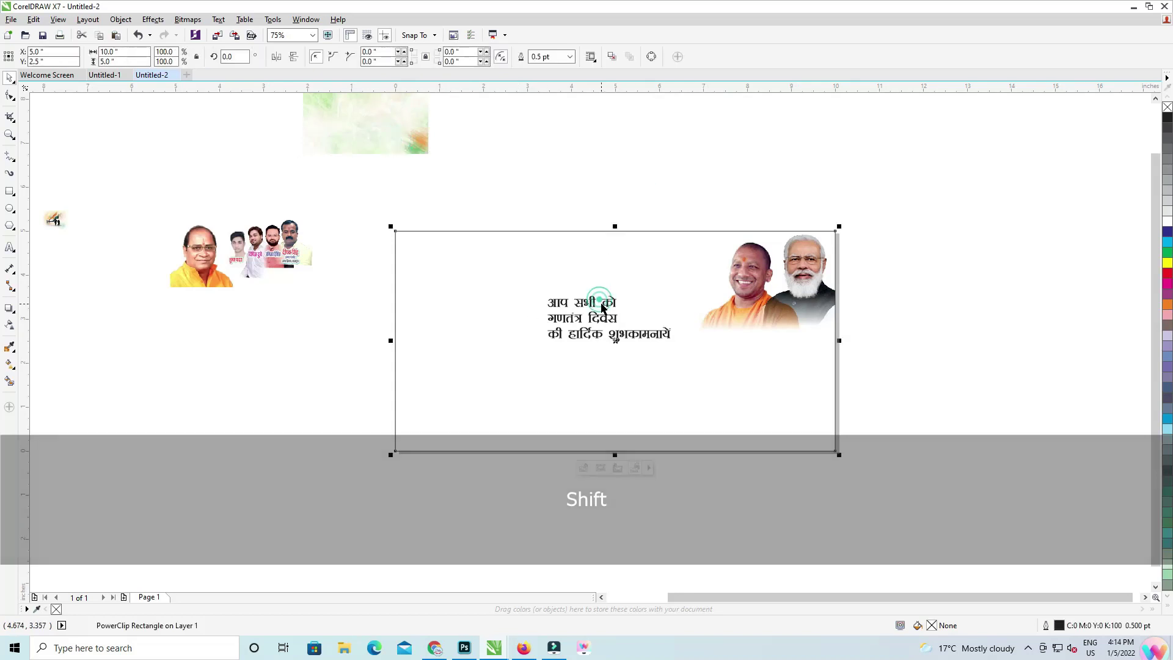
scroll(601, 301, up, 1)
click(612, 298)
drag(609, 300, 479, 427)
scroll(541, 324, down, 1)
scroll(492, 306, up, 1)
key(ctrl)
drag(466, 309, 464, 365)
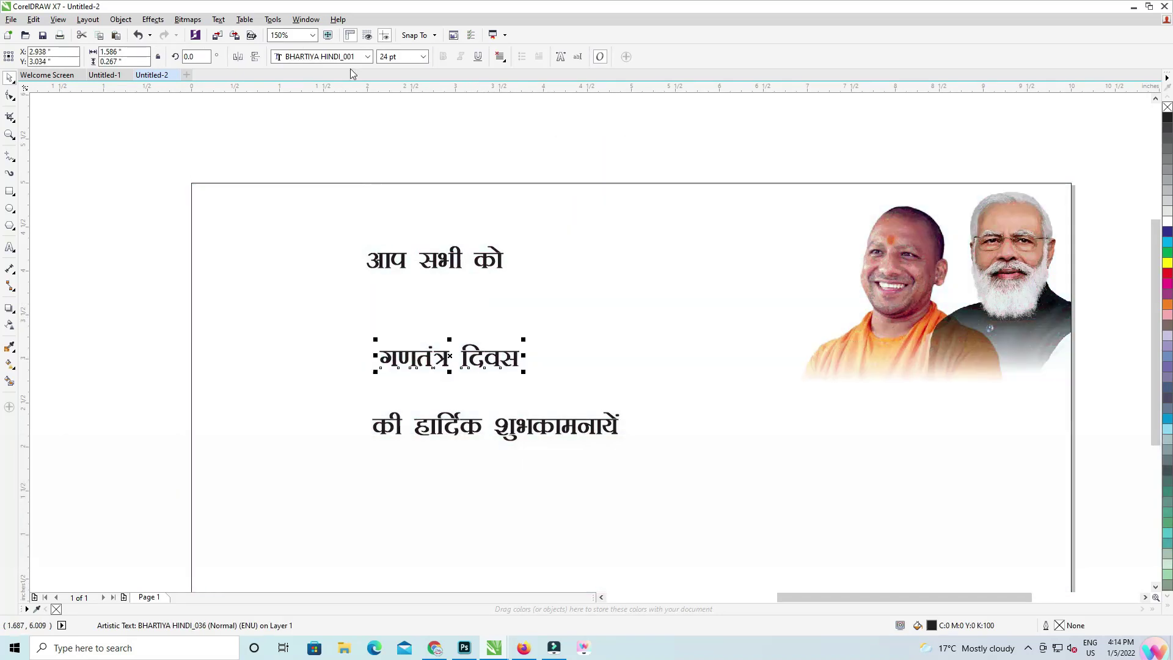
- Set the गणतंत्र दिवस line in the Abbasi A18 font and stretch it slightly taller, to about 0.29 in
click(360, 56)
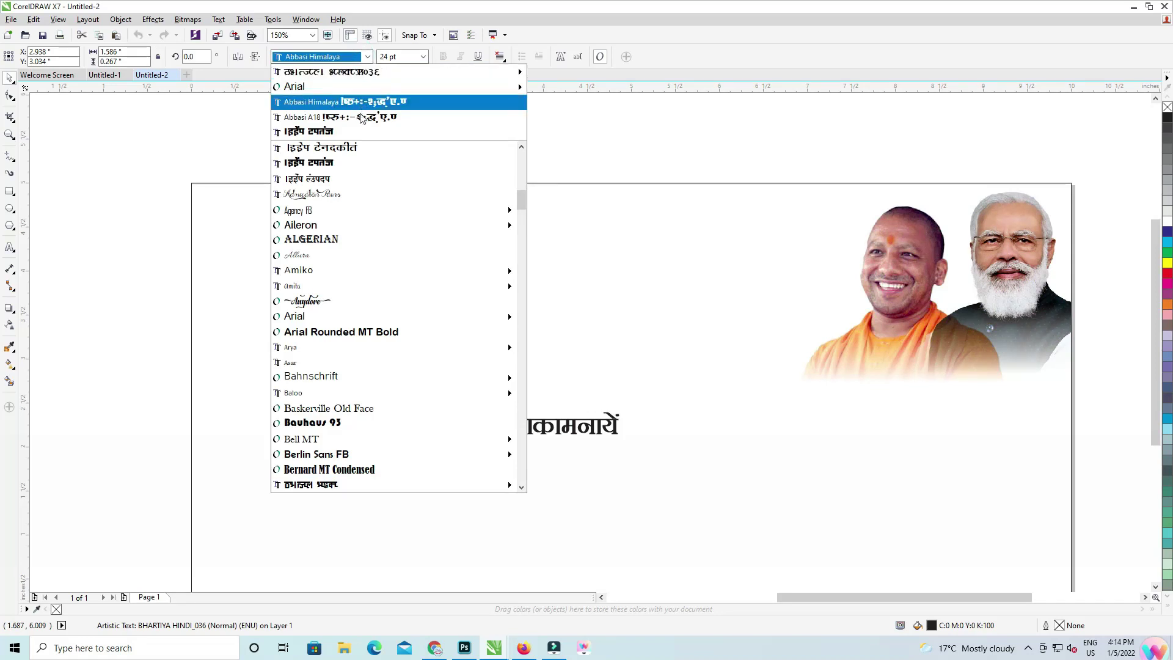
click(361, 117)
scroll(459, 346, up, 1)
drag(457, 344, 450, 267)
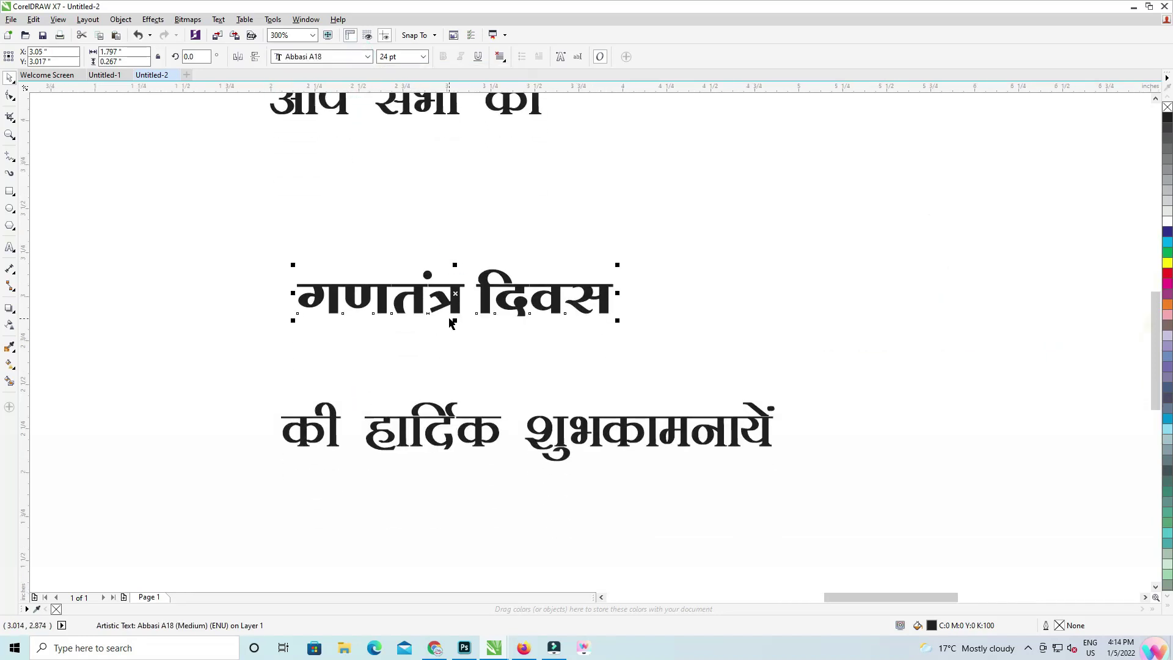
drag(453, 320, 454, 322)
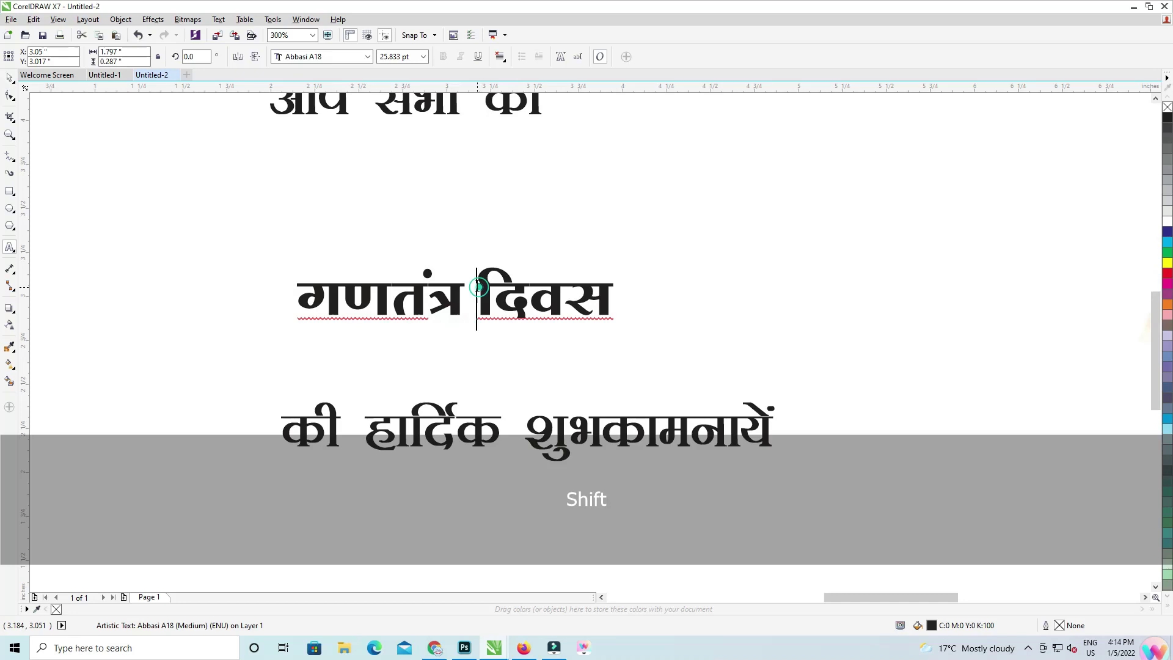
scroll(479, 287, down, 2)
key(Return)
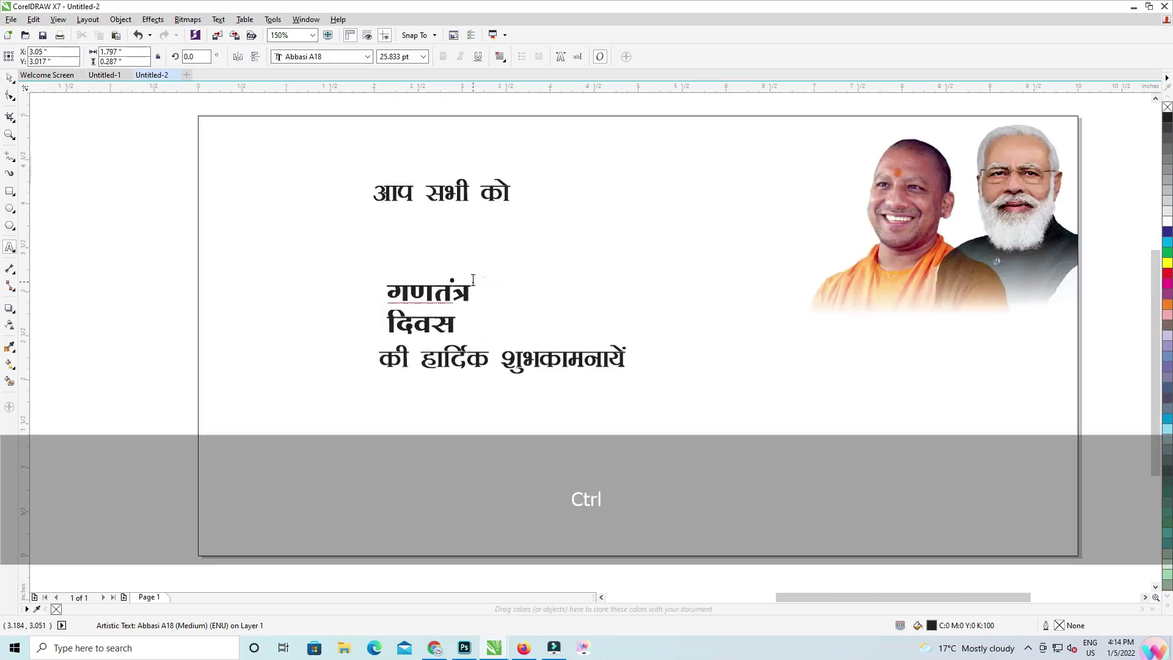
key(ctrl+a)
key(ctrl+e)
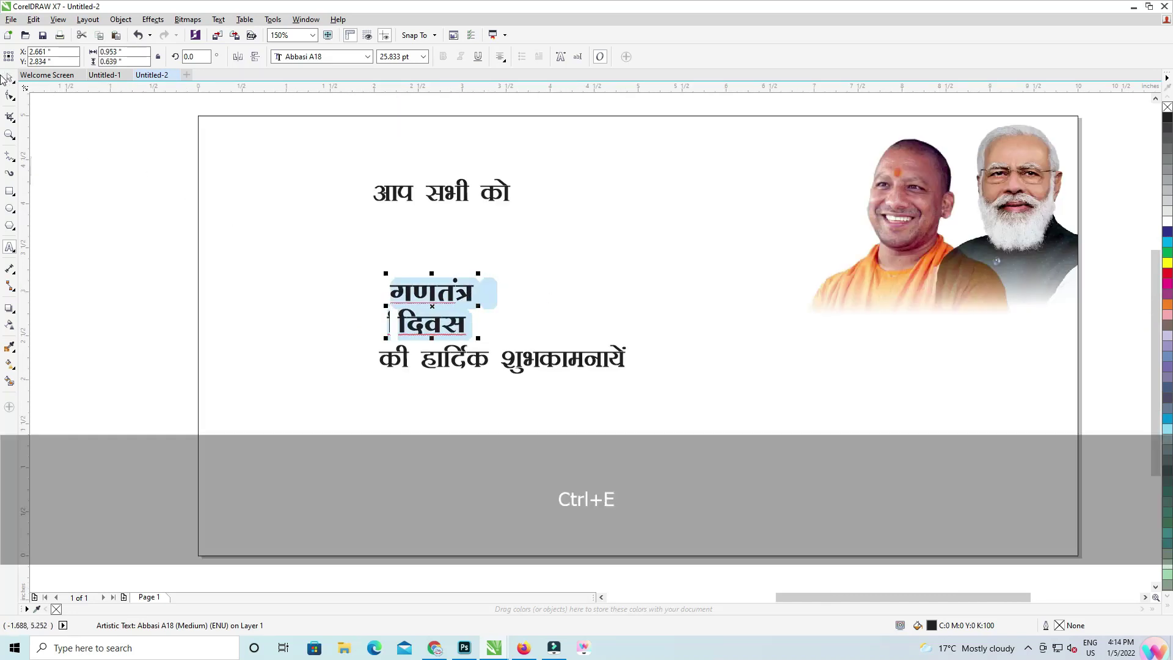
key(ctrl+z)
key(ctrl+z)
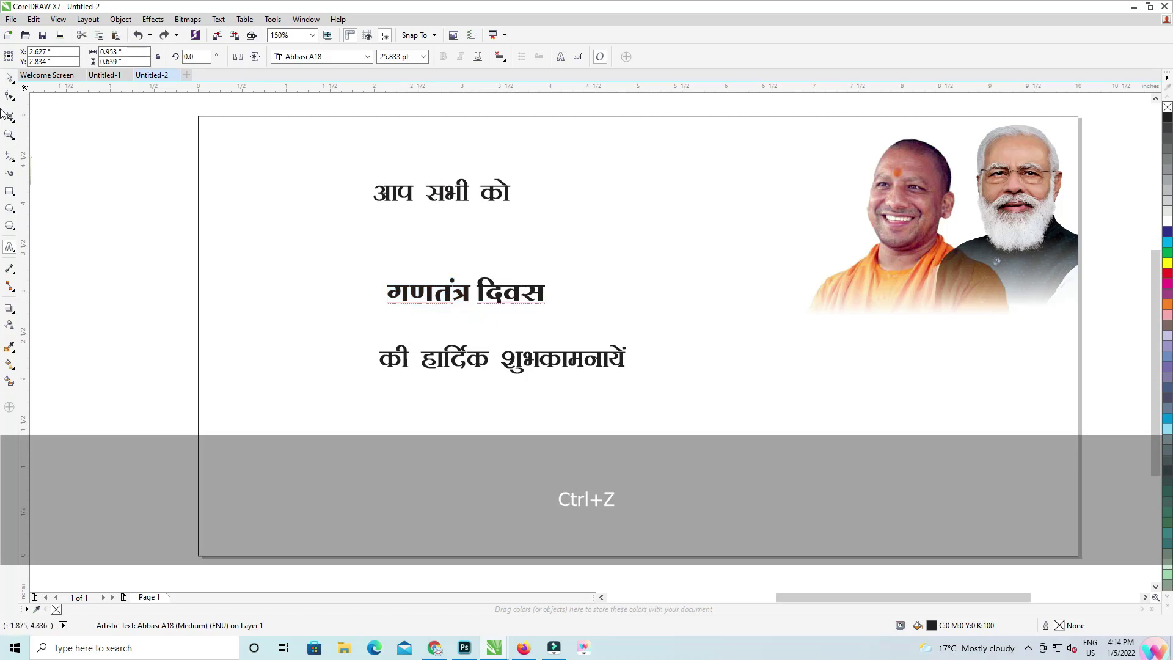
- Enlarge the गणतंत्र दिवस heading to about 5 in wide and place it just below the आप सभी को line
drag(550, 308, 634, 375)
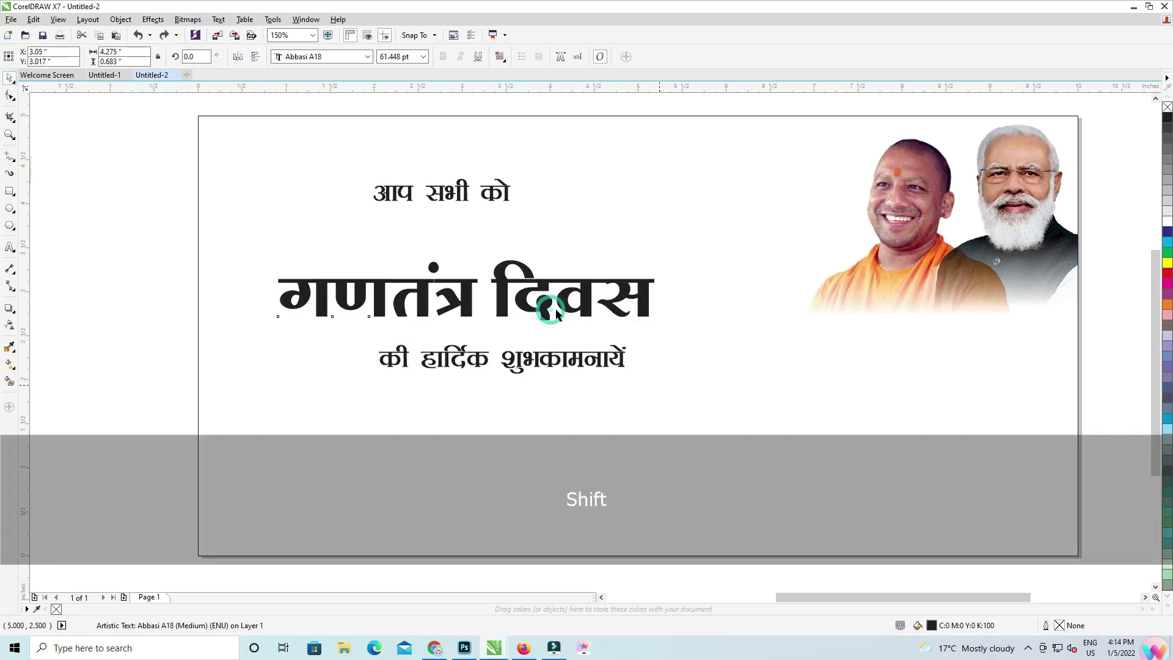
drag(545, 304, 545, 256)
drag(467, 277, 469, 287)
drag(659, 243, 691, 242)
scroll(608, 301, down, 2)
- Place the single portrait of the man in yellow in the page's lower-left corner, enlarged to about 2.9 in wide
drag(248, 266, 443, 385)
shift+click(484, 385)
key(l)
key(b)
key(r)
key(ctrl+z)
drag(468, 360, 540, 287)
click(458, 339)
drag(477, 341, 474, 341)
click(300, 311)
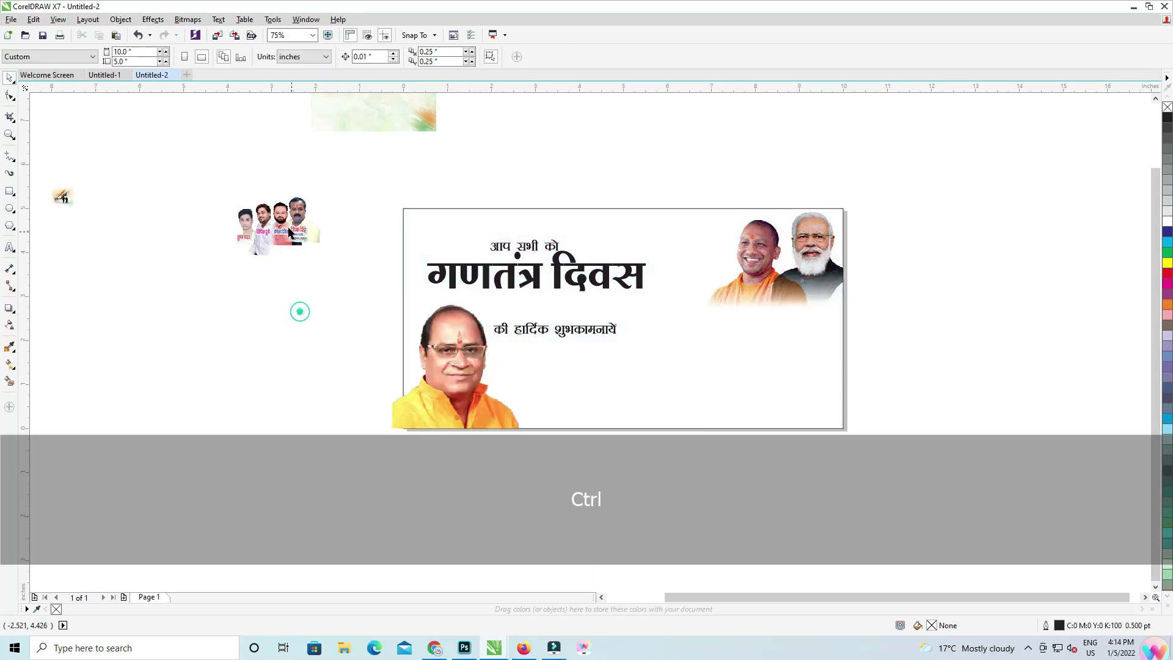
- Move the four captioned portraits to the page's lower-right area and enlarge them together to about 5.52 in wide
drag(364, 192, 365, 191)
drag(310, 256, 805, 451)
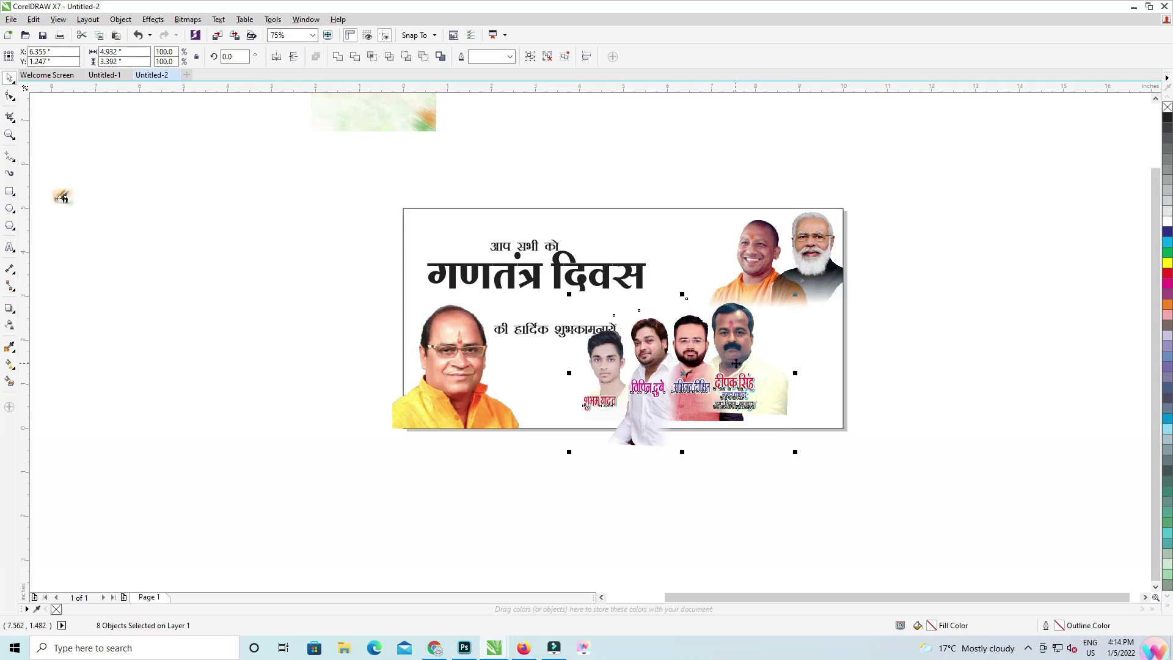
key(ctrl)
drag(936, 294, 835, 452)
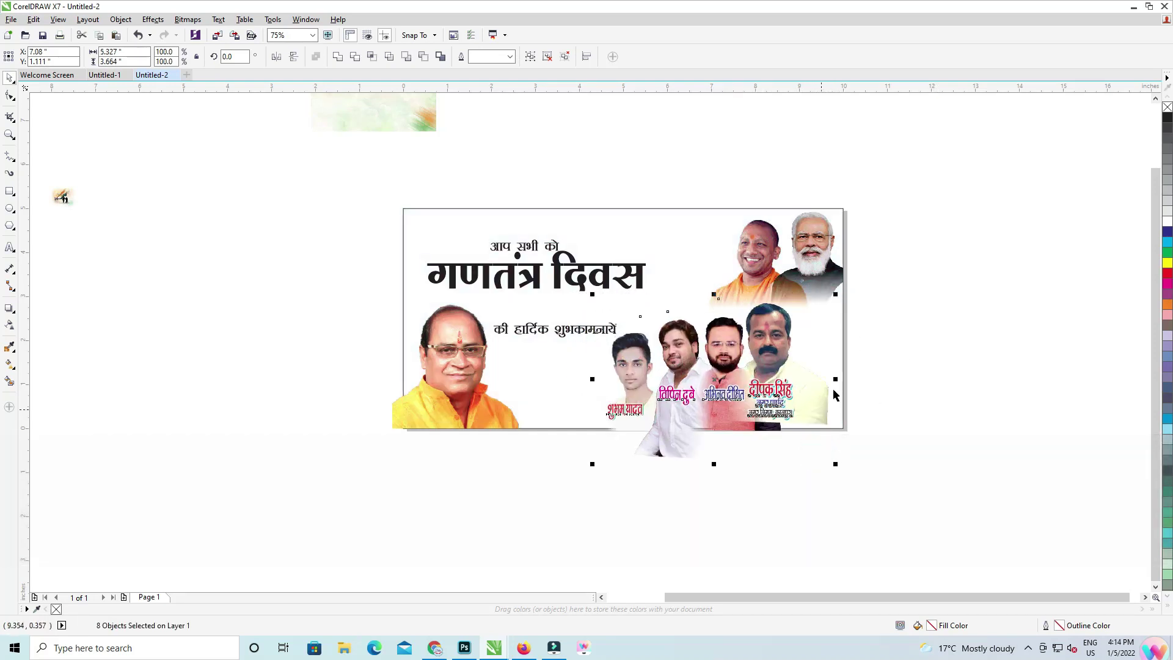
mouse_move(838, 292)
mouse_down()
mouse_move(851, 252)
mouse_move(847, 286)
mouse_up()
drag(819, 392, 833, 399)
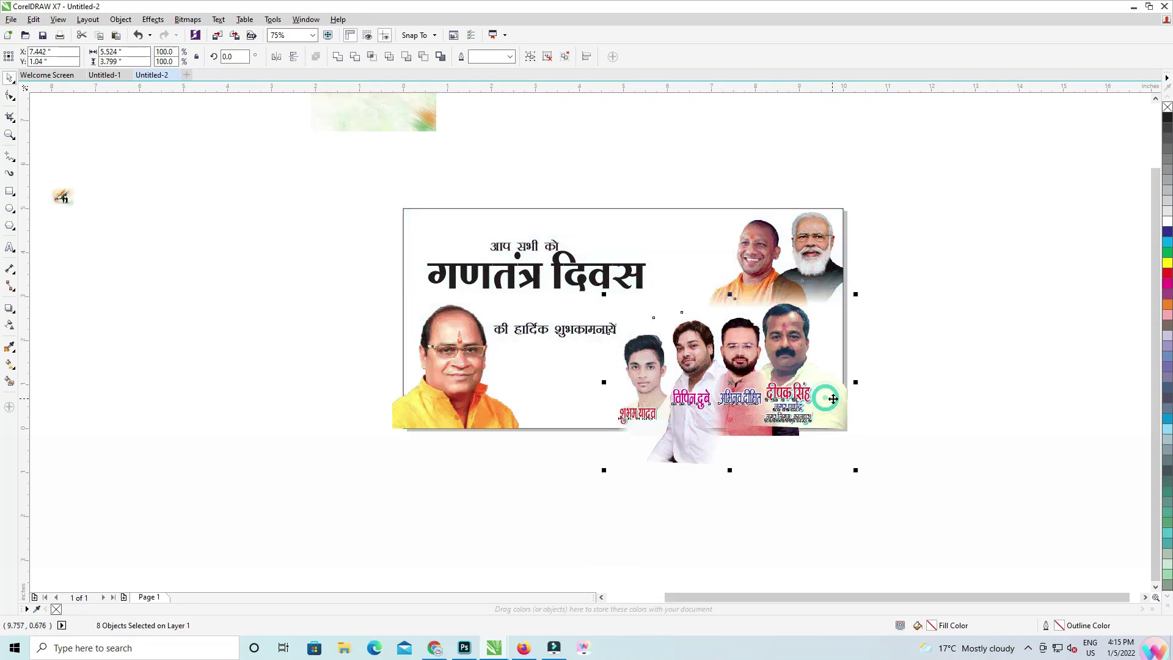
key(Up)
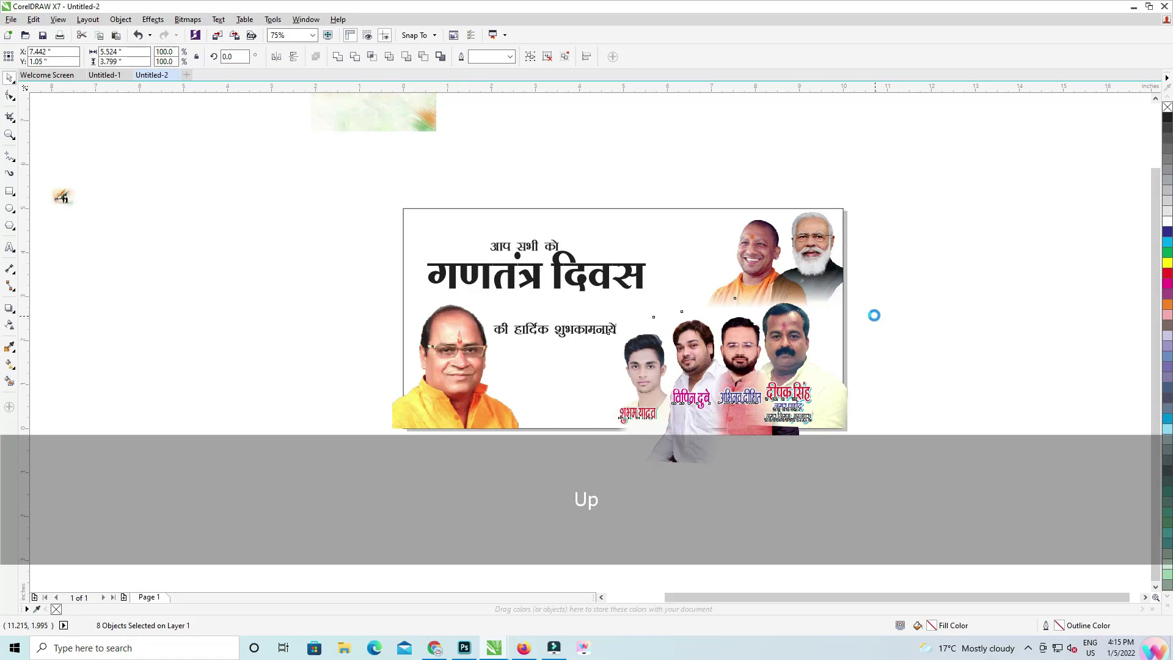
- PowerClip the four captioned portraits inside the page rectangle
right_click(811, 318)
click(998, 278)
drag(951, 284, 620, 526)
right_click(796, 353)
click(819, 361)
ctrl+click(932, 197)
click(820, 396)
scroll(820, 396, up, 1)
drag(819, 396, 888, 366)
scroll(401, 334, down, 2)
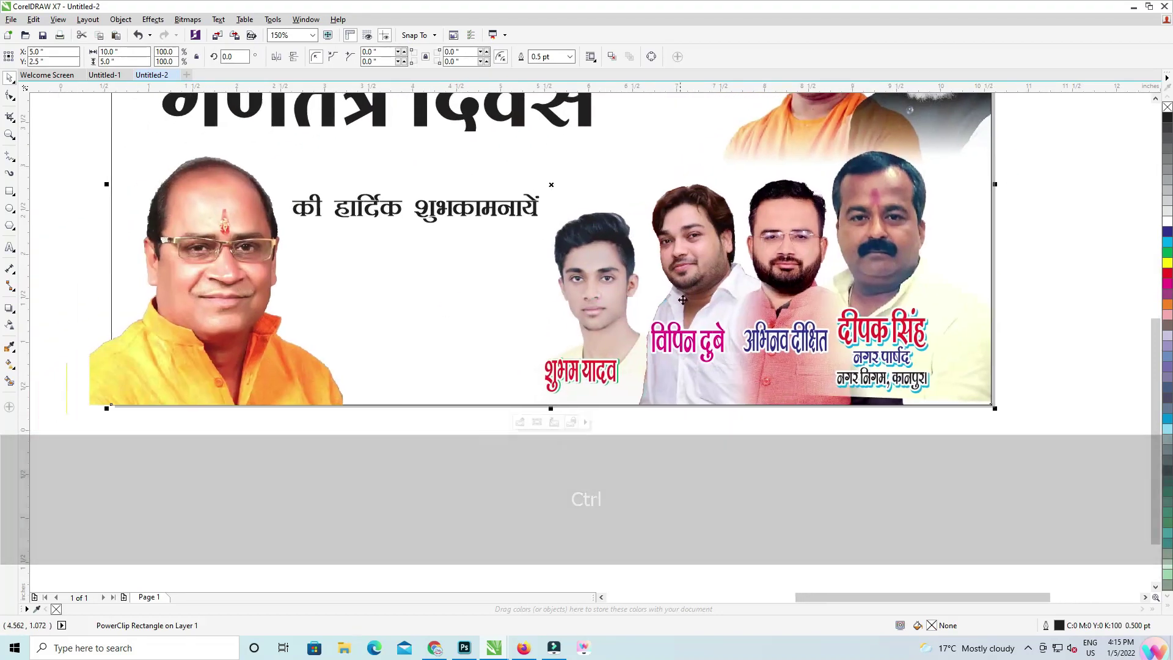
- Enlarge the portrait of the man in yellow to about 3.49 in wide and align it with the page rectangle's bottom edge
ctrl+click(212, 279)
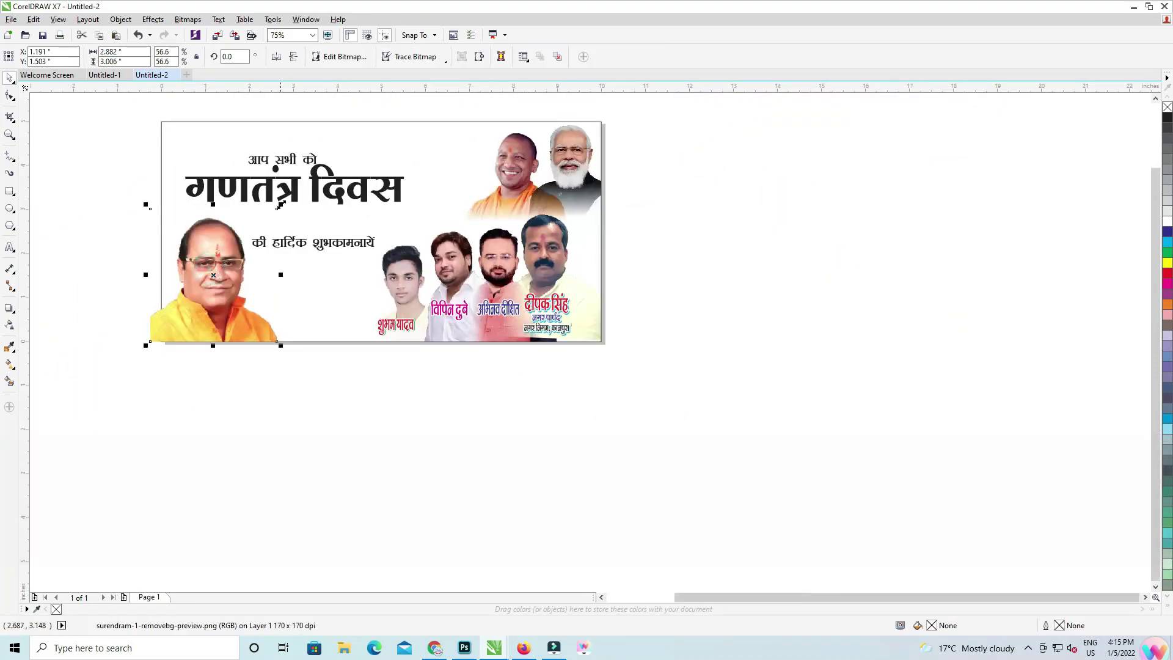
drag(281, 206, 308, 177)
drag(250, 260, 242, 264)
drag(242, 264, 237, 257)
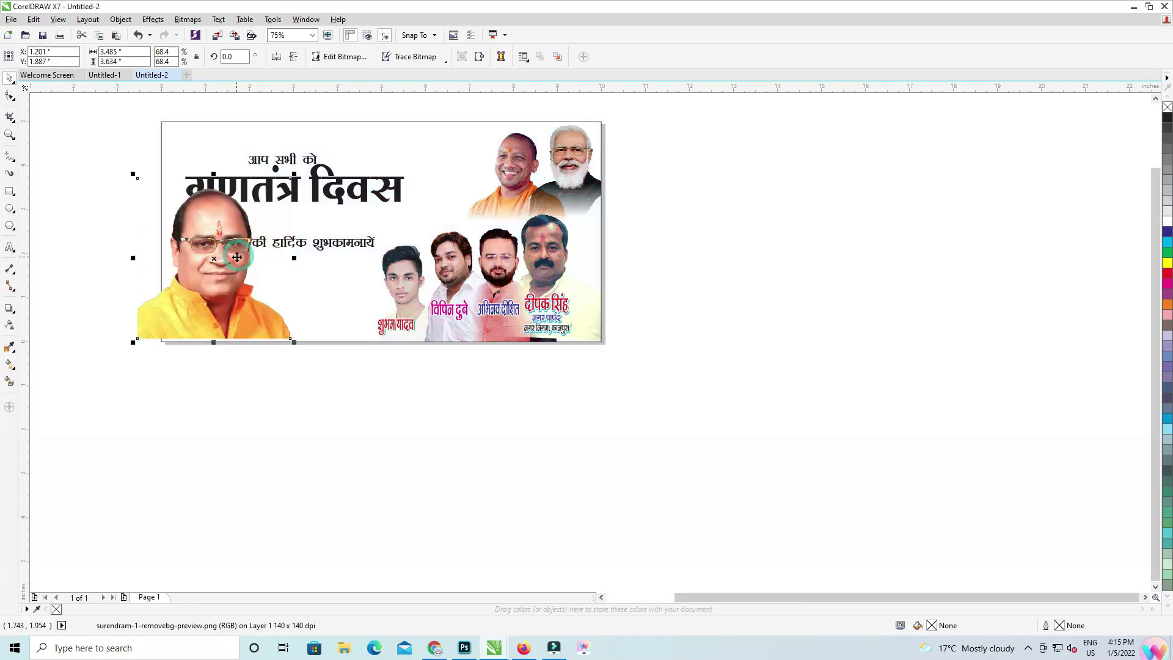
shift+click(304, 300)
key(b)
- Open the page rectangle's PowerClip contents, enlarge the four captioned portraits to about 5.57 in wide and nudge them down
ctrl+click(557, 264)
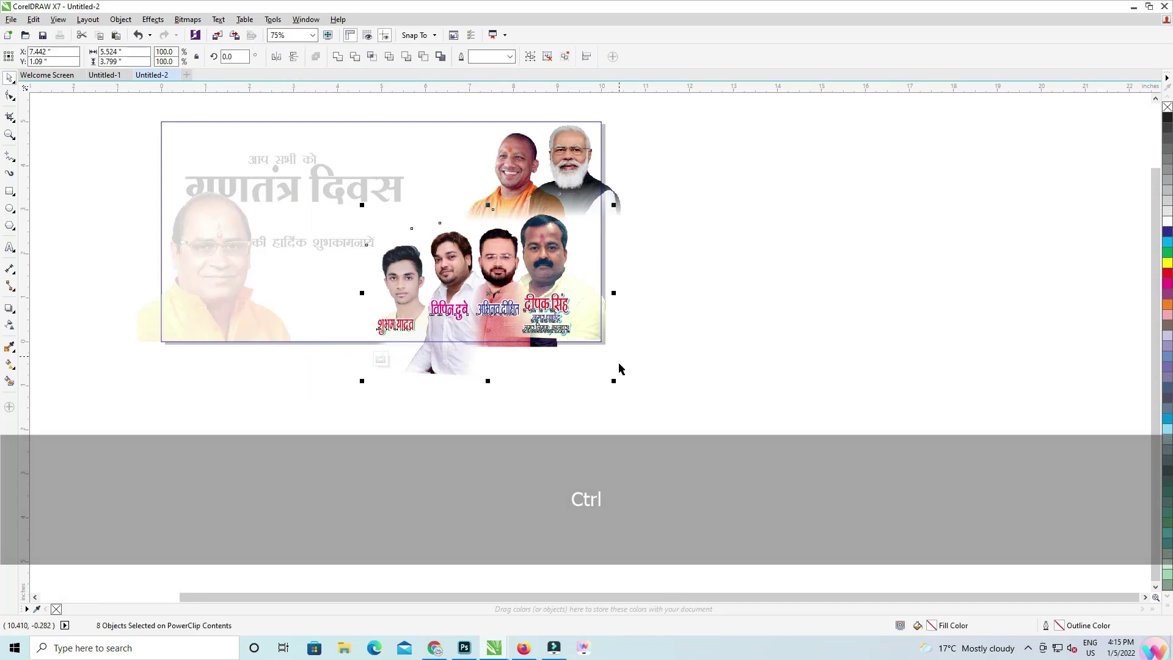
drag(614, 382, 616, 382)
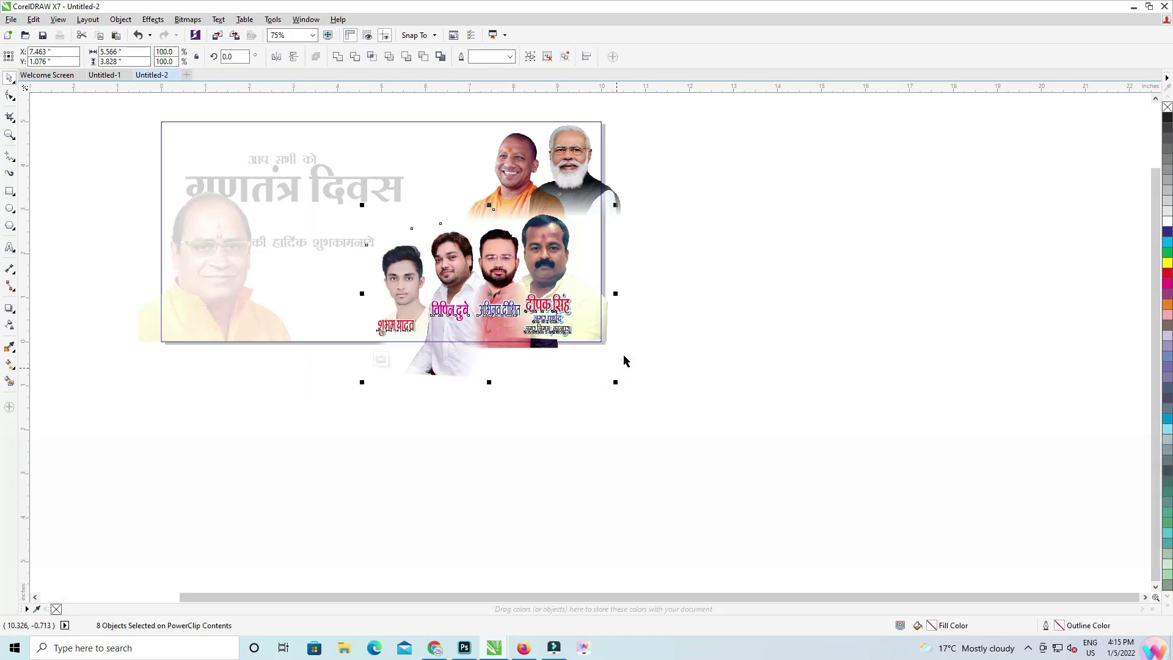
click(639, 332)
drag(302, 464, 303, 458)
key(Down)
key(Down)
key(Down)
key(Down)
key(Down)
key(Down)
key(Down)
key(Down)
key(Down)
key(Down)
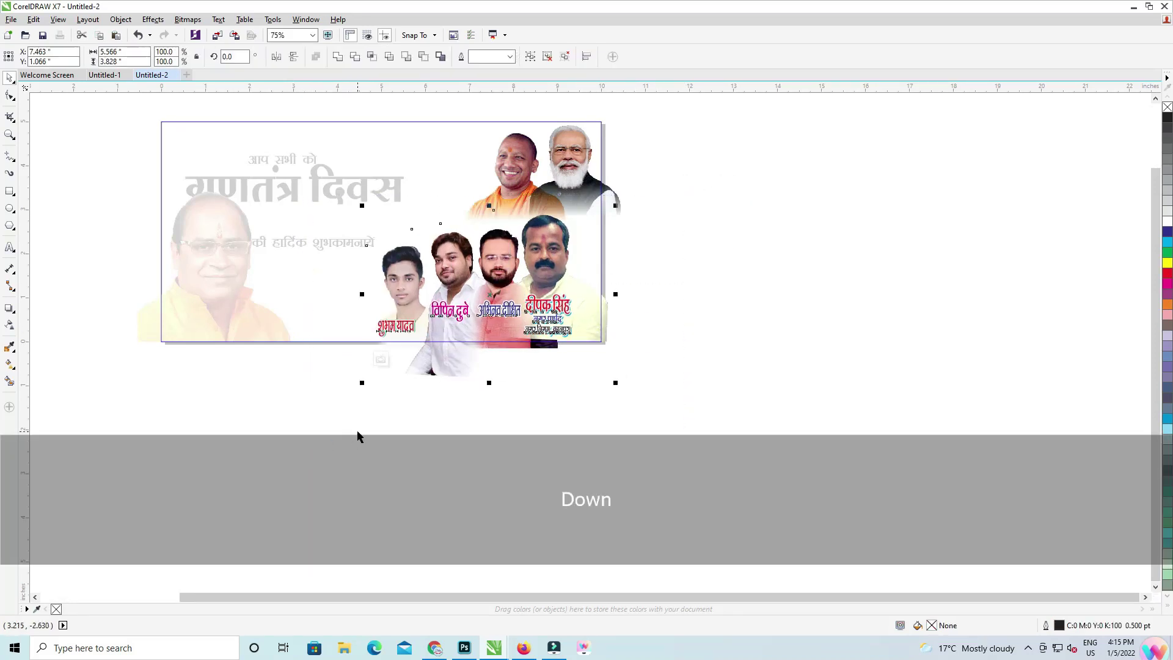
- Nudge the rightmost portrait's name caption slightly up and to the right
click(544, 318)
scroll(543, 313, up, 2)
key(Up)
key(Up)
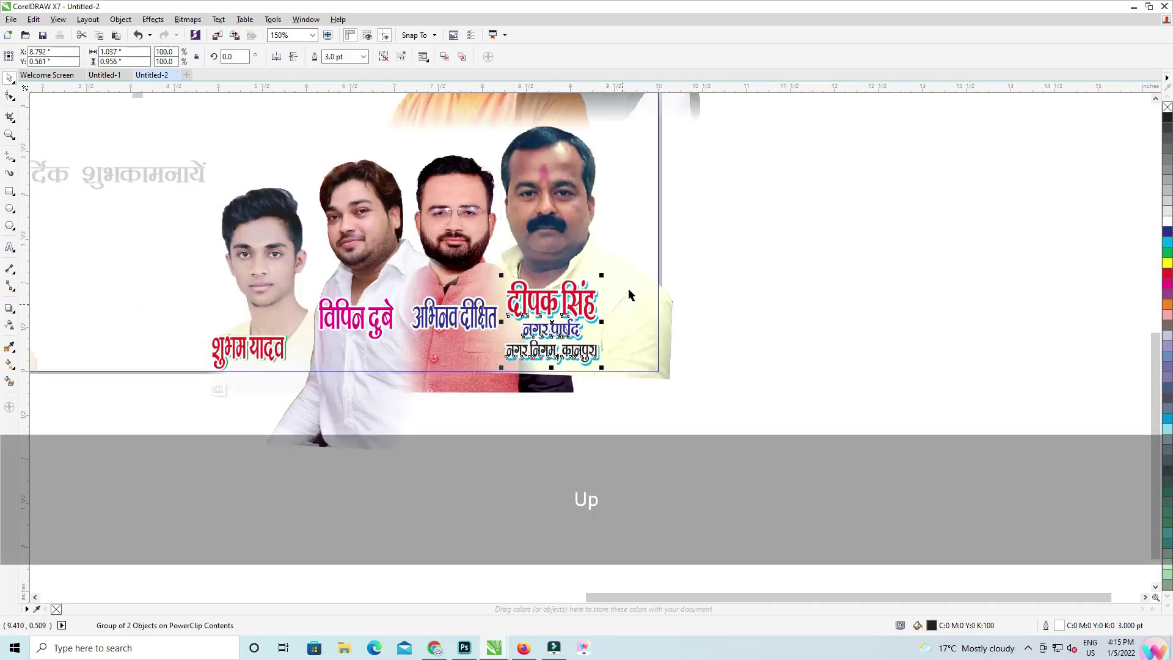
key(Right)
- Enlarge the rightmost of the four portraits to about 2.84 in wide and nudge it to the right
click(625, 291)
key(Right)
key(Right)
key(Right)
scroll(709, 133, up, 2)
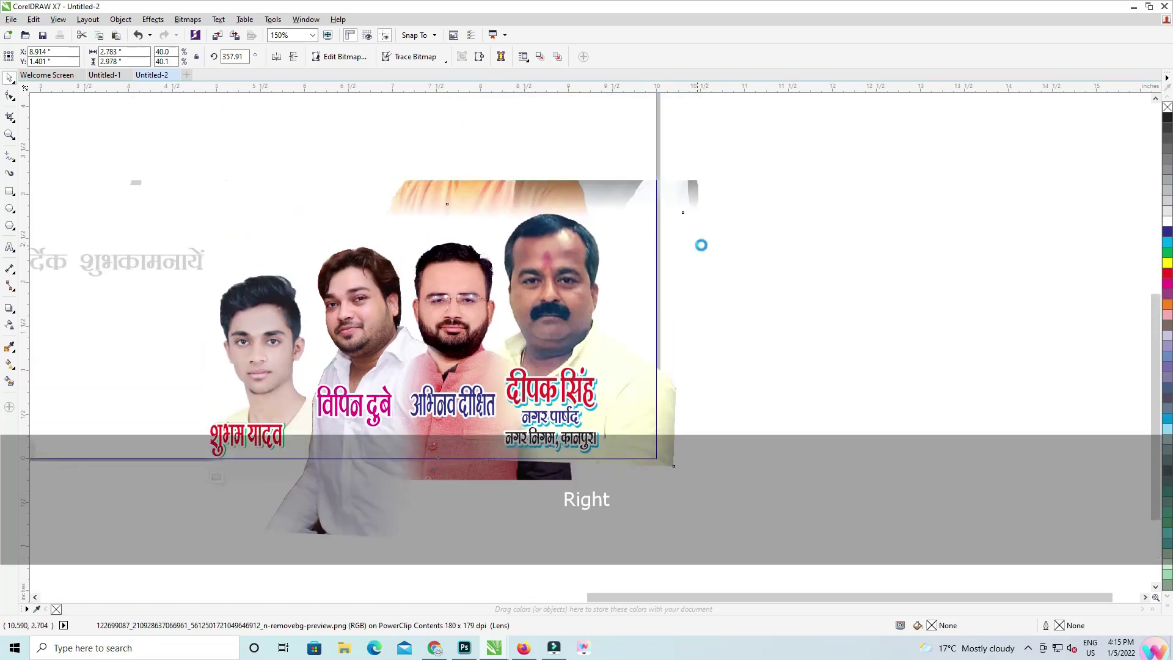
mouse_move(685, 211)
mouse_down()
mouse_move(701, 189)
mouse_move(689, 206)
mouse_up()
key(Right)
key(Right)
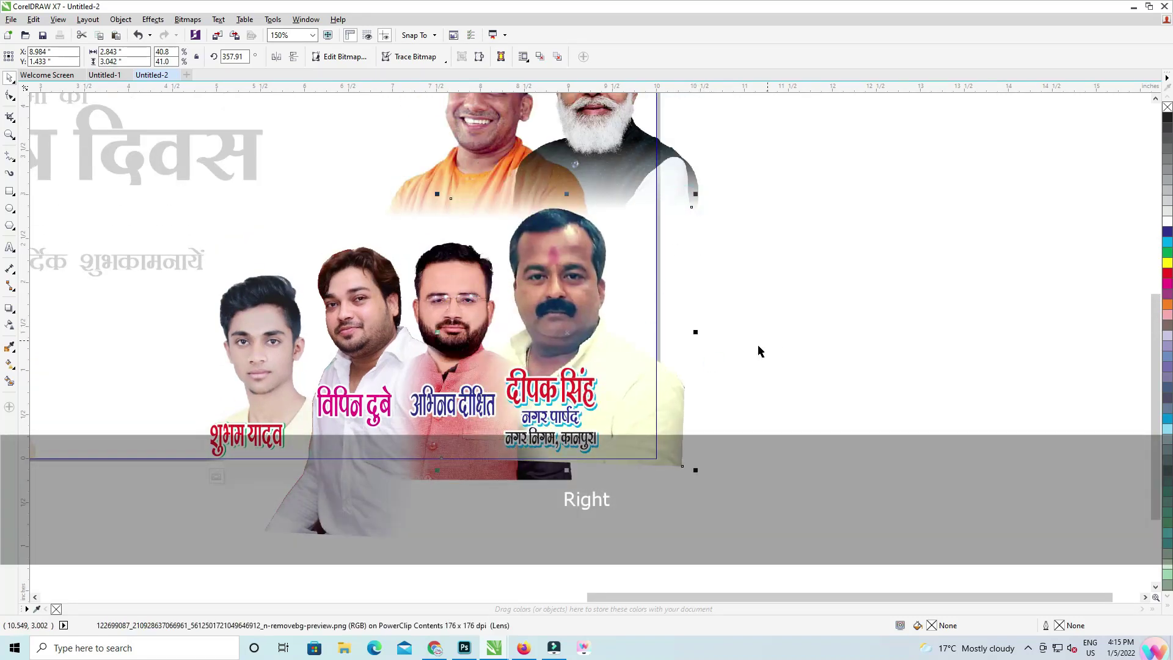
- Shift the rightmost portrait's name caption up and to the right, and widen it to about 1.25 in
drag(772, 338, 502, 463)
key(Right)
key(Right)
key(Right)
key(Right)
key(Right)
key(Up)
key(Up)
key(Up)
key(Up)
key(Up)
key(Up)
key(Right)
key(Right)
key(Right)
drag(618, 404, 638, 404)
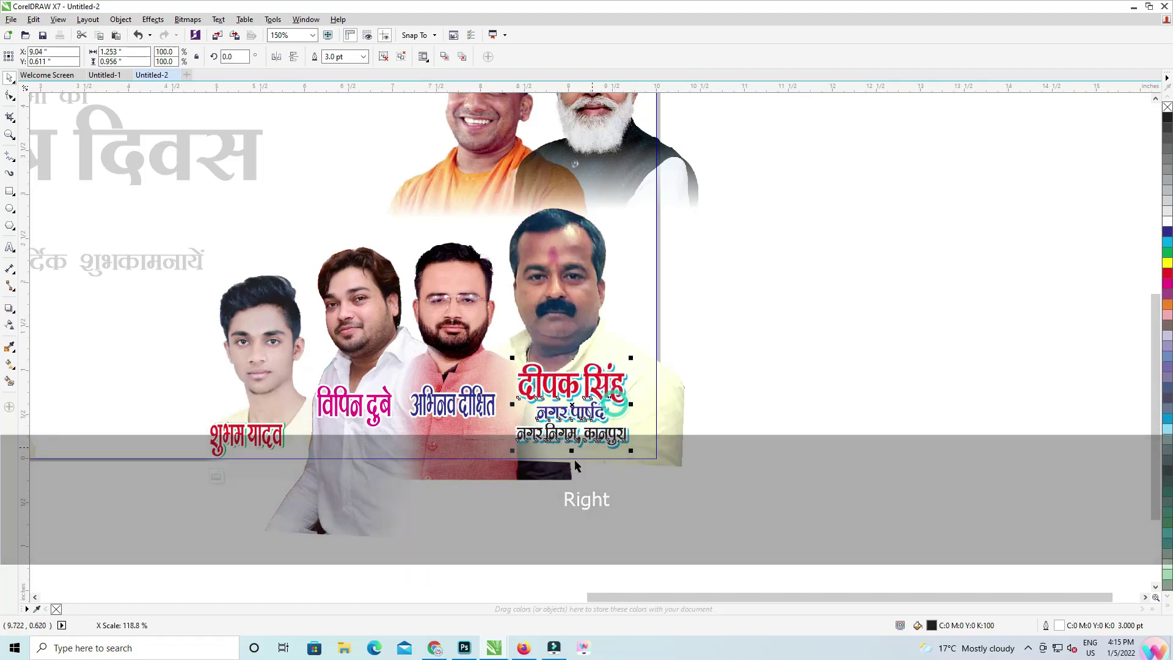
- Raise the leftmost portrait's name caption, widen it to about 0.94 in and finish editing the PowerClip contents
drag(362, 545, 474, 479)
click(372, 367)
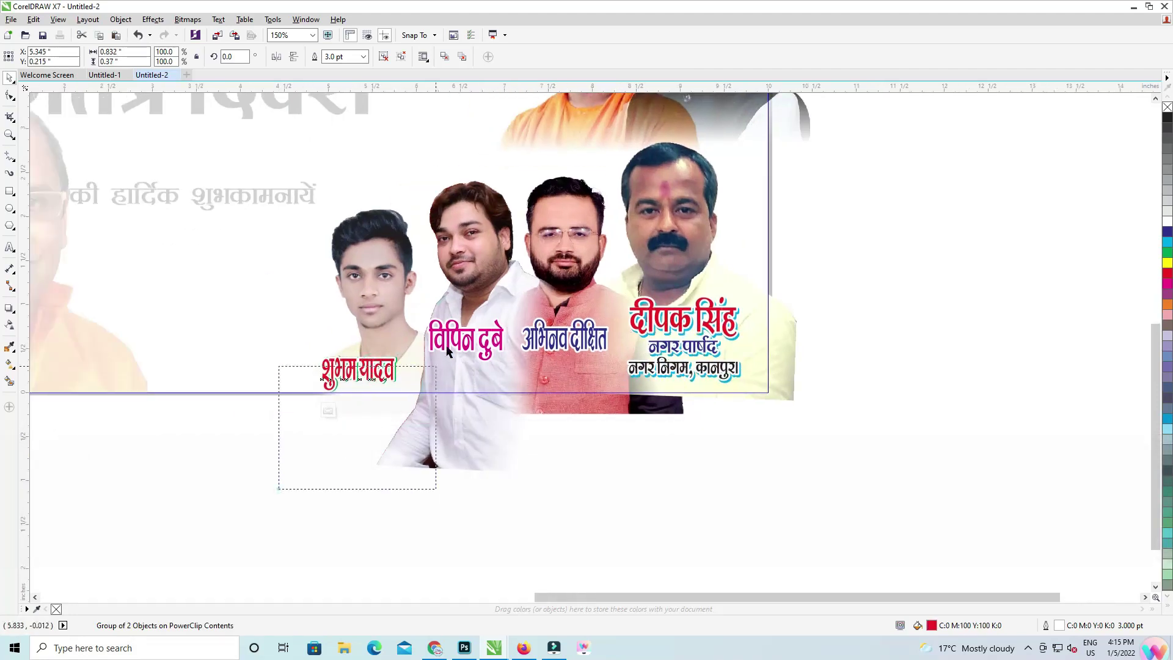
drag(279, 488, 452, 343)
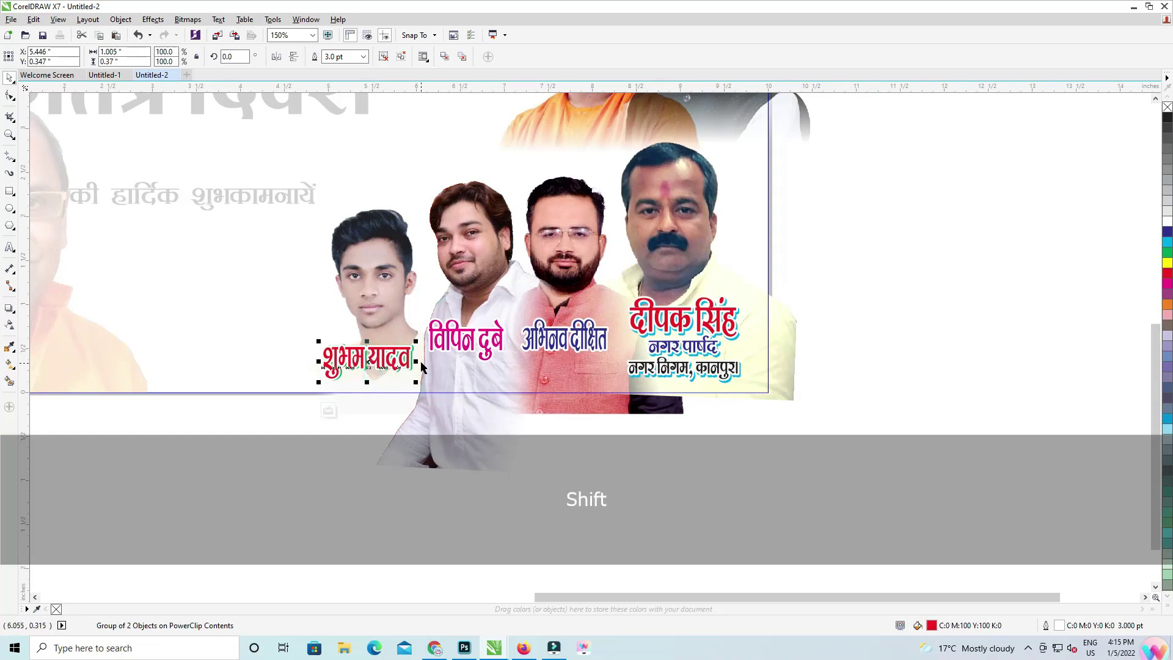
scroll(402, 402, down, 1)
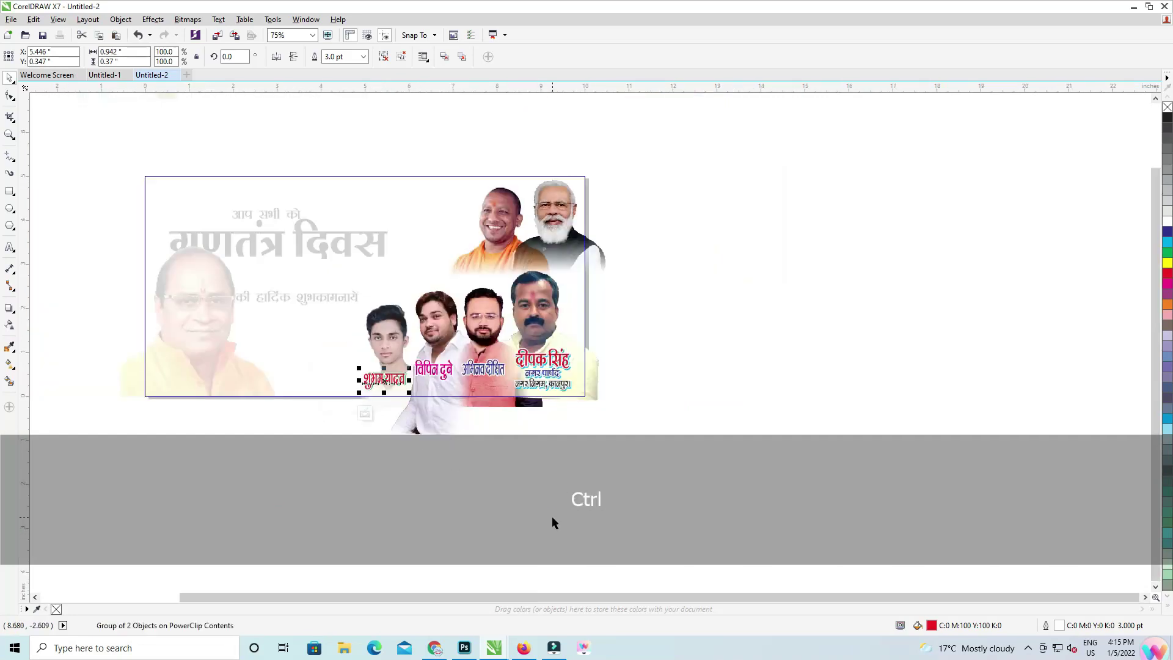
ctrl+click(551, 515)
- Select the three greeting text lines together and move them out past the page's left edge
drag(258, 472, 412, 515)
drag(245, 504, 711, 241)
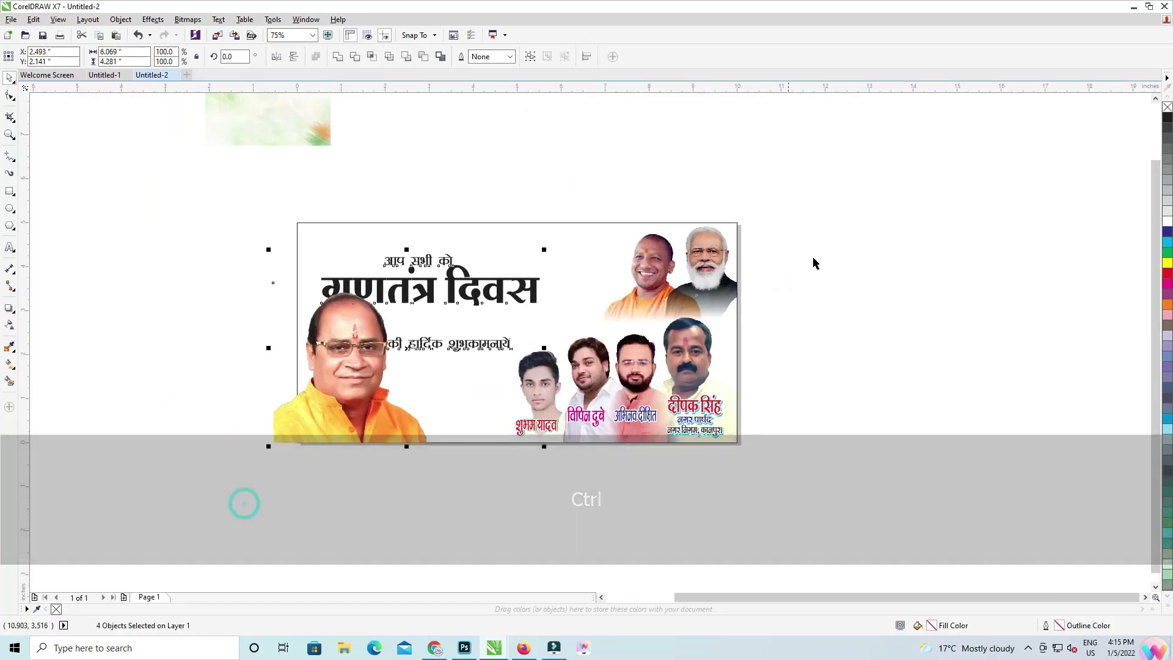
click(864, 227)
drag(883, 194, 211, 413)
drag(334, 381, 333, 381)
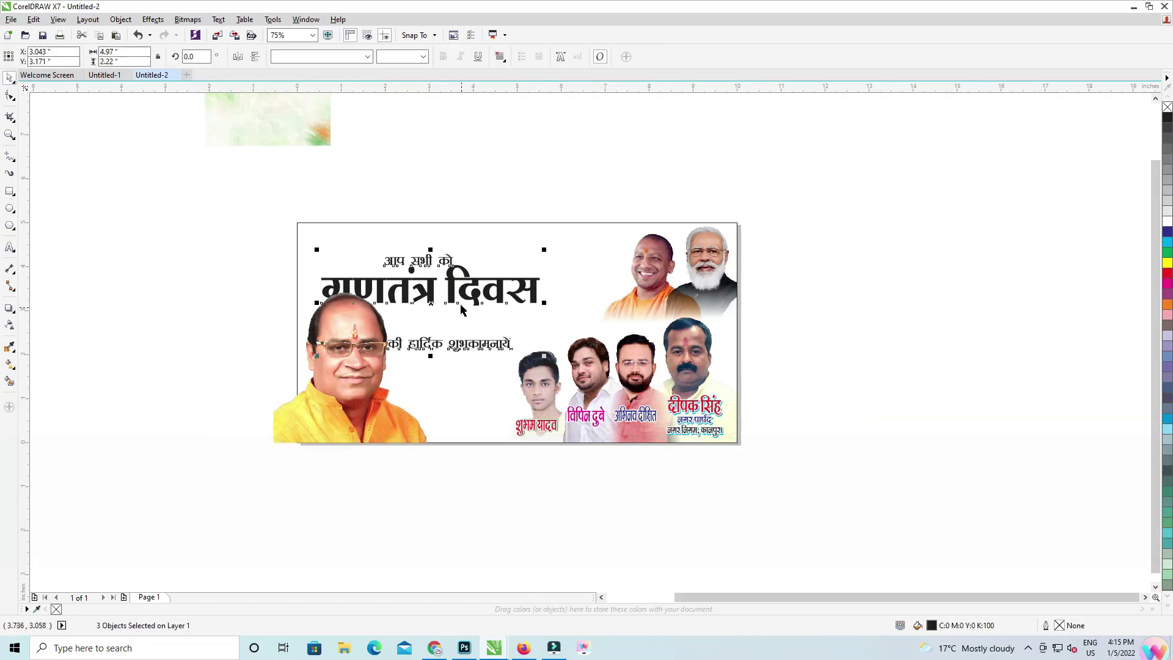
drag(452, 295, 455, 283)
scroll(366, 266, down, 1)
scroll(346, 274, up, 1)
drag(183, 195, 638, 392)
drag(451, 274, 234, 263)
- PowerClip the portrait of the man in yellow inside the page rectangle
click(396, 331)
right_click(396, 331)
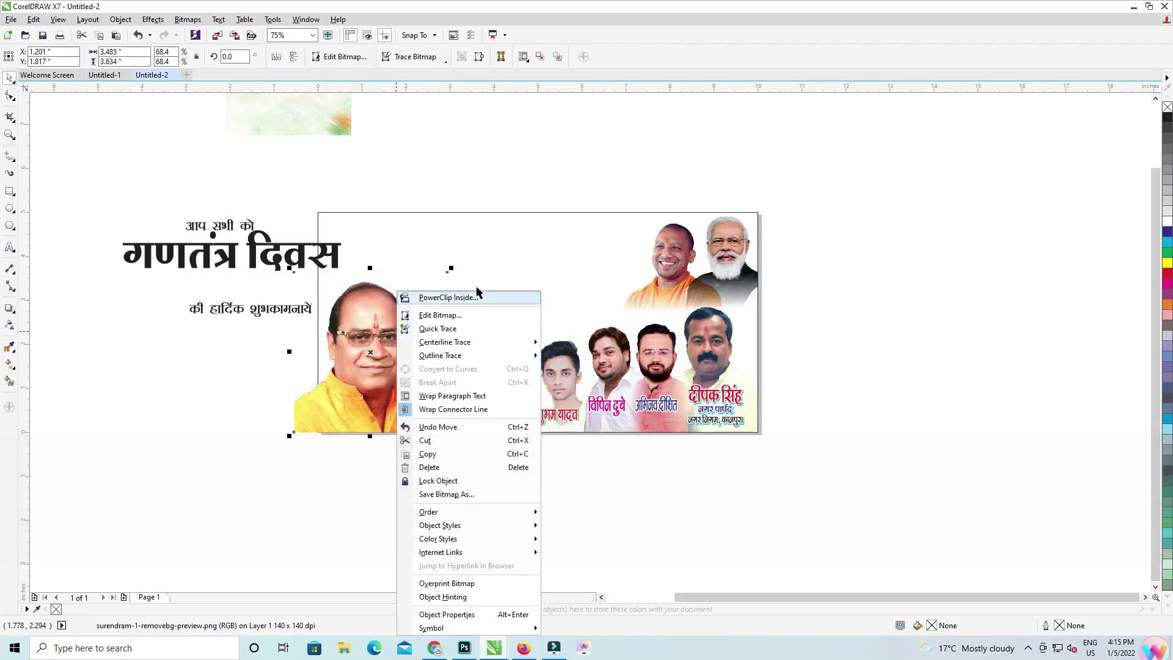
click(467, 299)
click(485, 272)
scroll(468, 272, down, 1)
scroll(458, 245, up, 1)
- Centre the back.png background on the page rectangle, enlarge it to about 10.17 by 5.16 in and send it to the back
click(320, 163)
shift+click(537, 328)
key(c)
key(e)
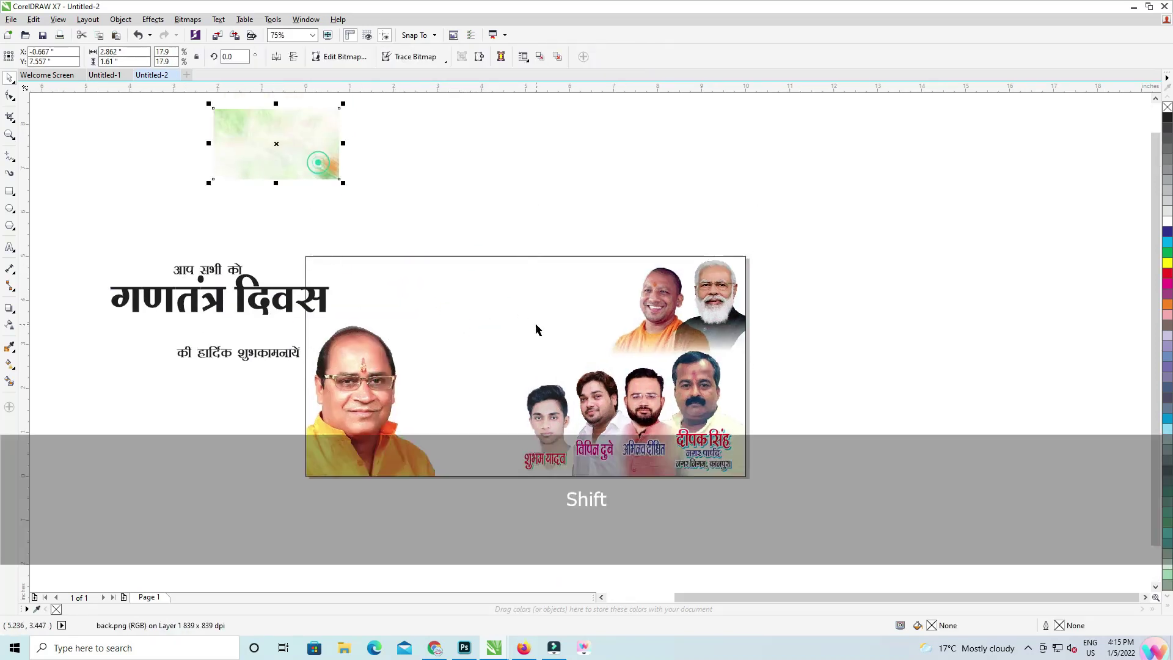
click(692, 166)
shift+click(570, 357)
drag(592, 405, 731, 483)
drag(731, 367, 753, 366)
key(shift+Page_Down)
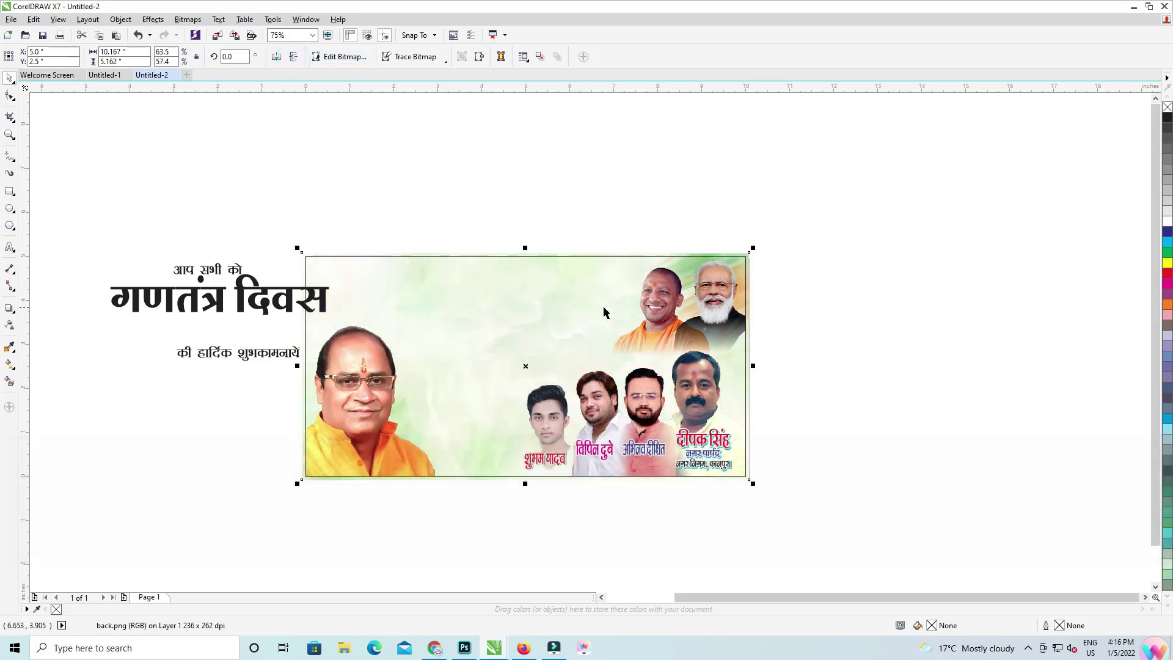
- PowerClip the background image inside the page rectangle and send it behind the portraits within the PowerClip contents
click(692, 218)
right_click(735, 252)
click(760, 260)
click(571, 304)
ctrl+click(614, 301)
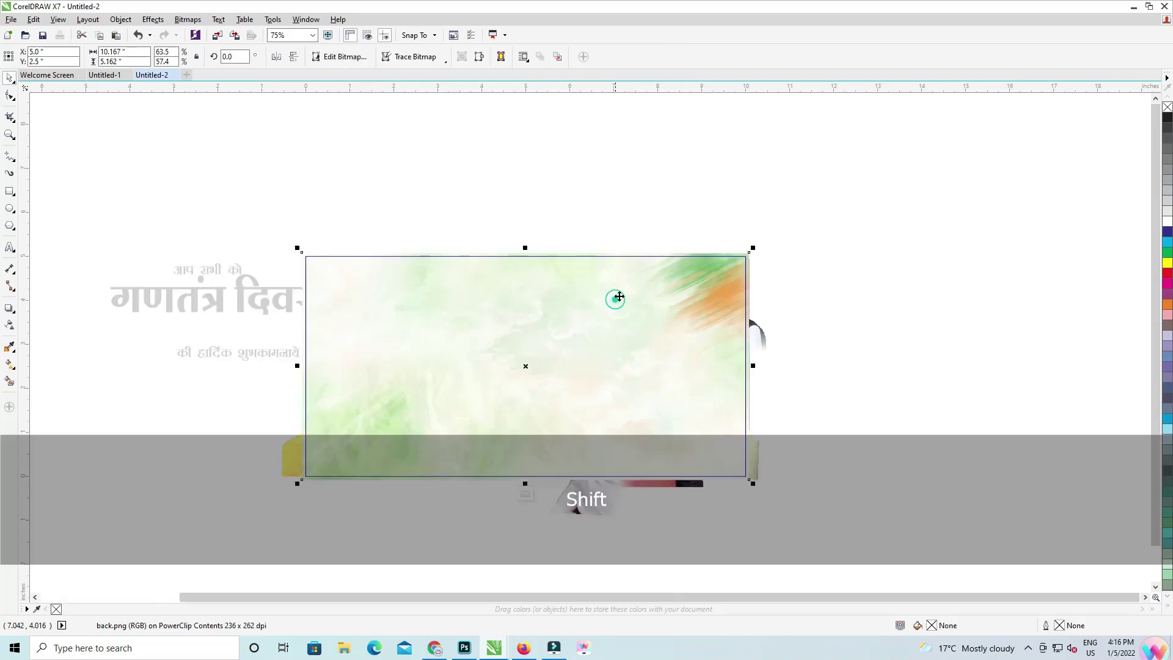
key(shift+Page_Down)
ctrl+click(853, 189)
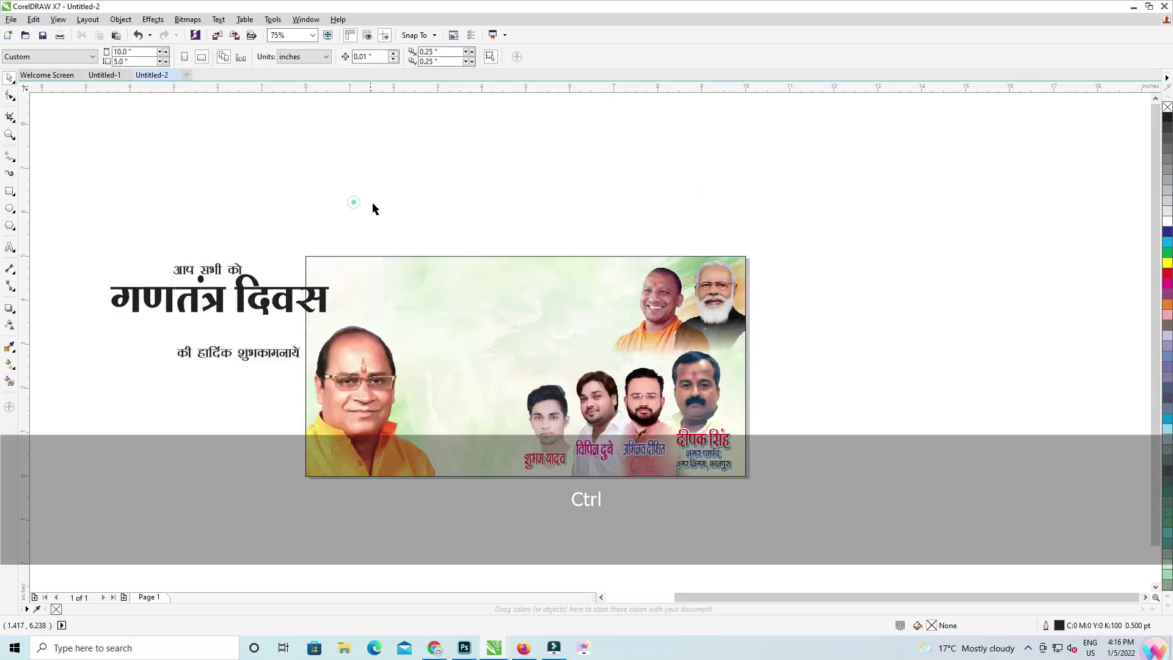
- Move the flag image onto the page and crop its empty side and lower margins by reshaping its boundary
scroll(386, 218, down, 1)
drag(179, 235, 385, 259)
scroll(385, 260, up, 2)
click(10, 96)
drag(182, 126, 312, 381)
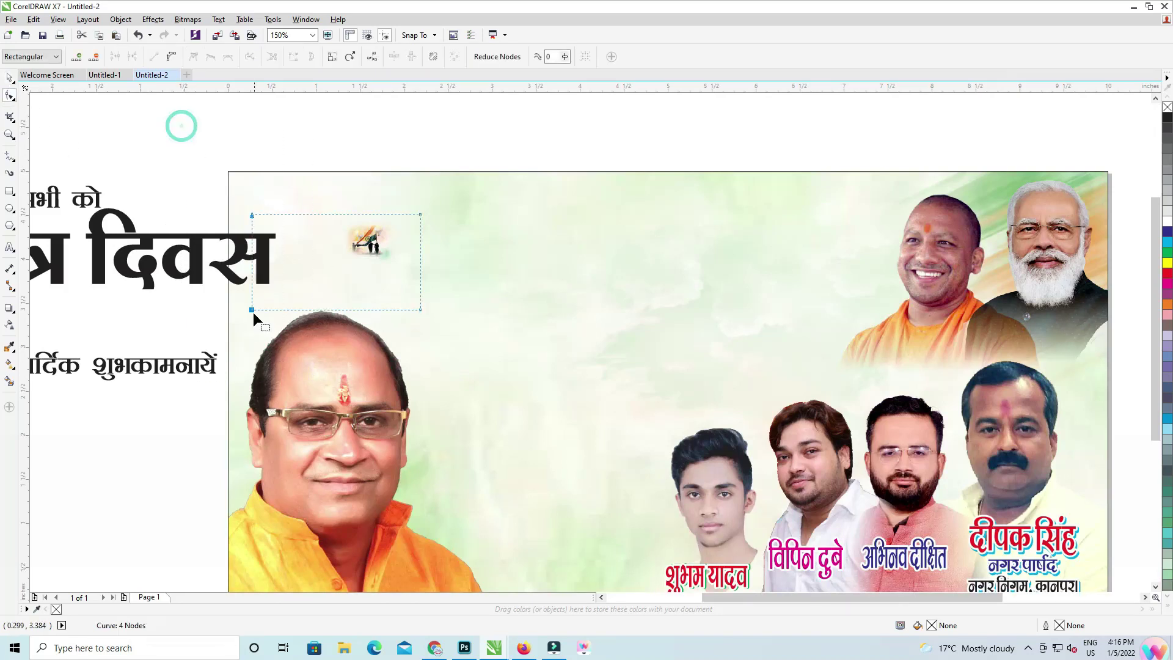
drag(252, 311, 332, 312)
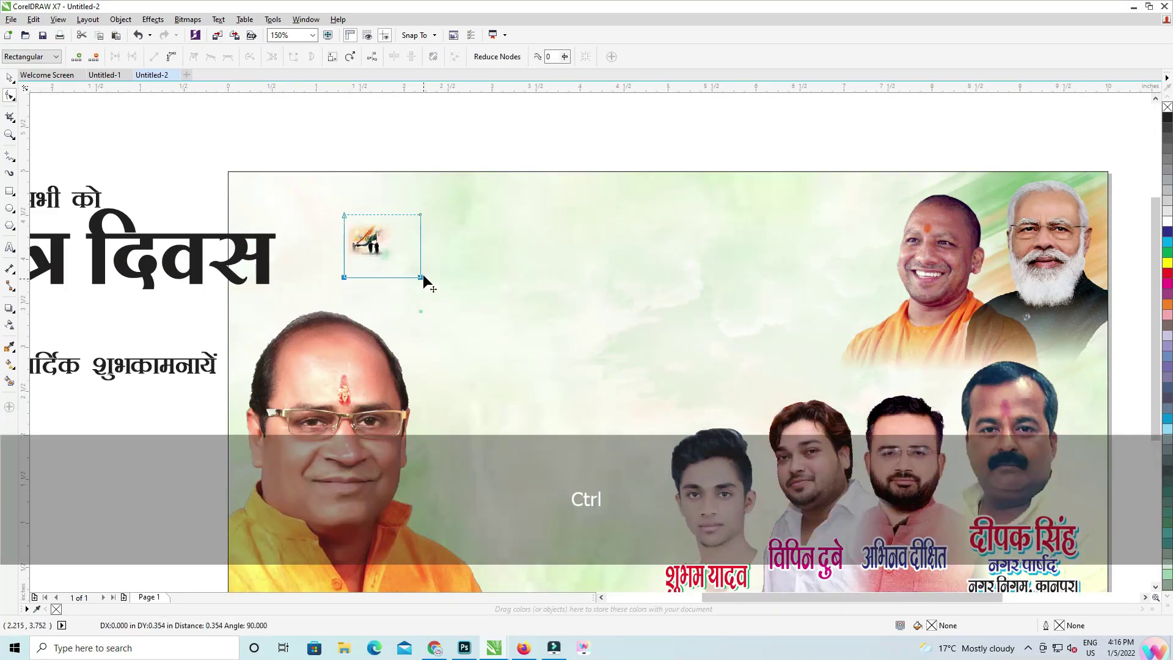
drag(420, 270, 466, 330)
- Enlarge the flag image to about 2.49 by 2.64 in and place it in the page's upper-left corner
key(space)
drag(403, 284, 373, 290)
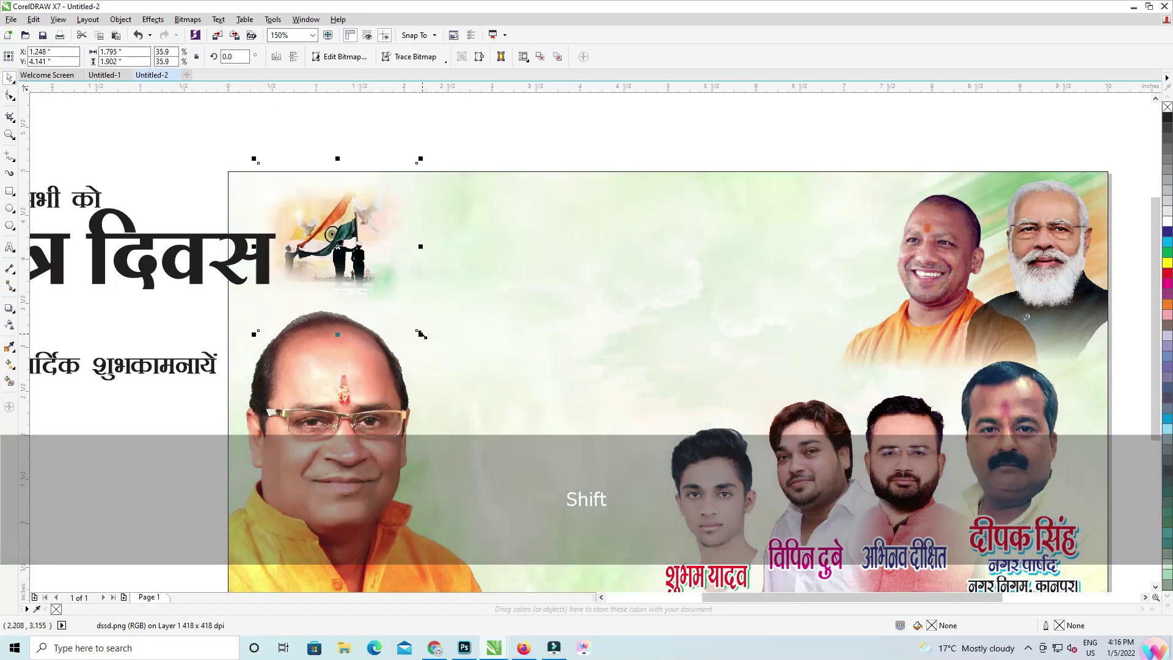
drag(421, 335, 482, 396)
drag(412, 306, 372, 286)
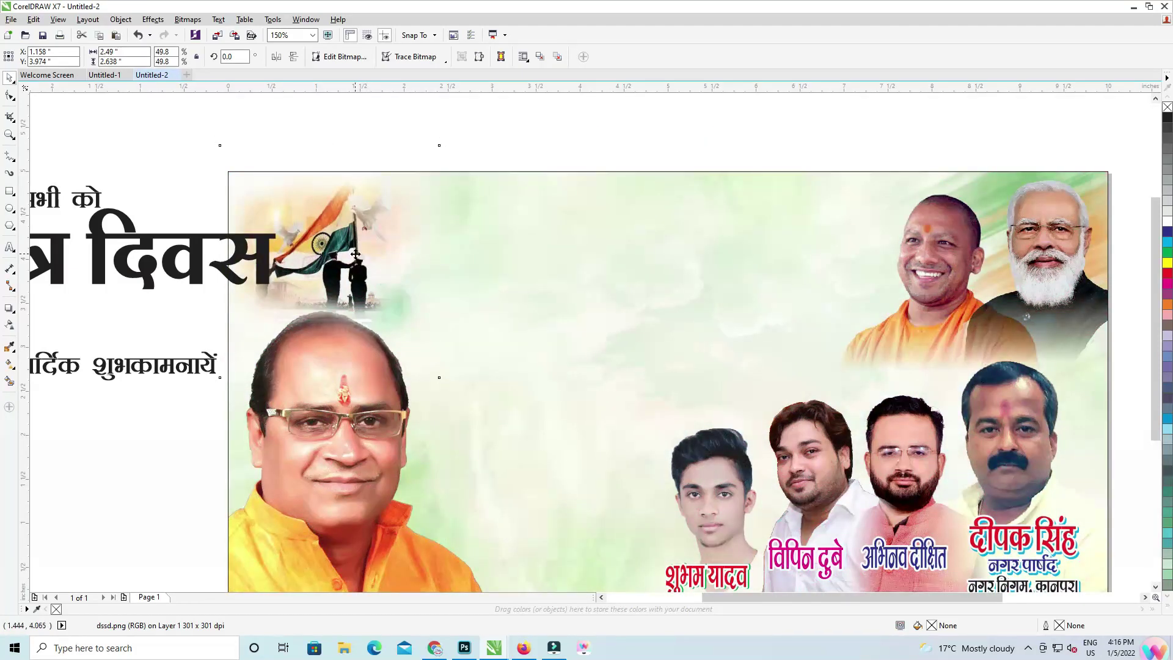
- PowerClip the flag image inside the page rectangle and bring the portrait of the man in yellow to the front of the contents
right_click(331, 218)
click(391, 351)
click(498, 217)
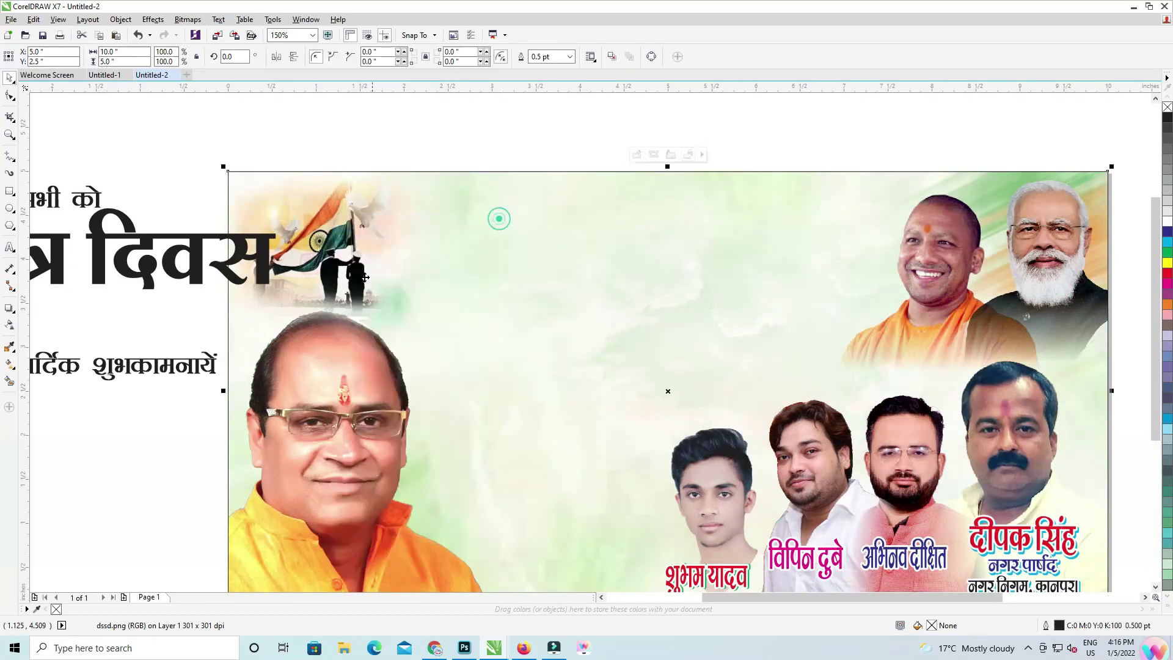
ctrl+click(351, 366)
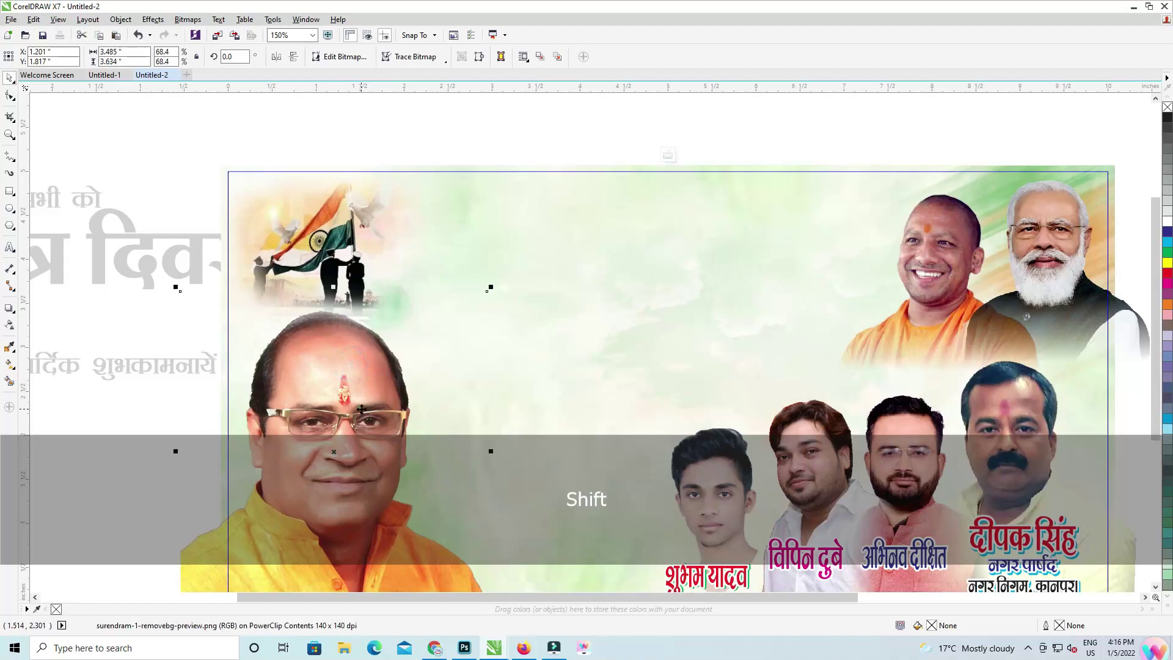
ctrl+click(503, 131)
scroll(433, 187, down, 1)
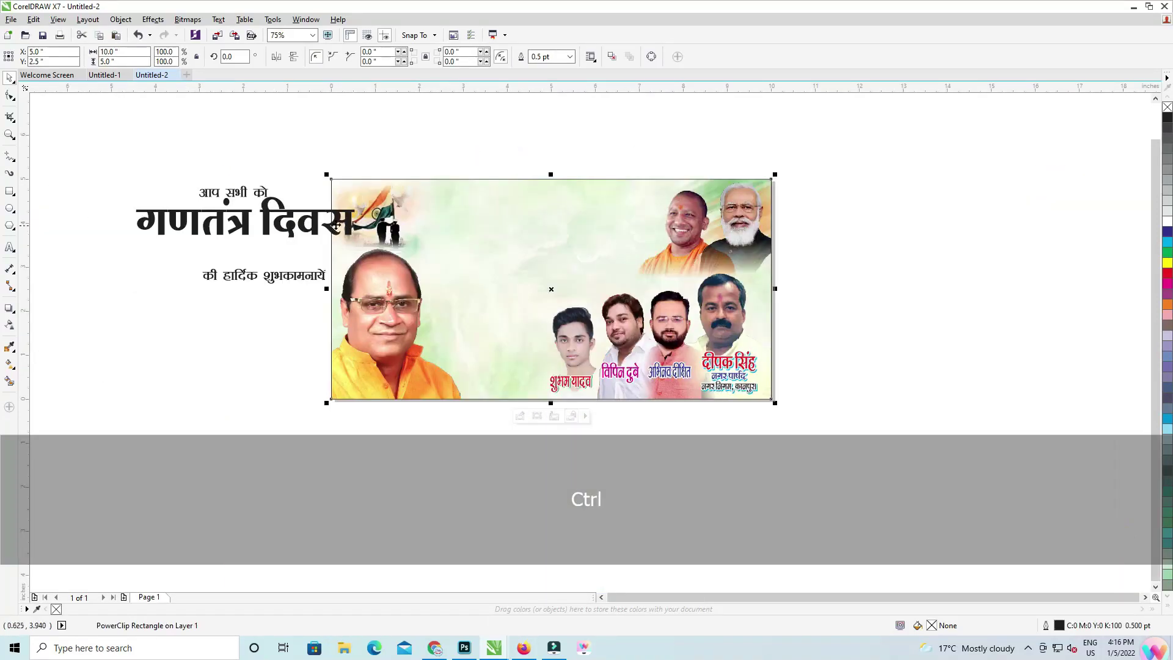
- Move the गणतंत्र दिवस heading onto the page between the flag image and the two leaders' portraits
click(321, 224)
drag(277, 235, 562, 236)
scroll(554, 245, up, 2)
scroll(455, 249, down, 2)
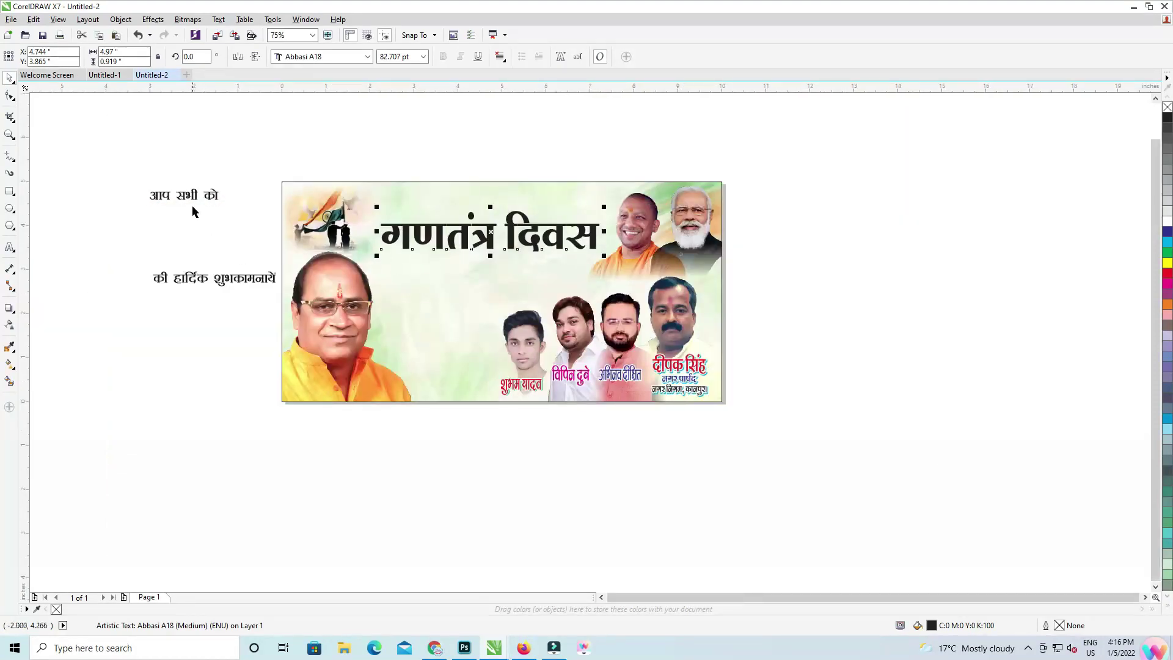
- Place the line आप सभी को above the गणतंत्र दिवस heading and align their left edges
drag(189, 196, 443, 217)
key(ctrl+z)
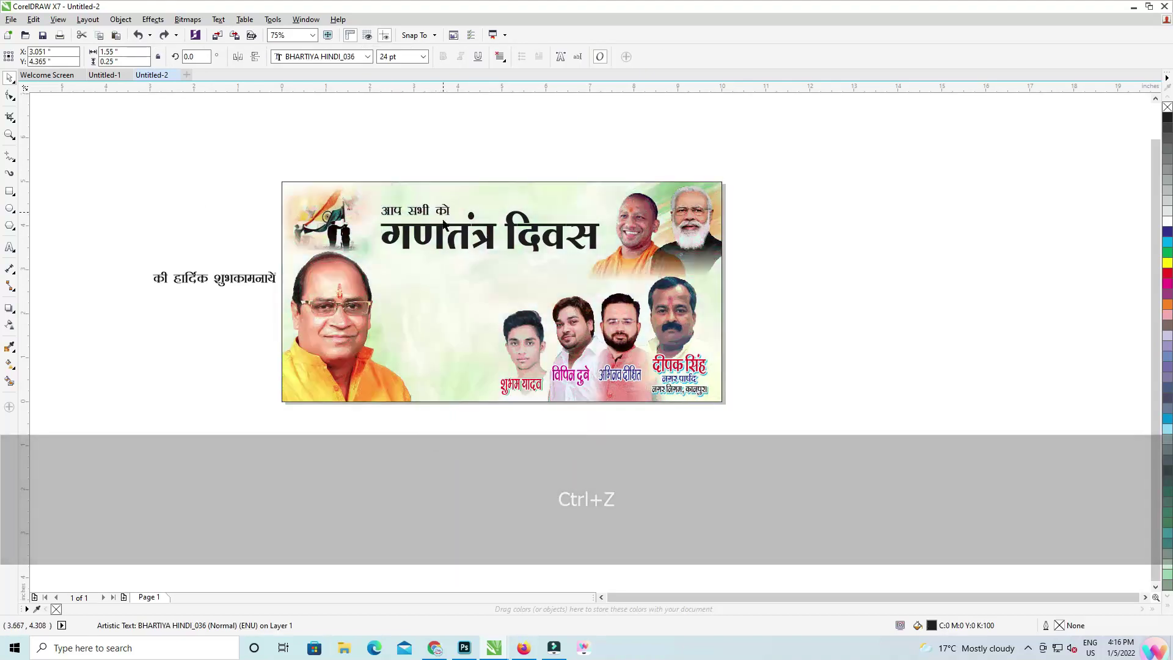
shift+click(445, 227)
click(509, 133)
scroll(475, 239, up, 2)
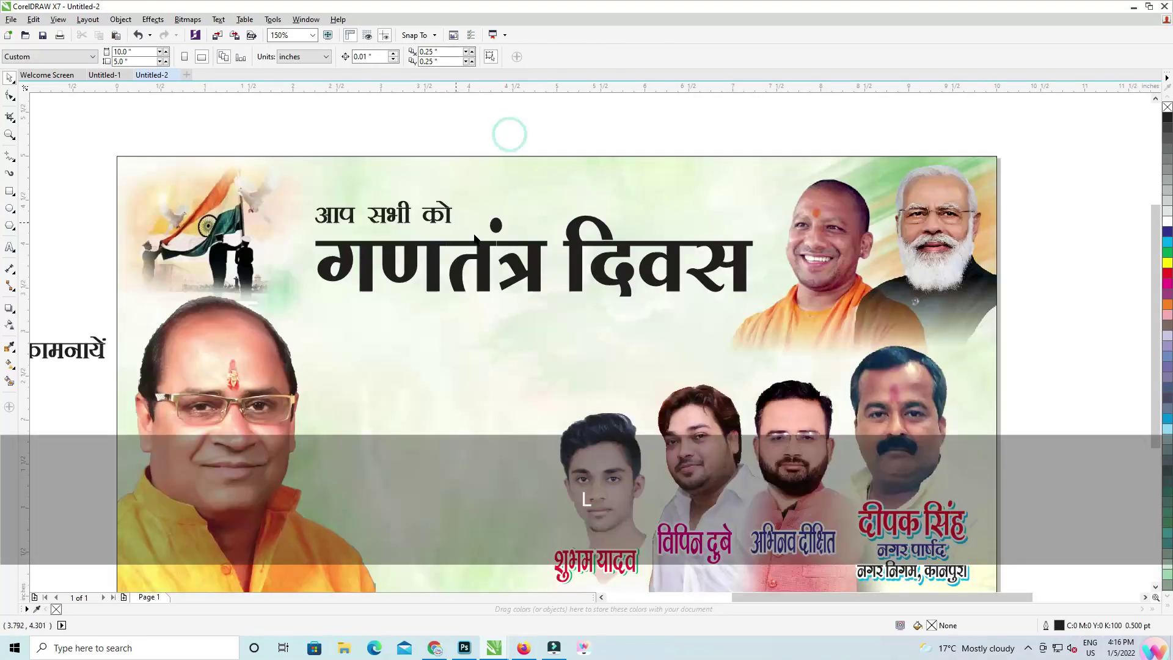
click(542, 248)
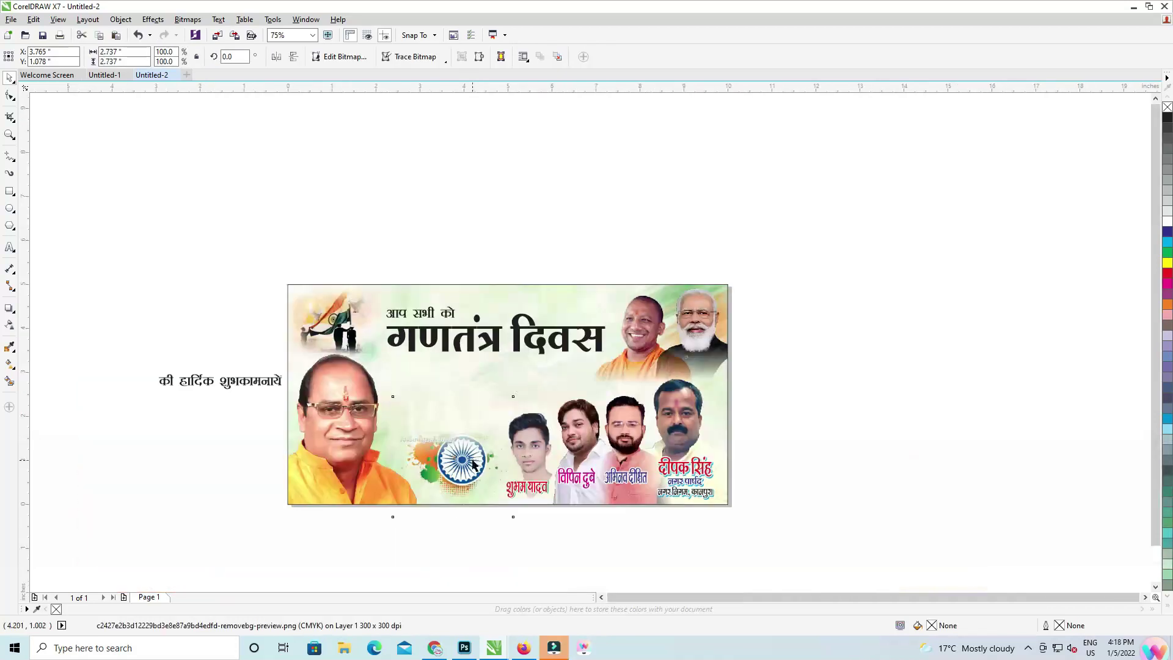
- Apply a uniform transparency of 62 to the Ashoka Chakra image
click(11, 326)
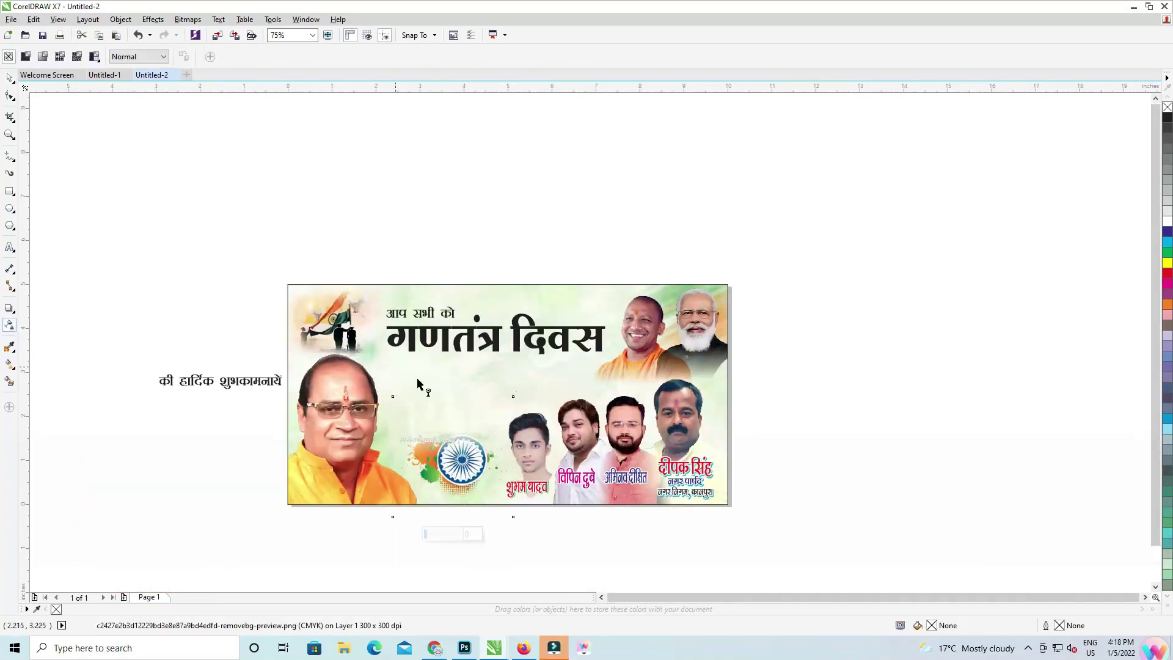
click(442, 536)
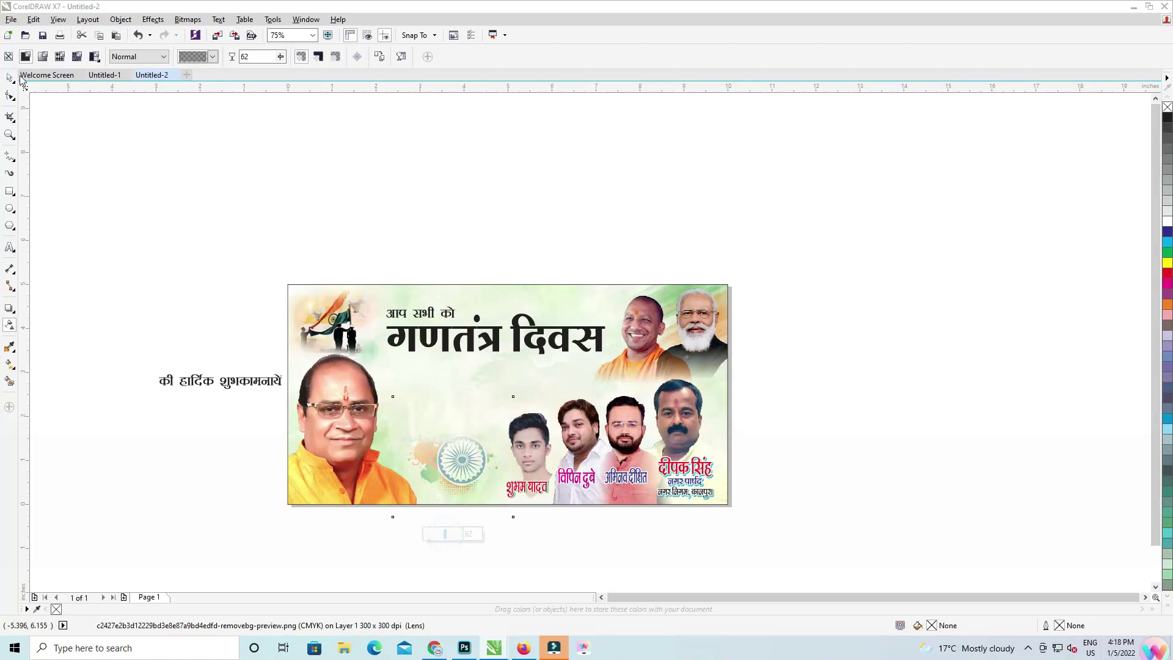
click(10, 77)
click(255, 217)
- Place the line की हार्दिक शुभकामनायें below the गणतंत्र दिवस heading
drag(225, 379, 549, 345)
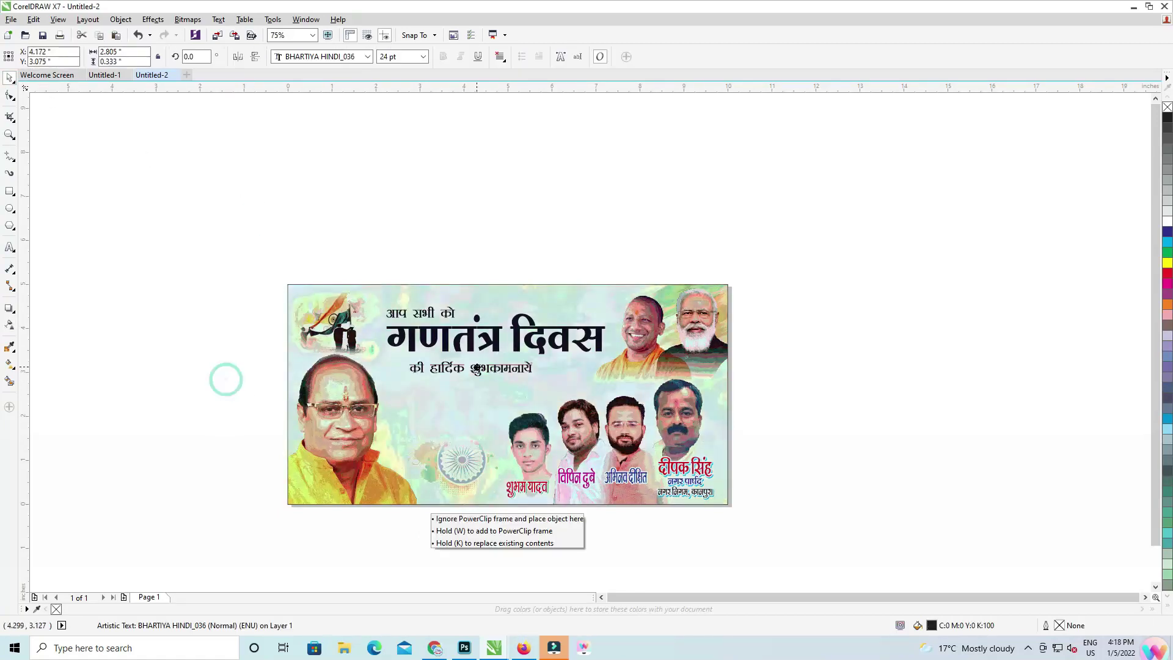
drag(184, 244, 890, 532)
key(shift+F2)
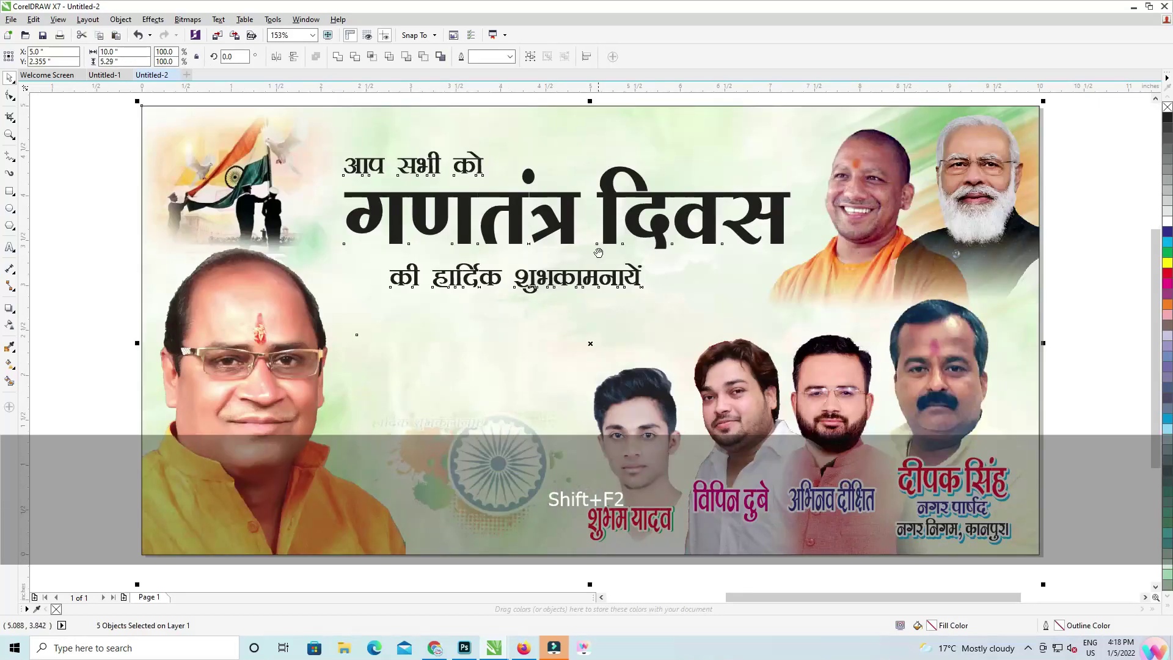
drag(598, 252, 596, 329)
click(646, 151)
- Enlarge the Ashoka Chakra image from its centre to about 3.36 by 3.36 in and PowerClip it inside the page rectangle
click(482, 508)
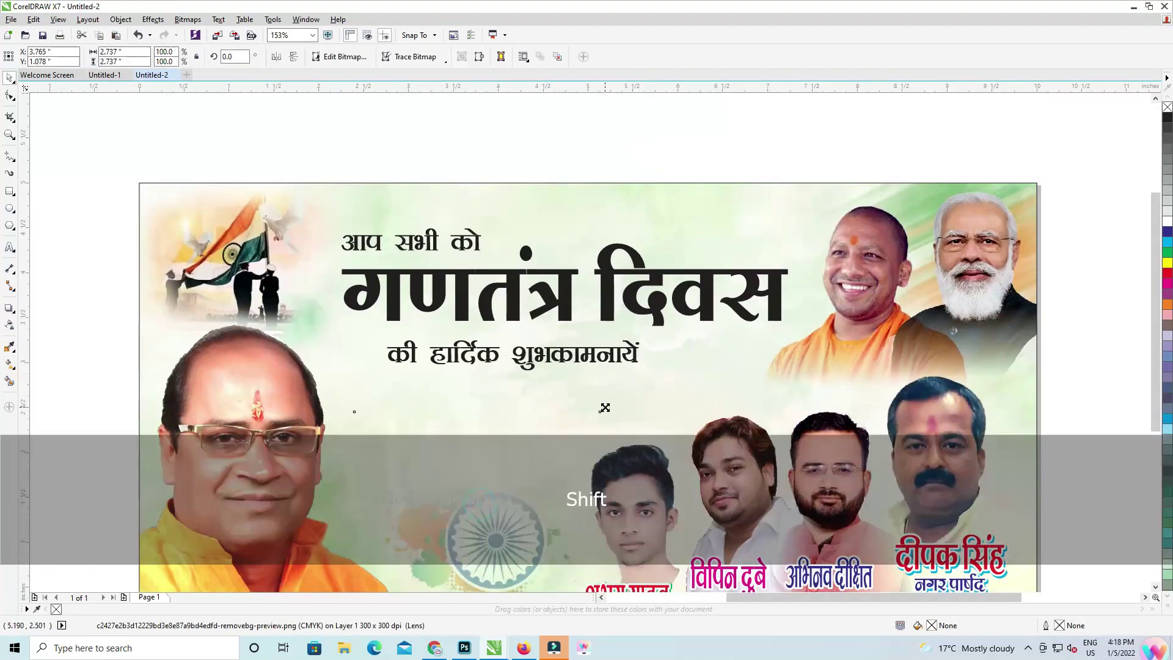
shift+drag(604, 407, 633, 380)
right_click(505, 490)
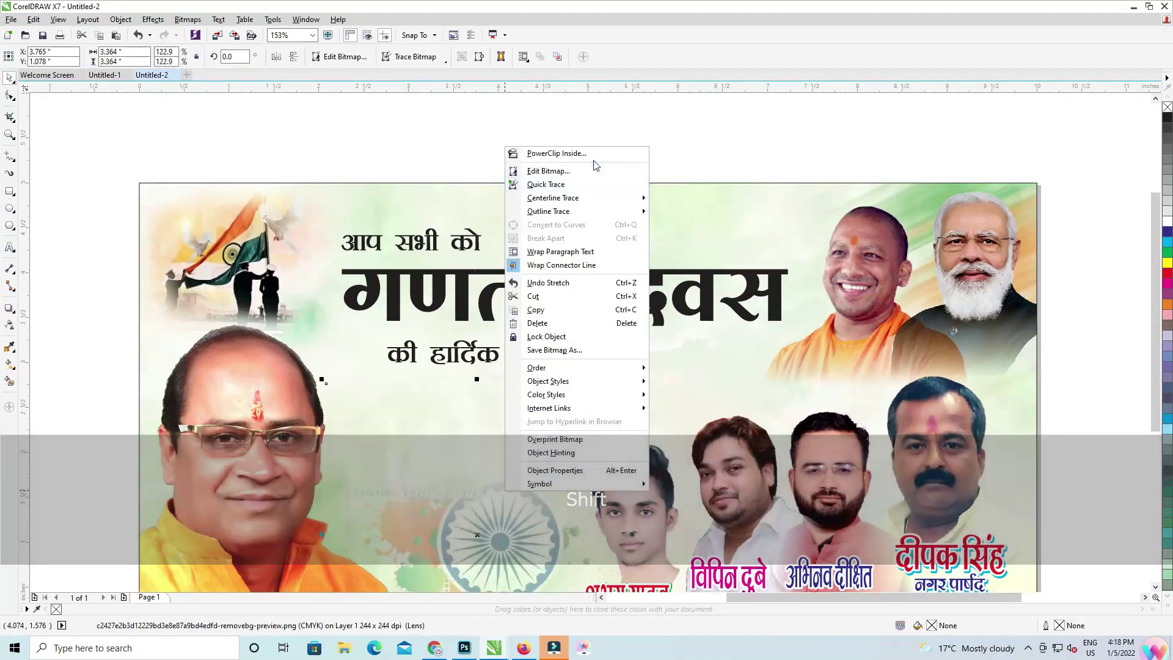
click(591, 154)
click(725, 204)
click(663, 147)
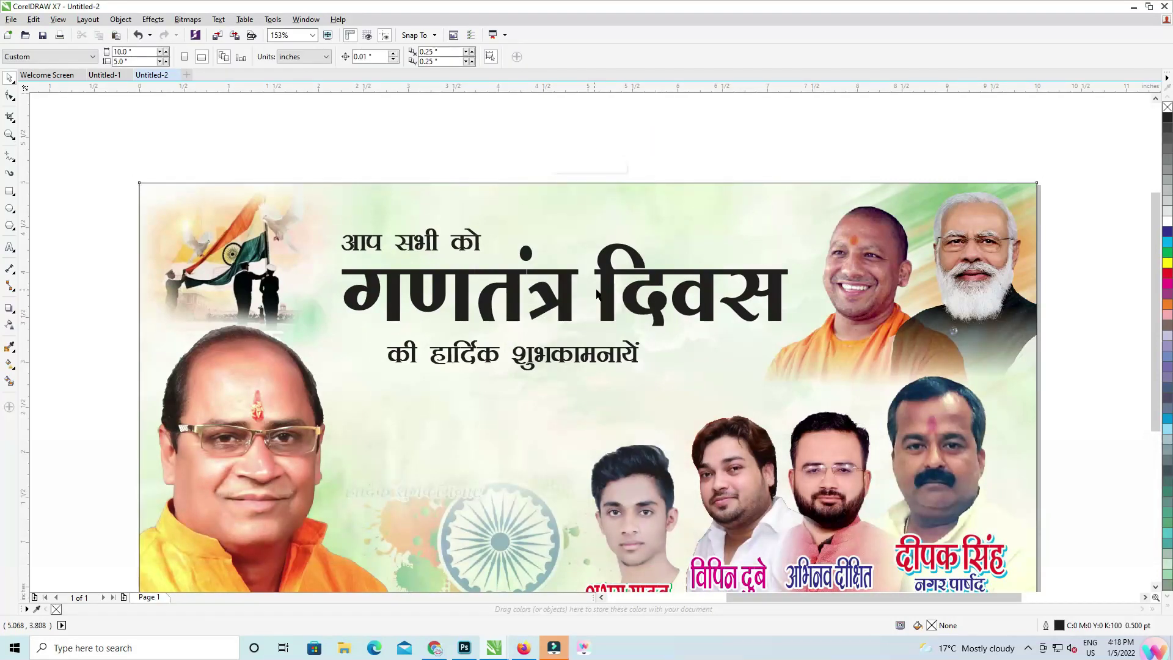
- Skew the गणतंत्र दिवस heading so its letters slant to the right
click(605, 282)
key(ctrl+z)
click(690, 148)
click(565, 286)
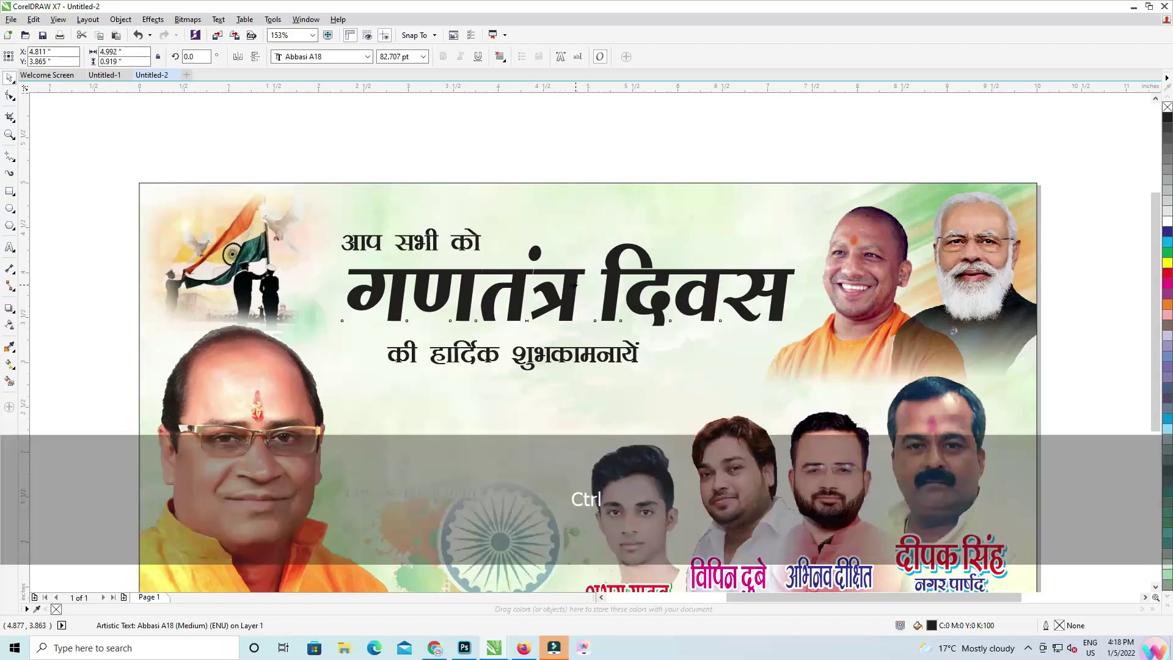
drag(570, 286, 566, 286)
- Move की हार्दिक शुभकामनायें further down and stretch the गणतंत्र दिवस heading to about 5.16 by 1.23 in
drag(561, 329, 559, 390)
click(555, 358)
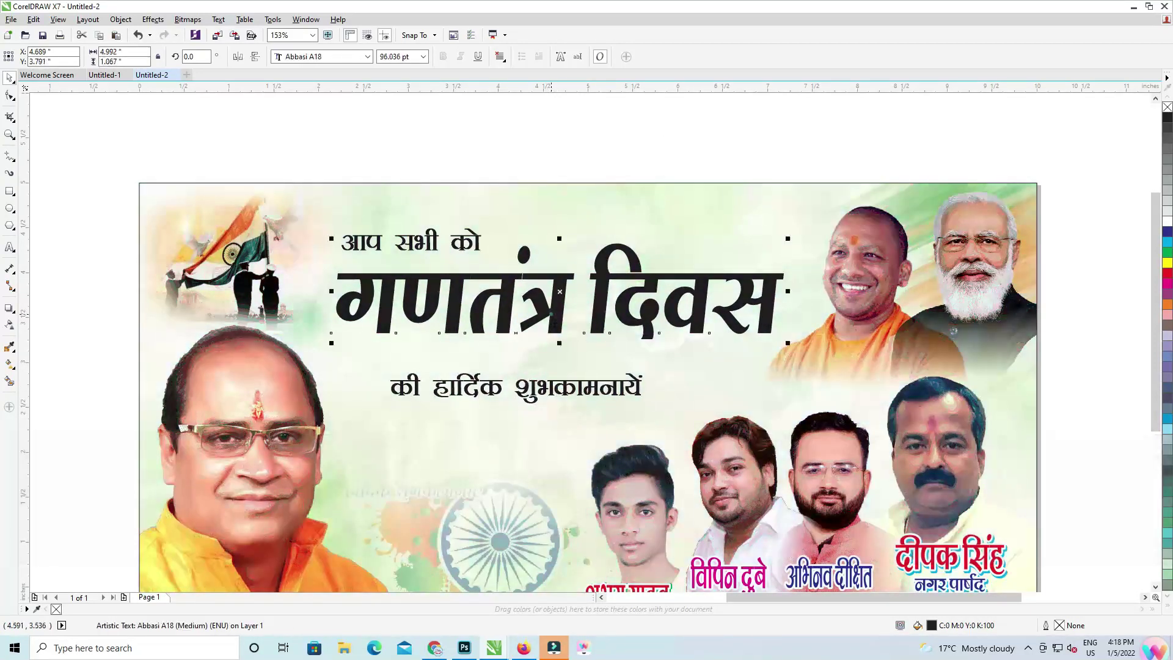
mouse_move(561, 344)
mouse_down()
mouse_move(561, 360)
mouse_move(542, 338)
mouse_up()
drag(778, 300, 787, 299)
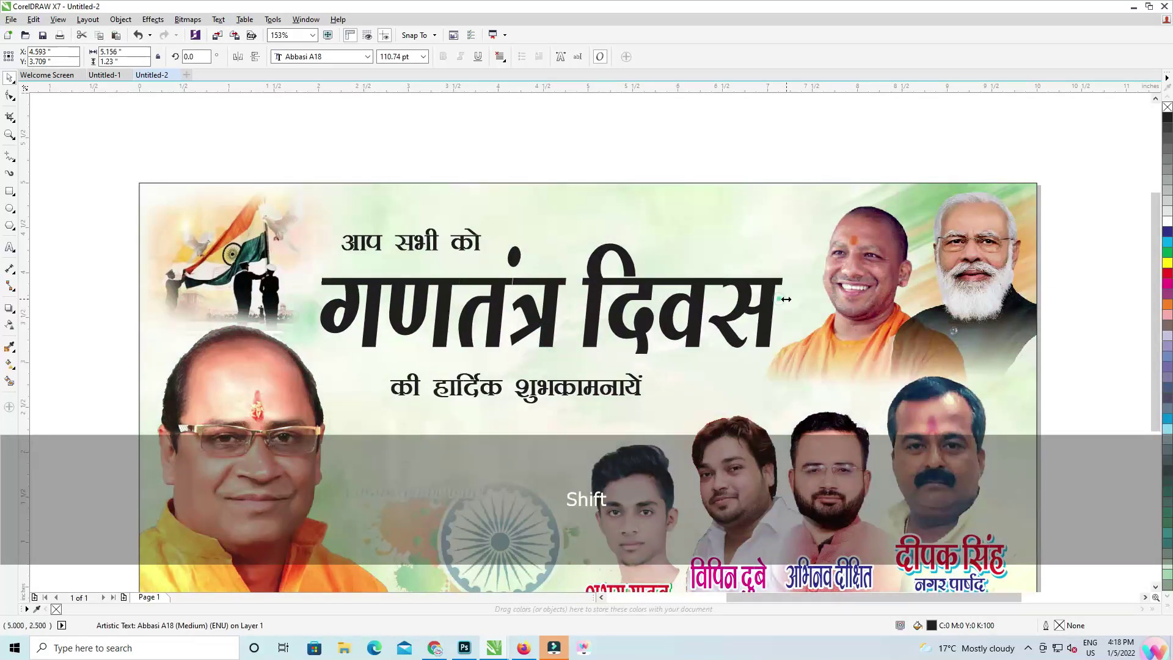
- Try the Abbasi Balram font on the गणतंत्र दिवस heading and undo it
click(357, 59)
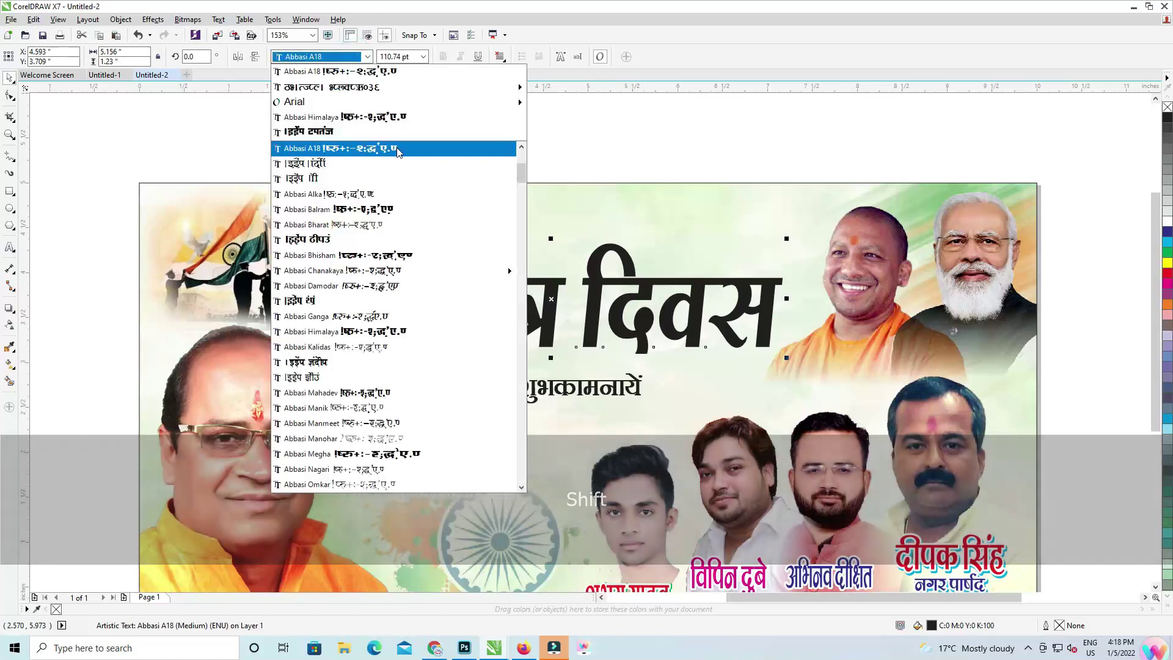
click(386, 211)
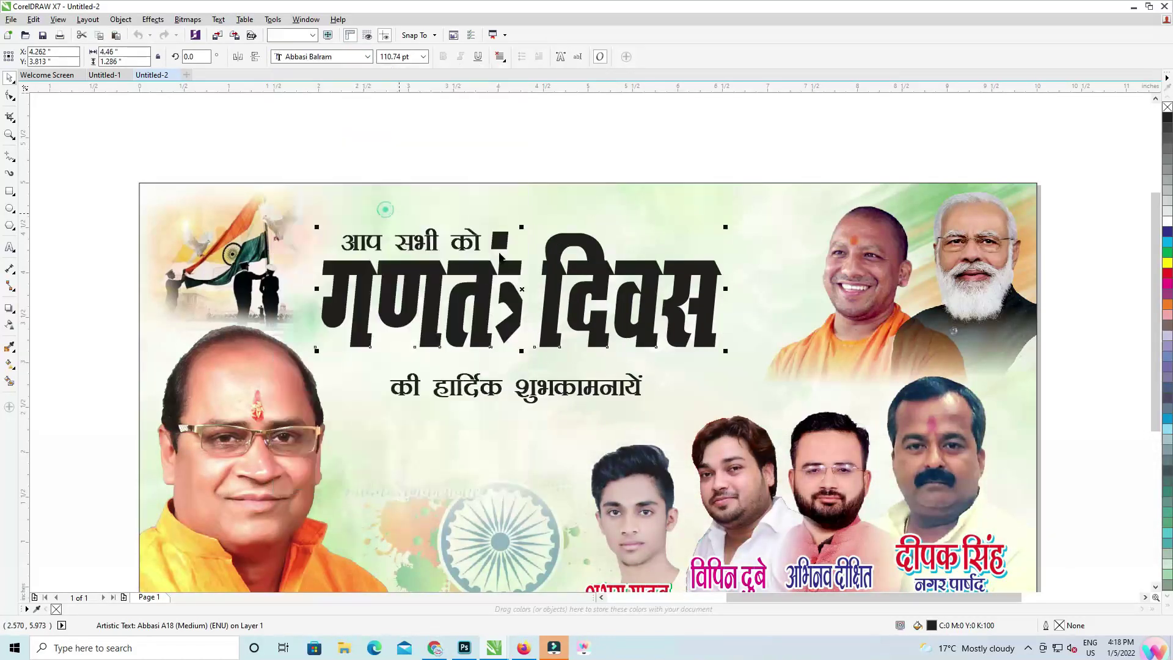
key(ctrl+z)
- Set the गणतंत्र दिवस heading's font to Abbasi Himalaya, widen it and recentre it between the flag and the leaders' portraits
click(340, 59)
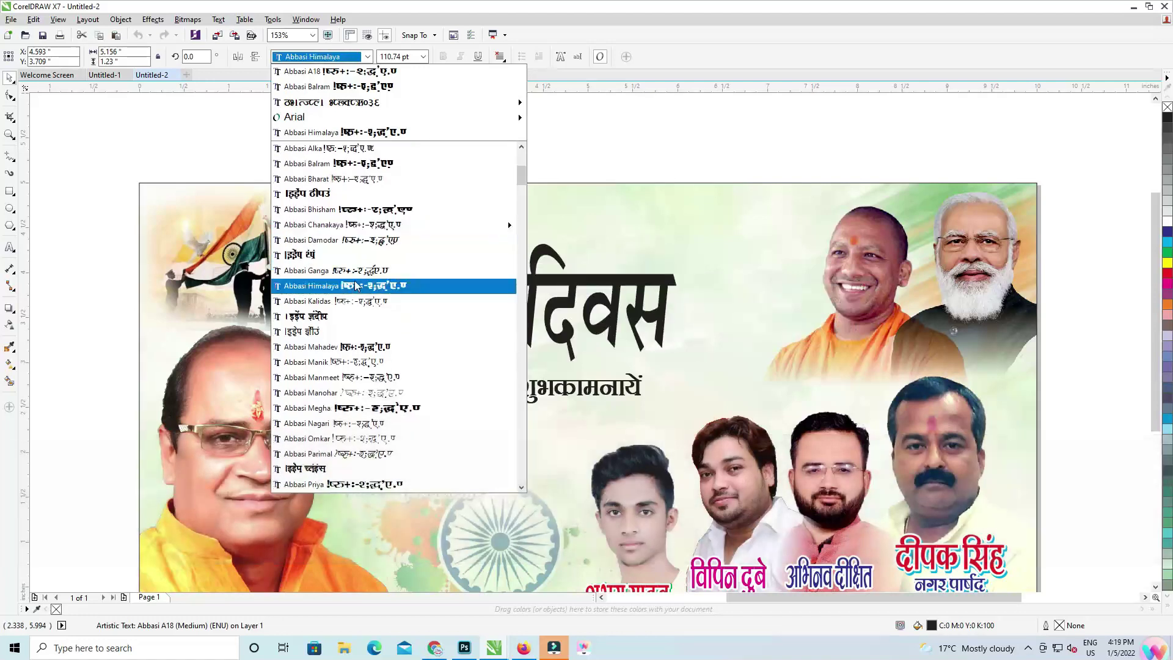
click(357, 285)
click(355, 283)
drag(757, 290, 771, 290)
drag(630, 281, 644, 282)
- Shift the anusvara dot above त in the heading to a -9% horizontal and -7% vertical character offset
click(10, 95)
click(505, 243)
click(500, 348)
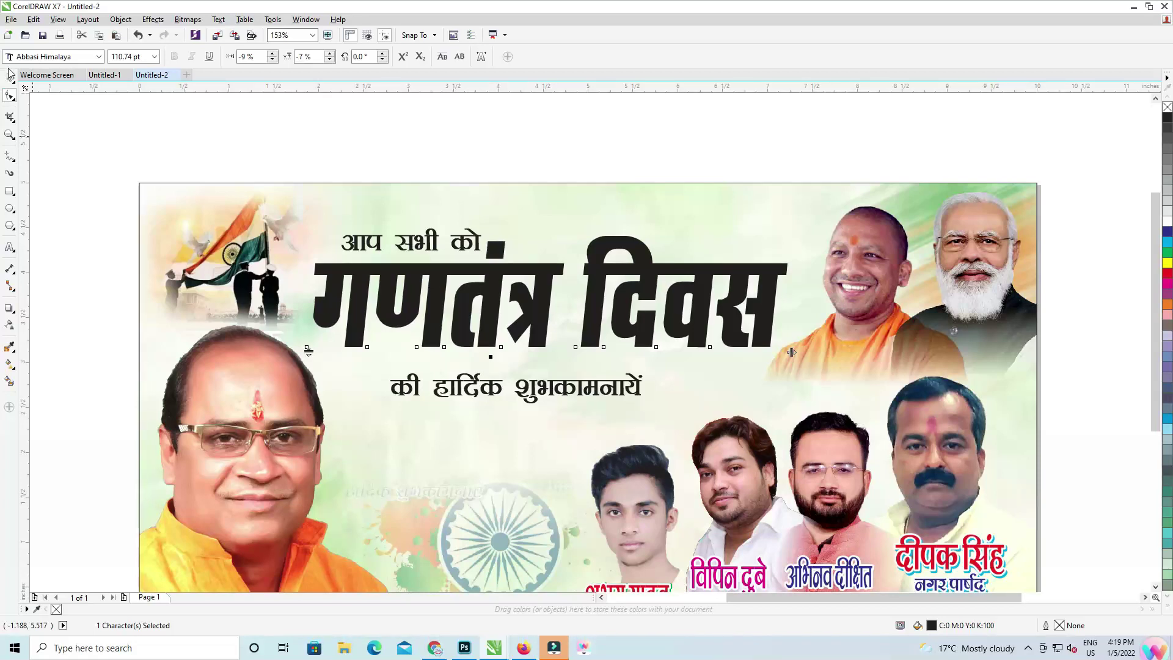
key(space)
- Enlarge the गणतंत्र दिवस heading slightly and centre the line की हार्दिक शुभकामनायें horizontally with it
drag(791, 290, 794, 292)
key(Down)
key(Up)
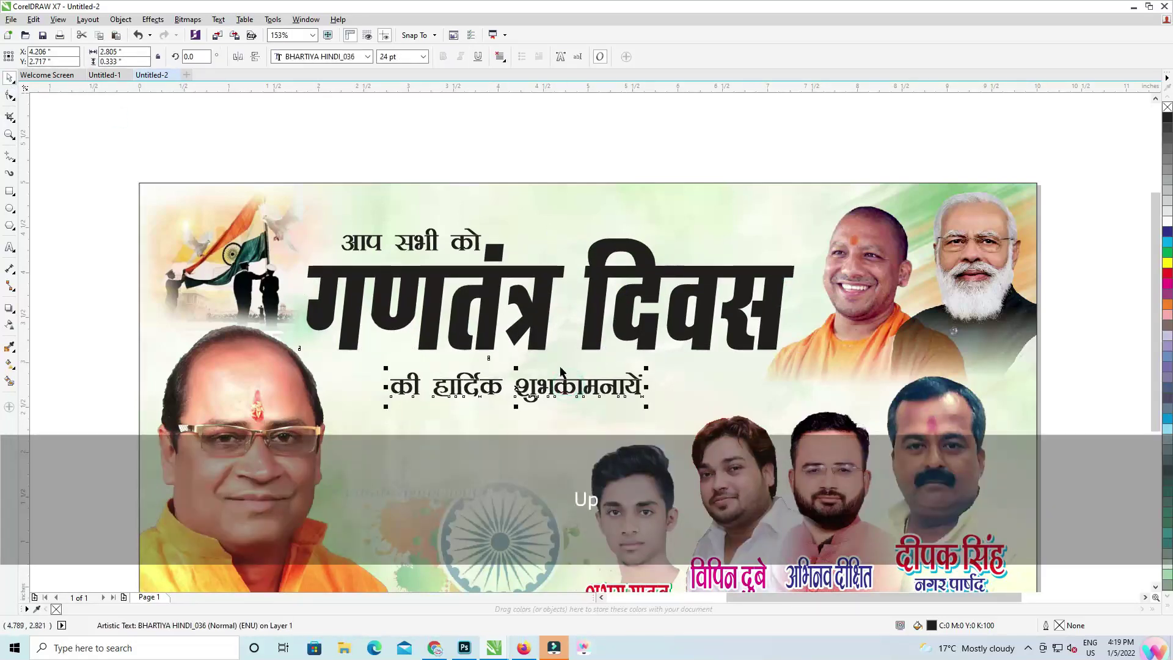
shift+click(539, 325)
key(c)
key(Down)
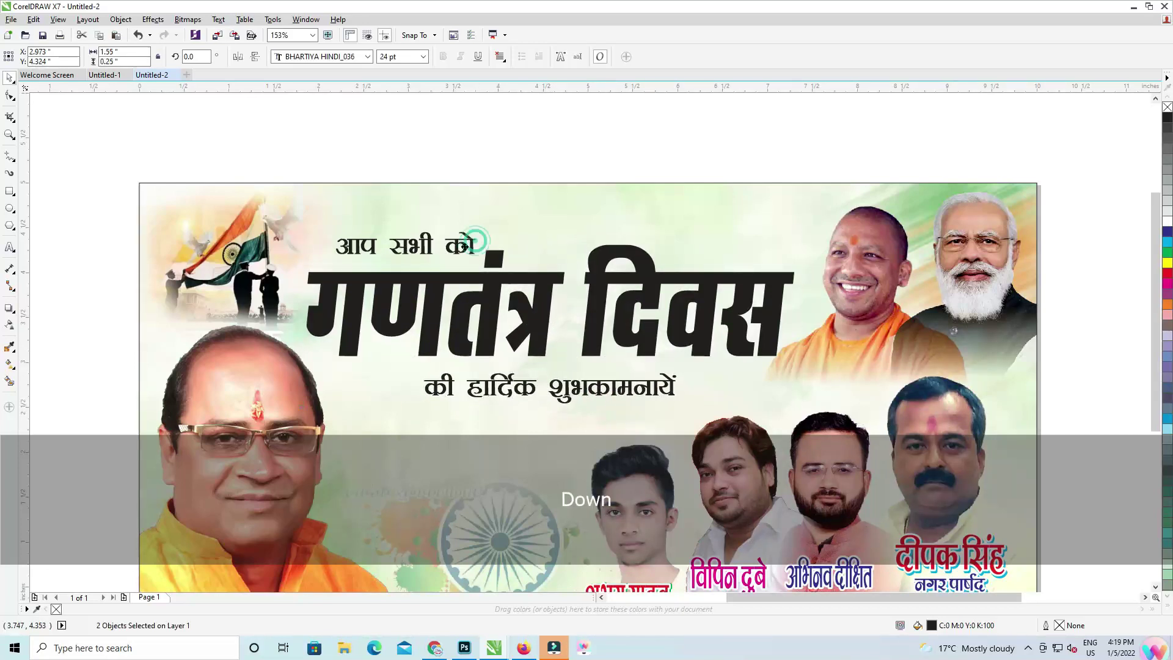
- Move आप सभी को closer to the heading and align it to the heading's left edge
drag(475, 240, 461, 244)
shift+click(470, 276)
key(l)
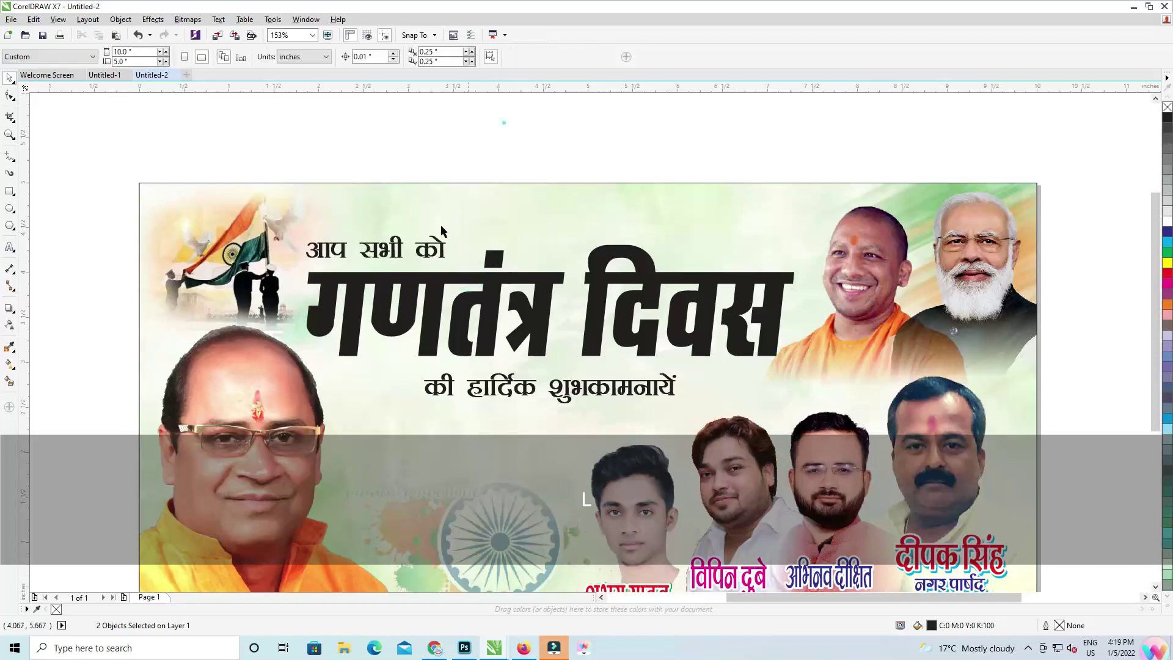
- Select the three greeting lines together and nudge them up toward the page's upper edge
drag(210, 123, 834, 422)
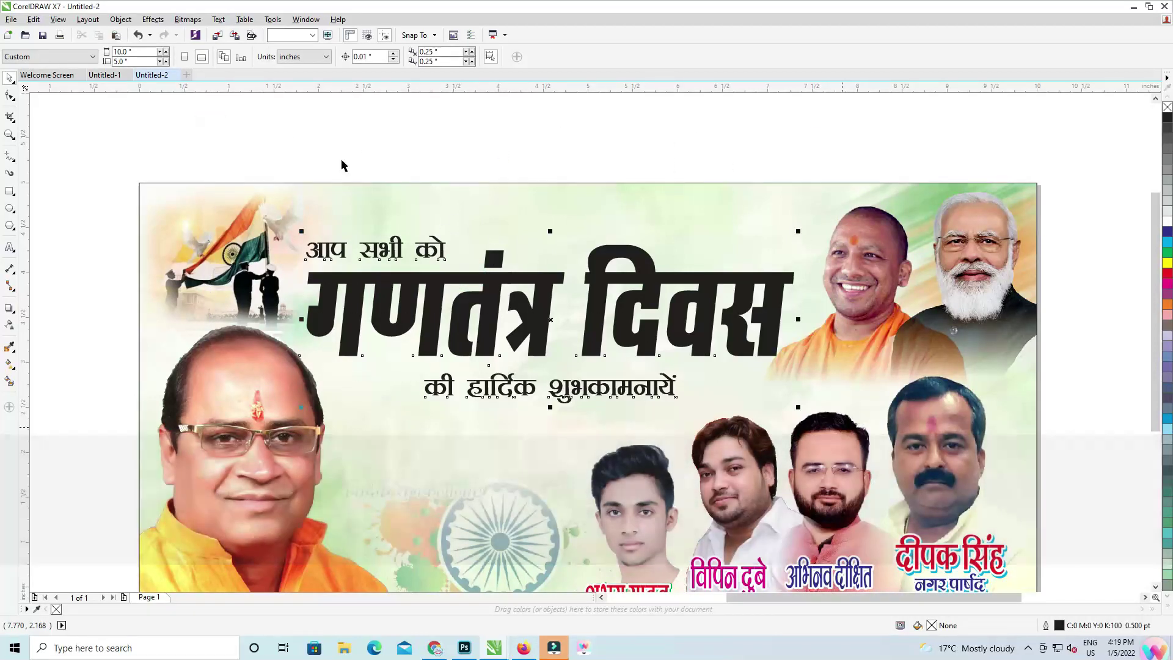
key(Up)
key(Up)
key(Up)
key(Up)
key(Up)
key(Up)
key(Up)
key(Up)
key(Up)
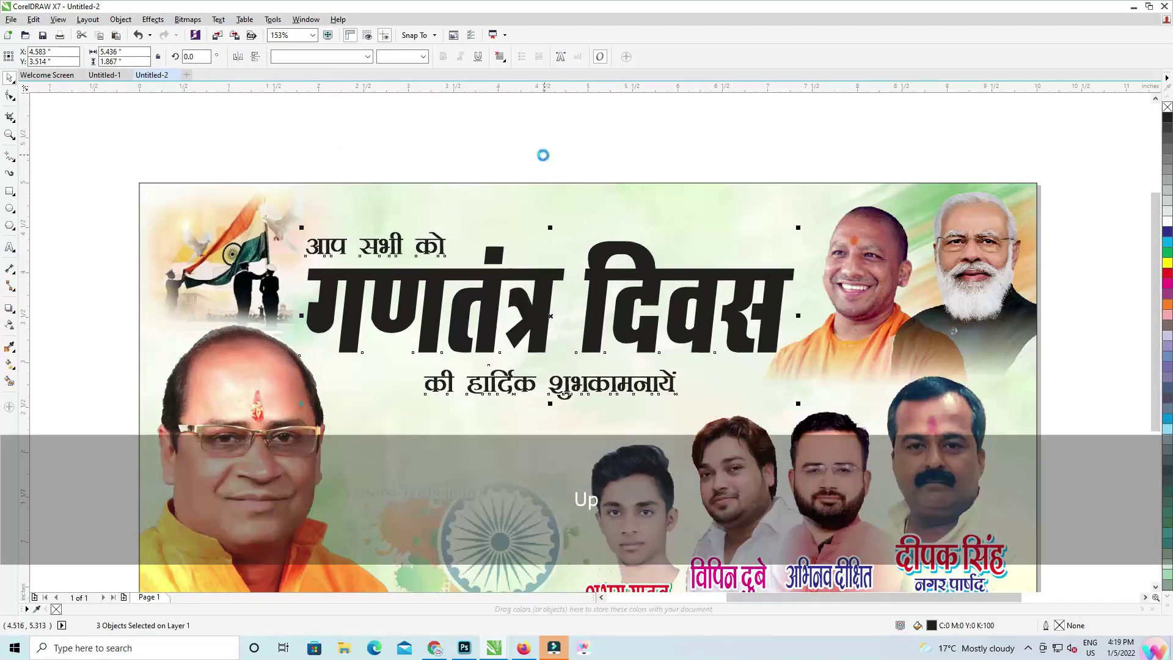
key(Up)
key(Up)
key(Up)
key(Up)
key(Up)
key(Up)
key(Up)
key(Up)
key(Up)
key(Up)
key(Up)
key(Up)
key(Up)
key(Up)
key(Up)
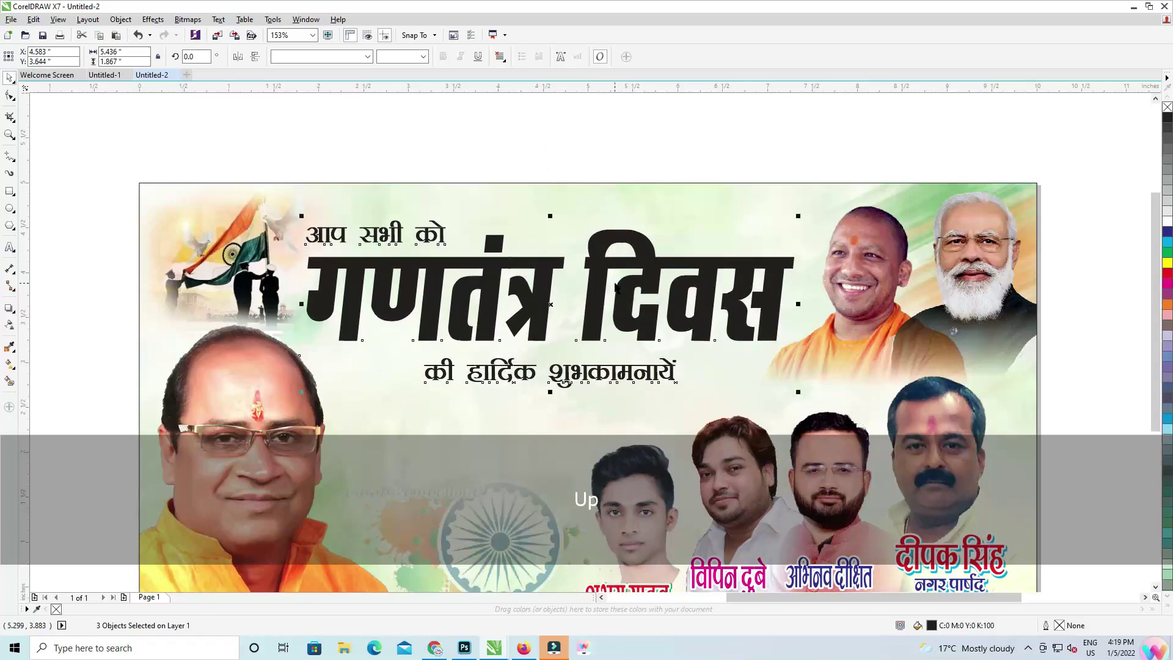
key(Up)
key(Up)
key(Up)
key(Up)
key(Up)
key(Up)
drag(550, 382, 551, 387)
key(Up)
key(Up)
key(Up)
key(Up)
key(Up)
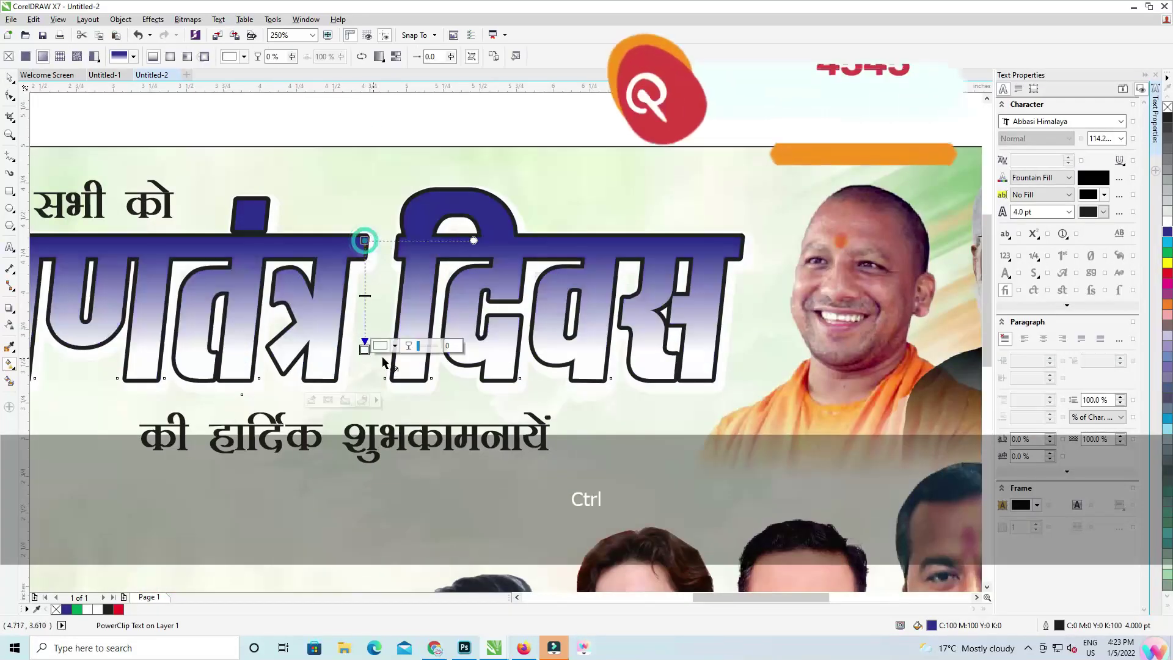
- Change the white end colour of the गणतंत्र दिवस heading's fountain fill to bright cyan-blue
click(396, 346)
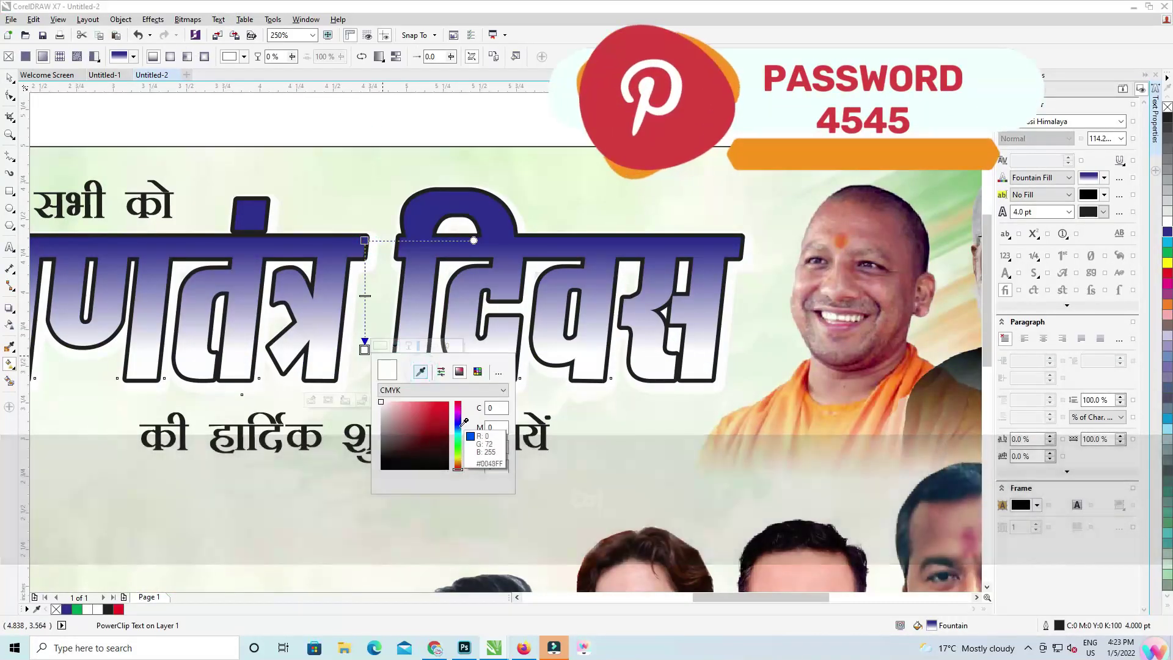
click(460, 427)
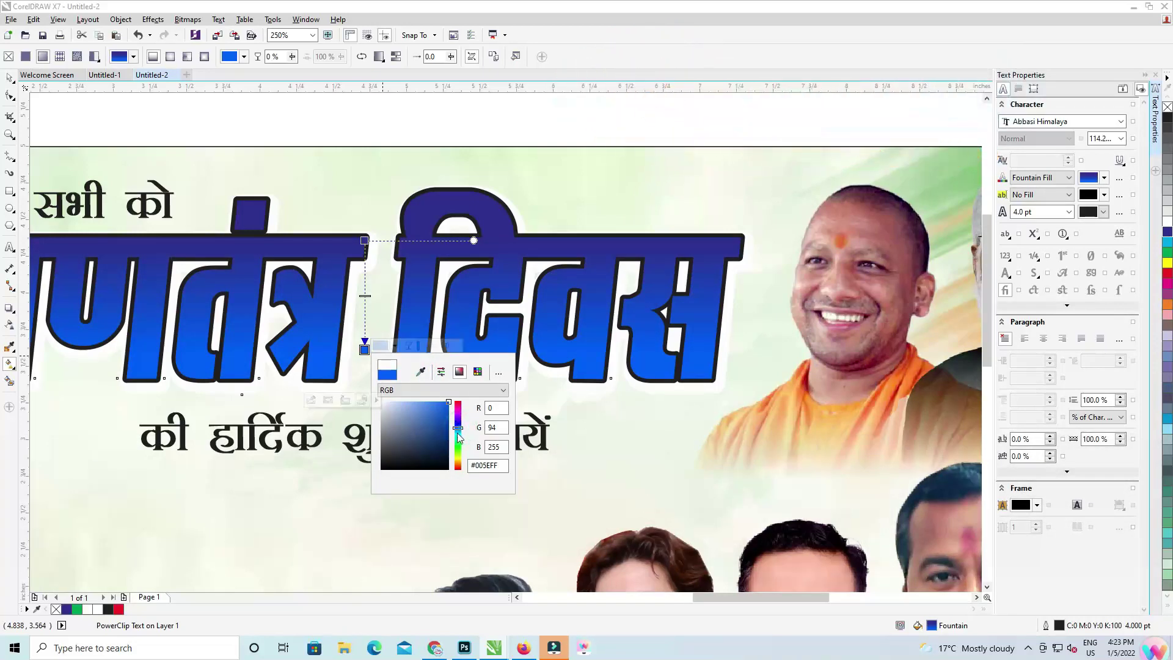
click(10, 78)
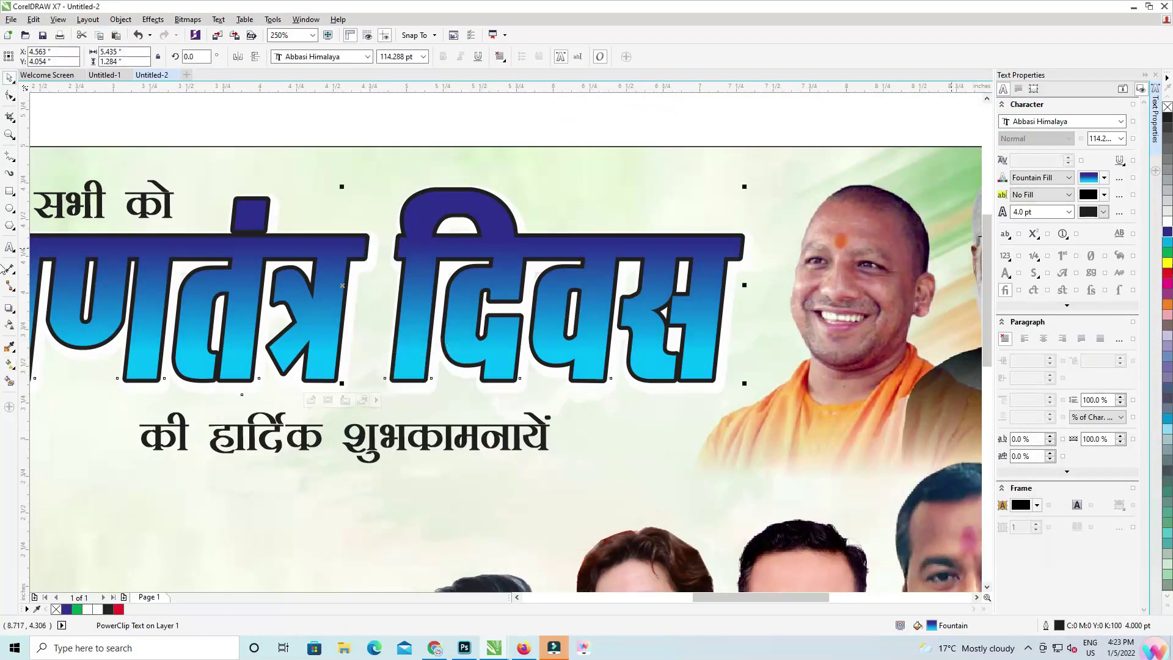
- Change the outline colour of the gradient गणतंत्र दिवस heading to white
drag(1164, 222, 710, 240)
key(ctrl+z)
scroll(499, 282, down, 3)
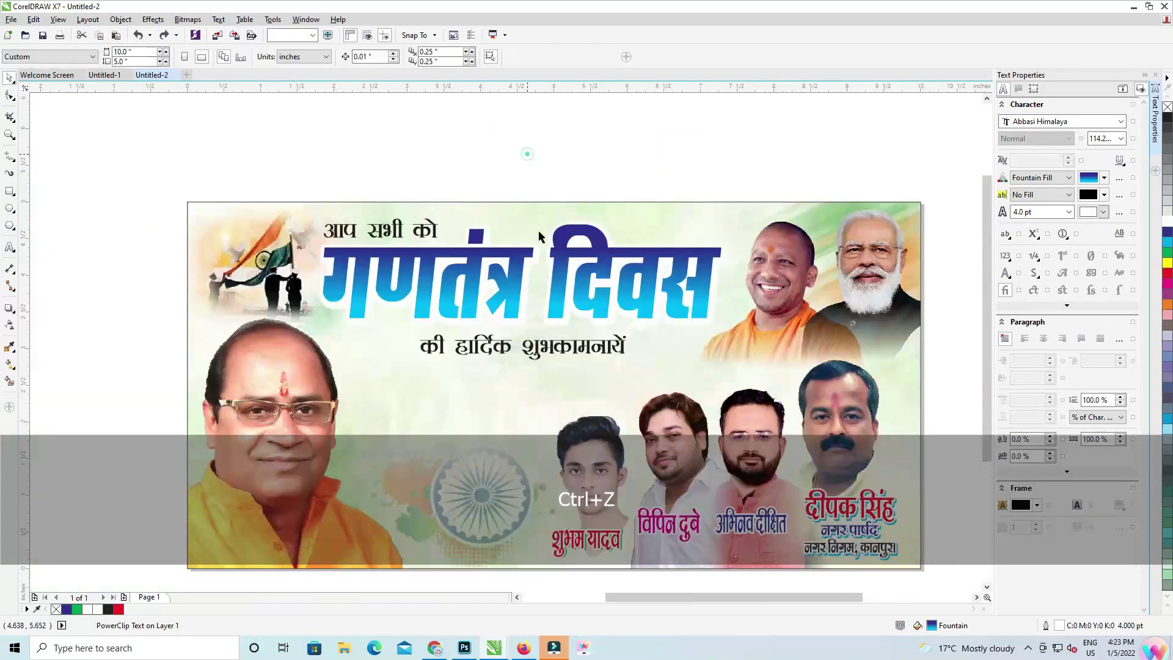
- Cut the gradient गणतंत्र दिवस heading, delete the plain white copy behind it, and paste the gradient heading back
click(500, 282)
key(ctrl+x)
click(516, 272)
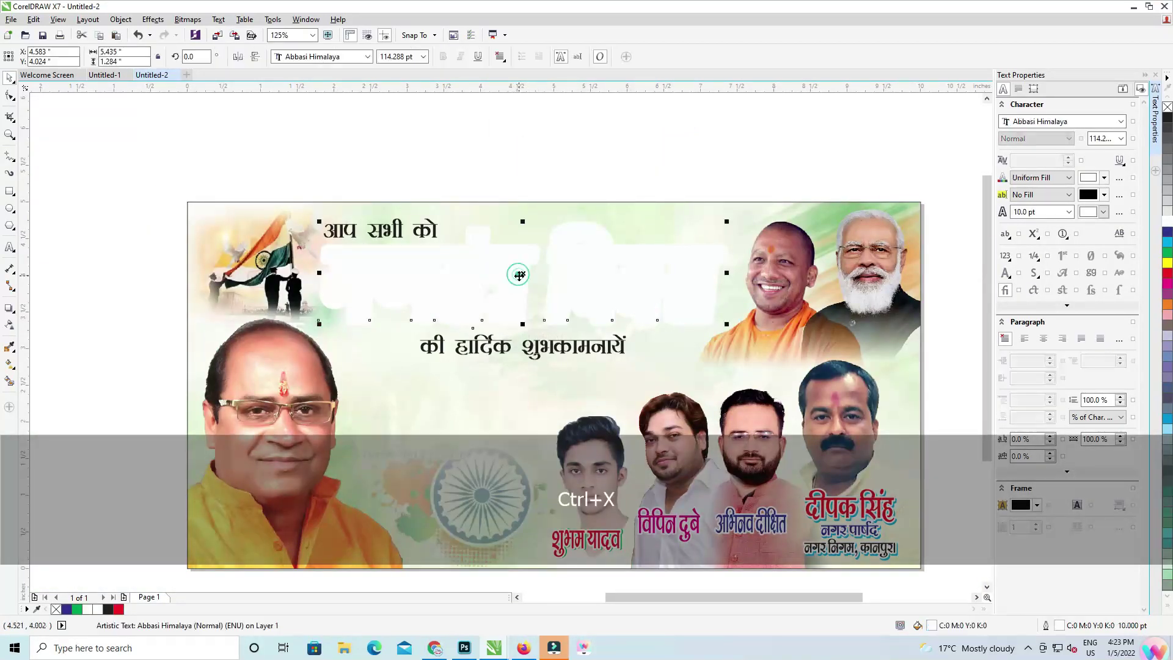
key(Delete)
key(ctrl+v)
- Add a one-step outside contour around the गणतंत्र दिवस heading with rounded corners and an offset of about 0.123 inches
click(15, 313)
click(49, 323)
scroll(485, 302, up, 2)
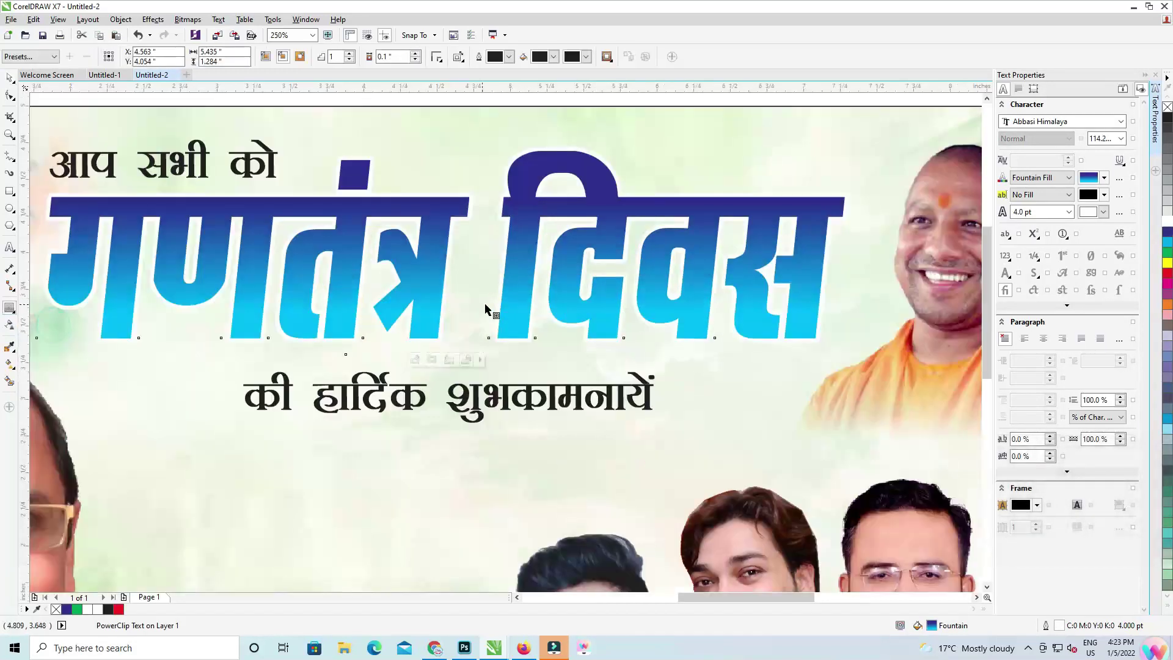
mouse_move(446, 340)
mouse_down()
mouse_move(452, 356)
mouse_move(446, 347)
mouse_up()
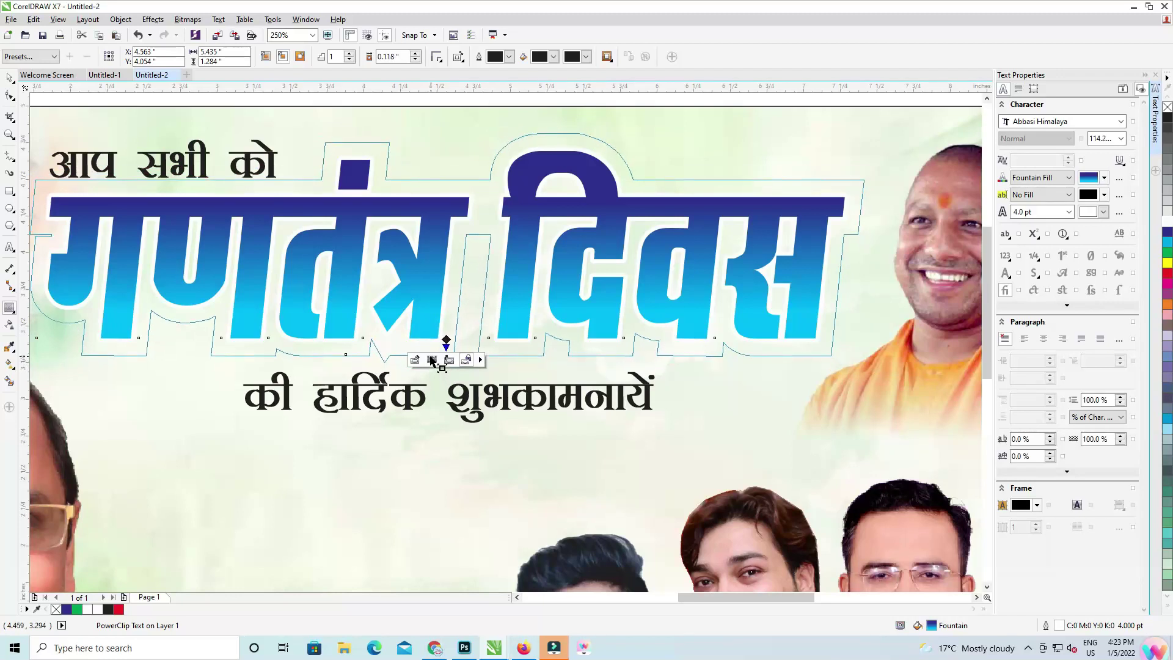
click(461, 59)
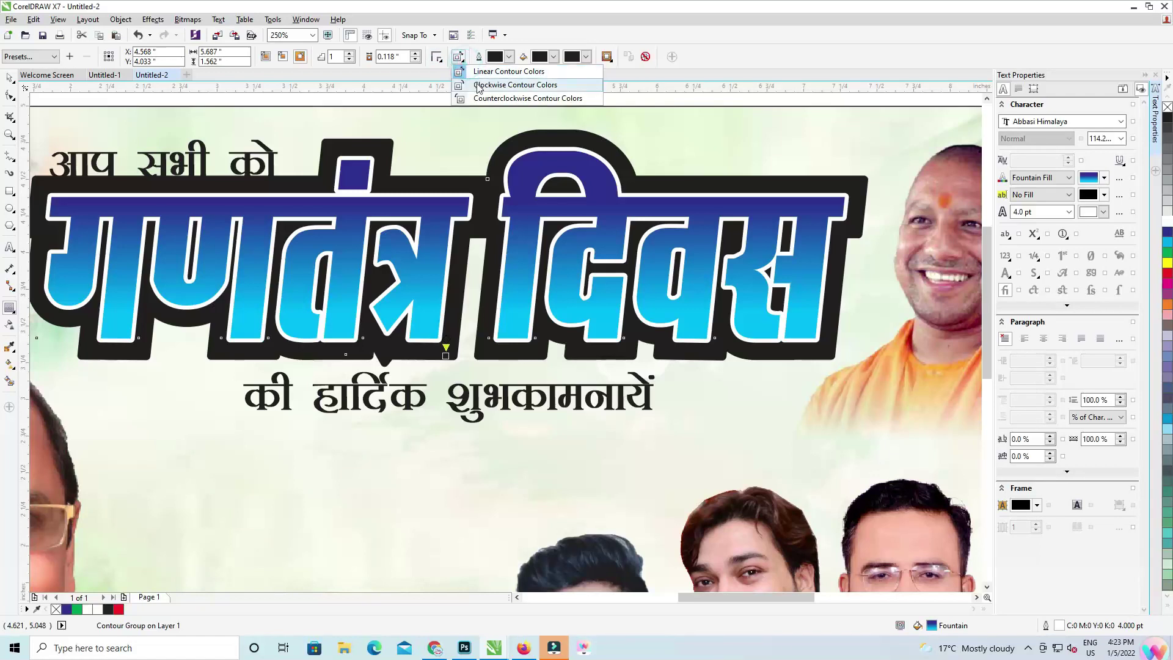
click(478, 86)
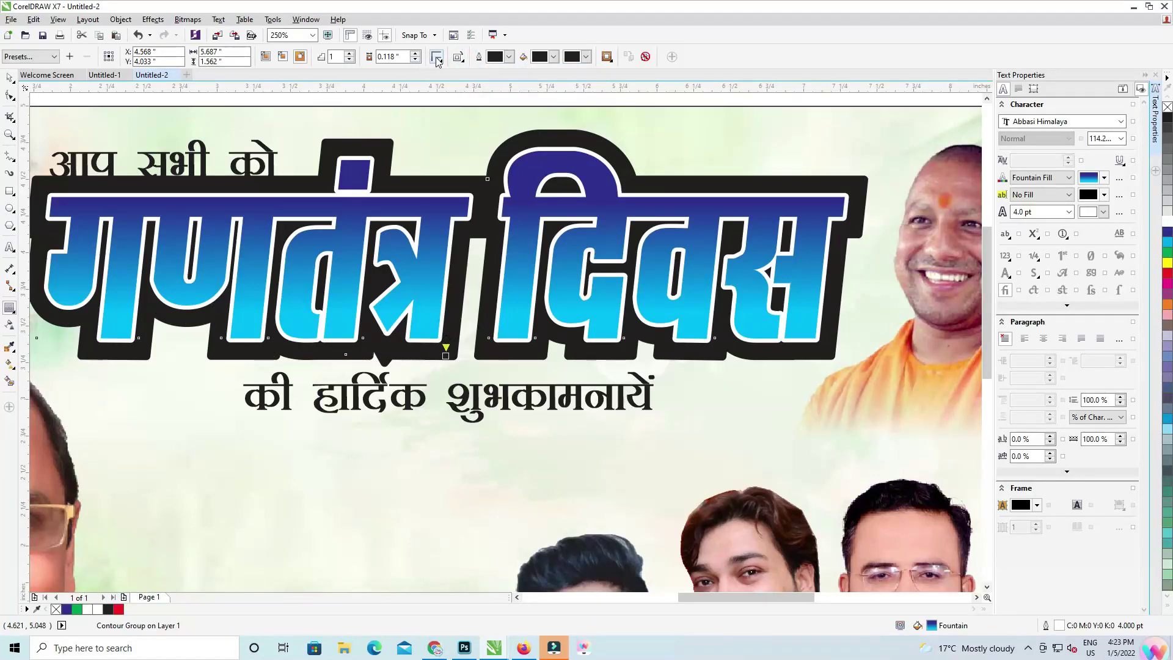
click(458, 85)
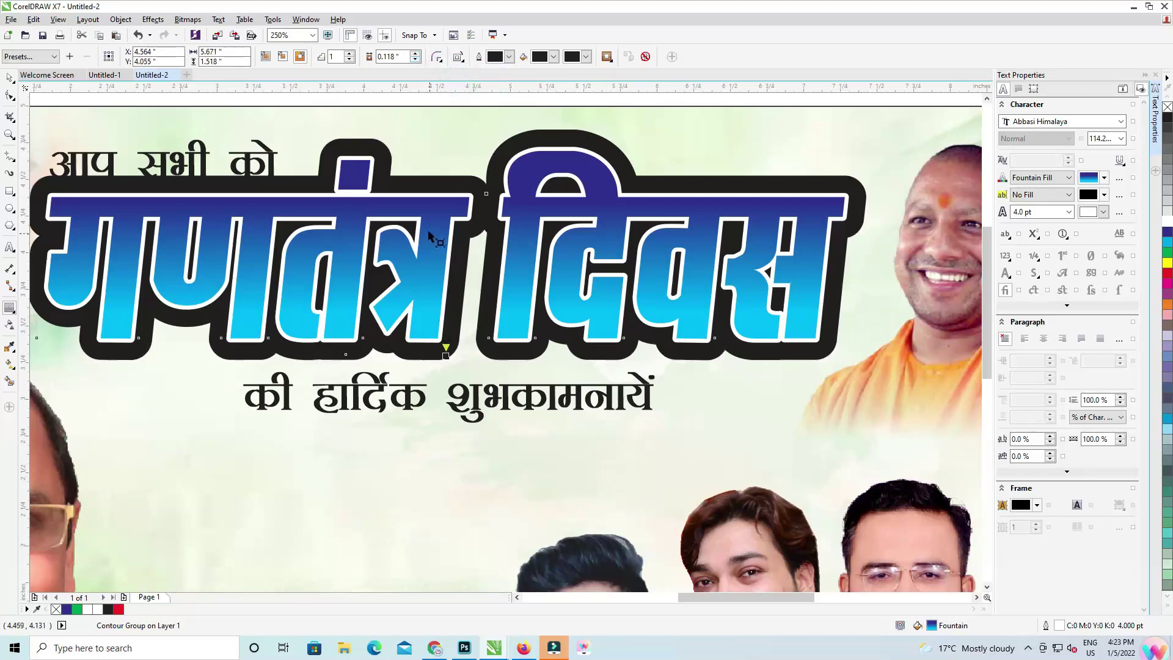
mouse_move(451, 357)
mouse_down()
mouse_move(448, 345)
mouse_move(464, 352)
mouse_move(446, 356)
mouse_up()
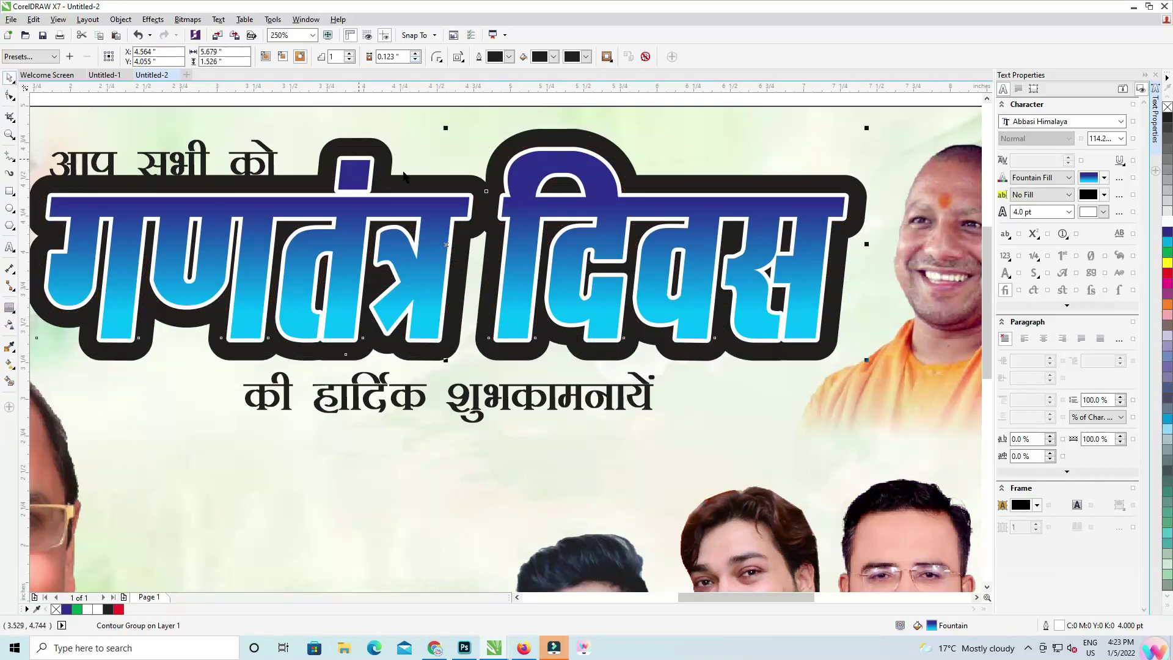
- Break the contour apart from the heading and nudge the heading 0.03 inches up and 0.04 inches left over it
scroll(403, 175, up, 2)
key(ctrl+k)
click(604, 241)
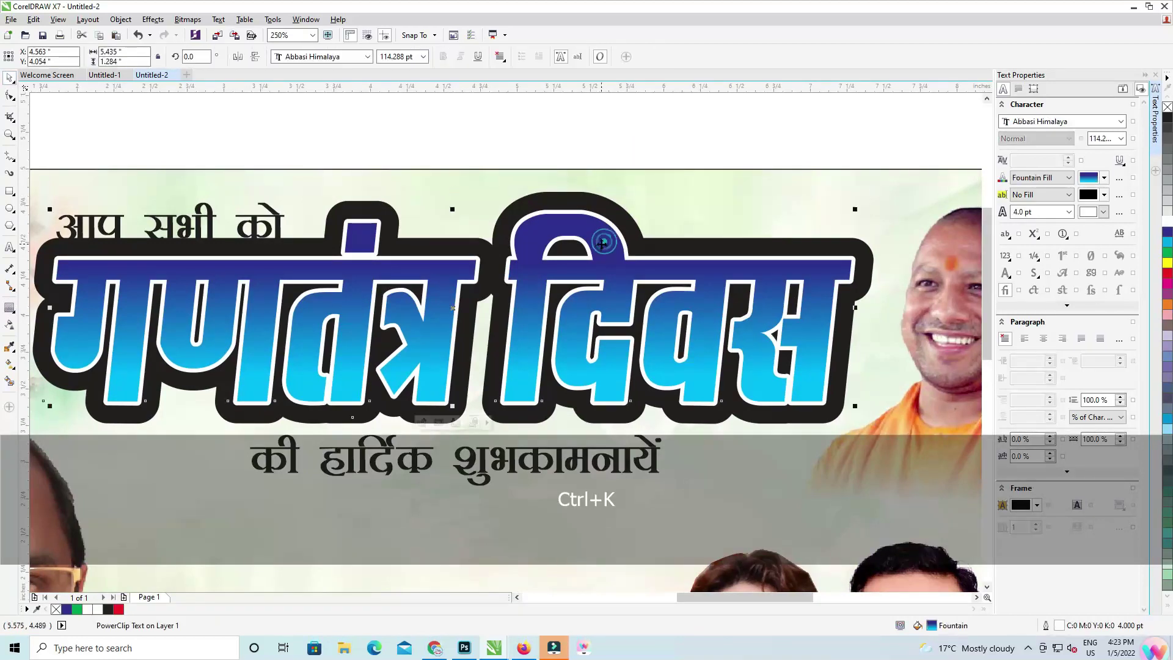
key(Up)
key(Up)
key(Left)
key(Left)
key(Left)
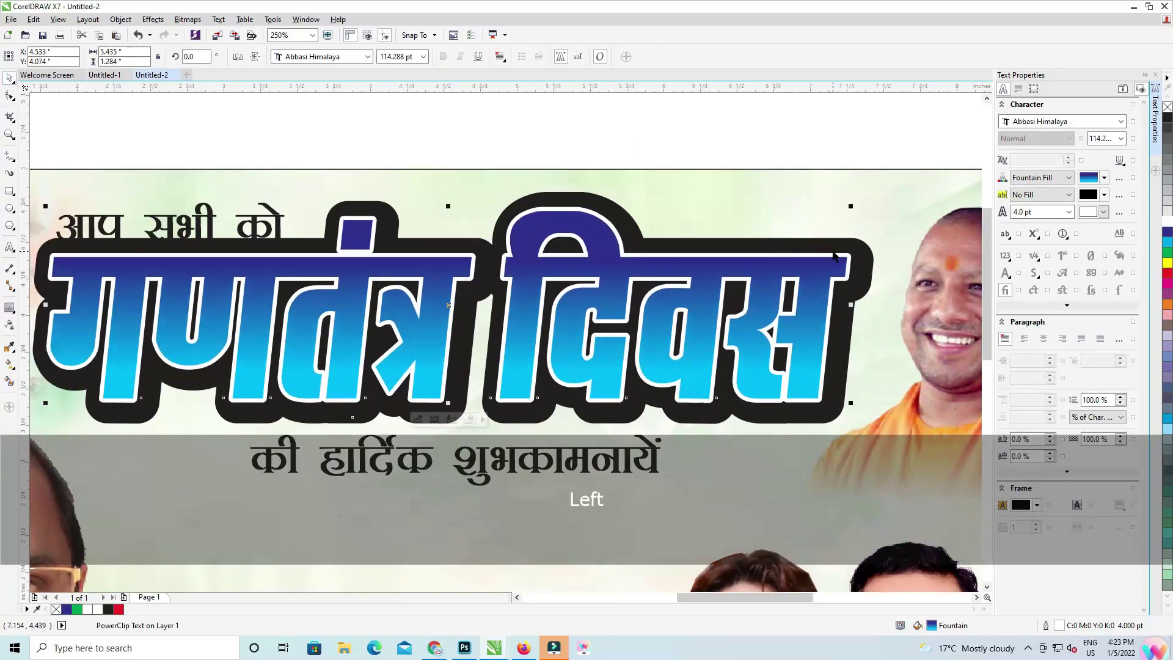
key(Up)
key(Left)
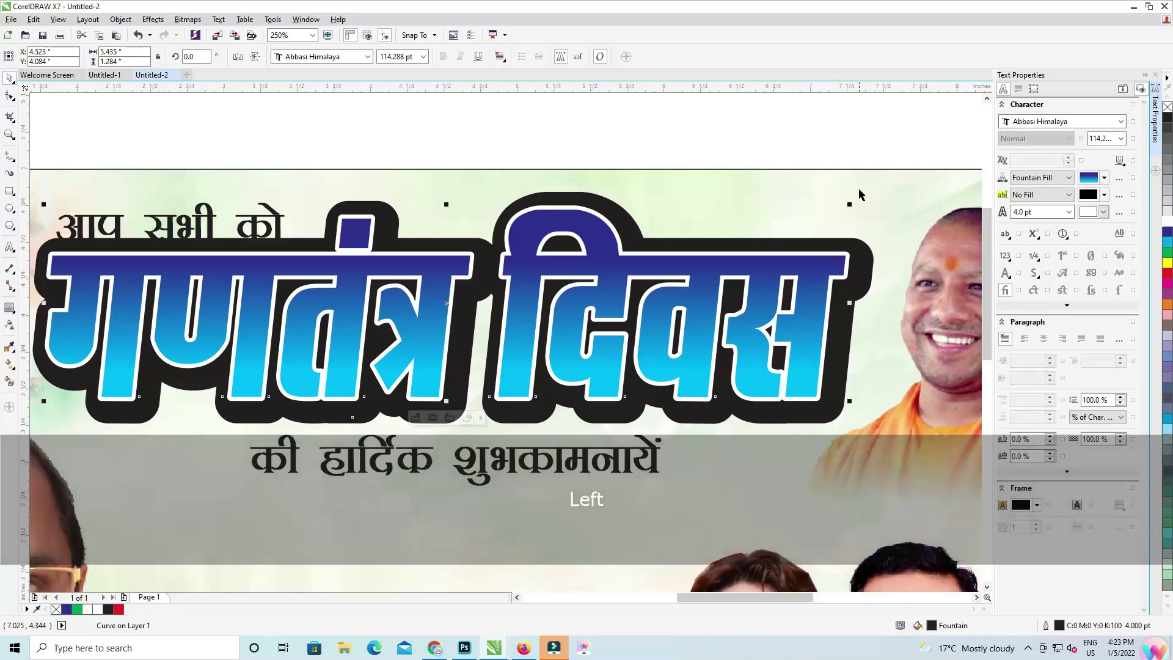
- Fill the separated contour shape behind the heading with white and remove its outline
click(861, 242)
click(1166, 224)
click(761, 122)
click(864, 245)
right_click(1166, 108)
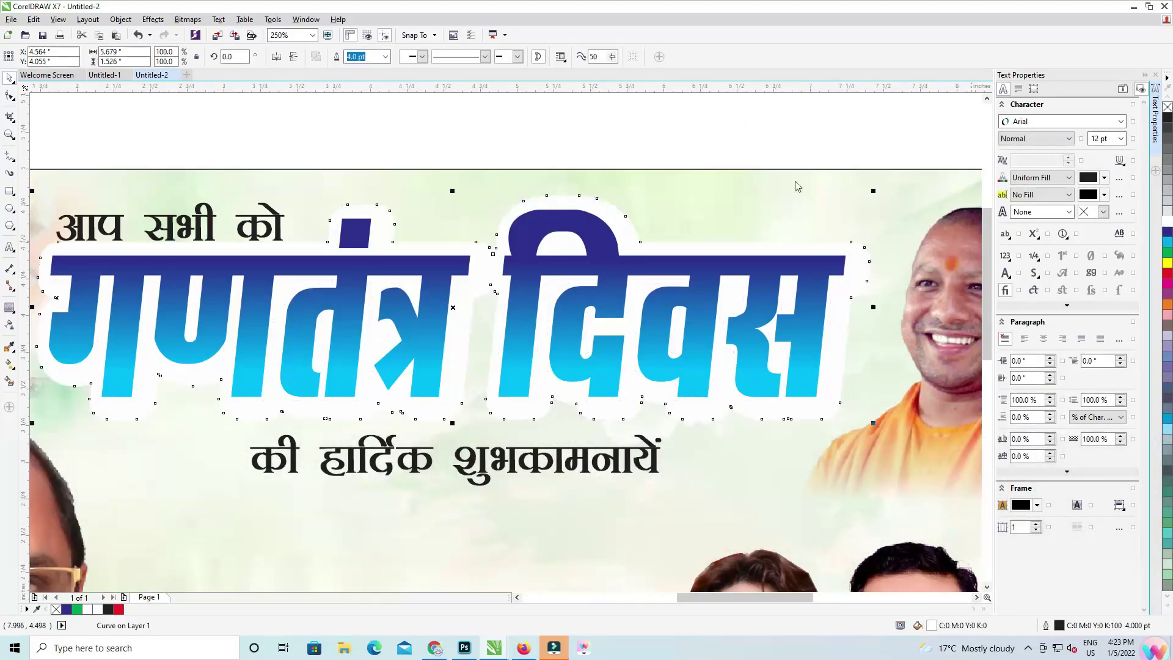
- Add a Multiply drop shadow to the gradient heading, offset about 0.037 and -0.025 inches, with opacity 25 and feathering 5
click(795, 252)
click(677, 270)
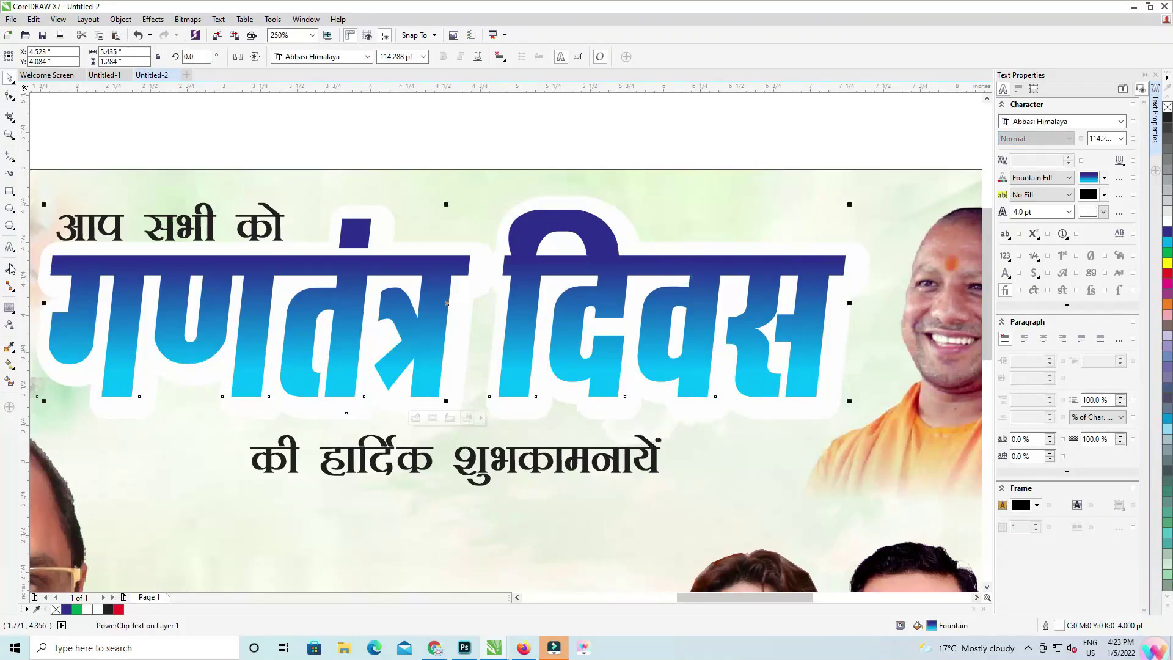
click(9, 308)
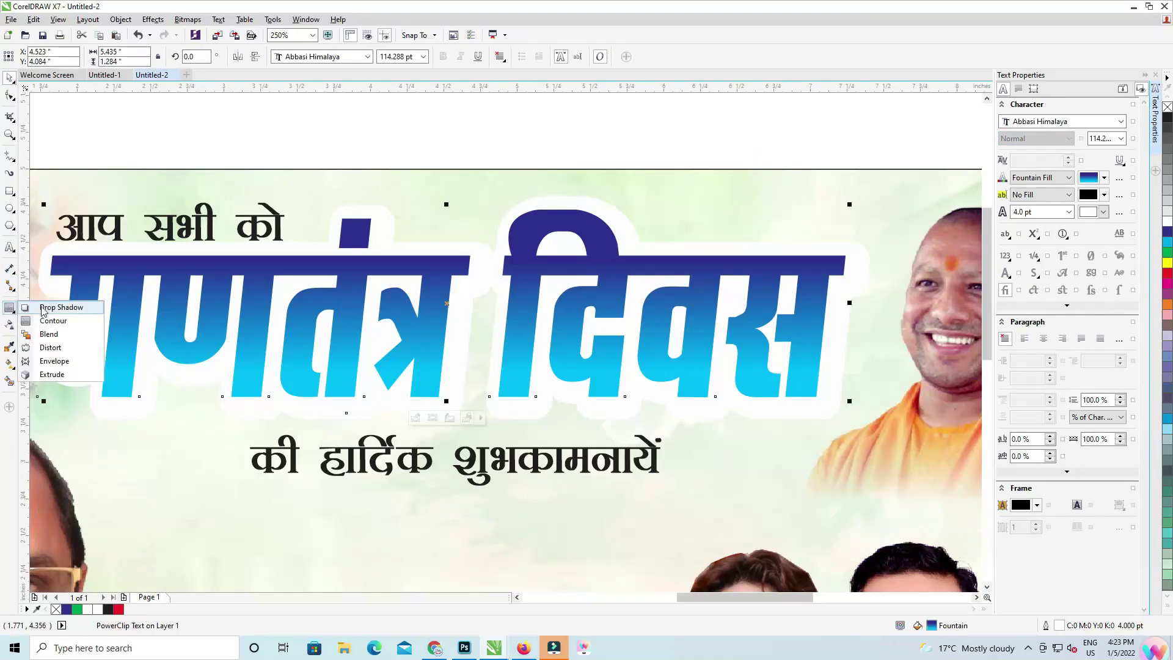
click(52, 307)
mouse_move(587, 402)
mouse_down()
mouse_move(626, 406)
mouse_move(617, 422)
mouse_move(600, 410)
mouse_up()
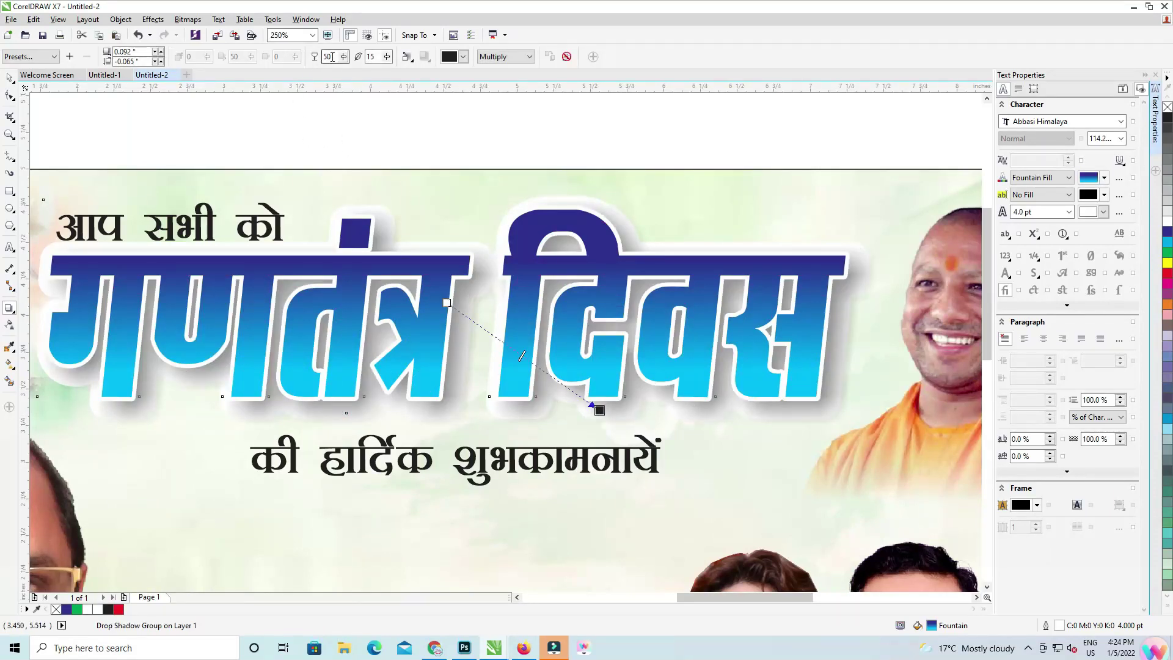
text(25)
key(Return)
key(Up)
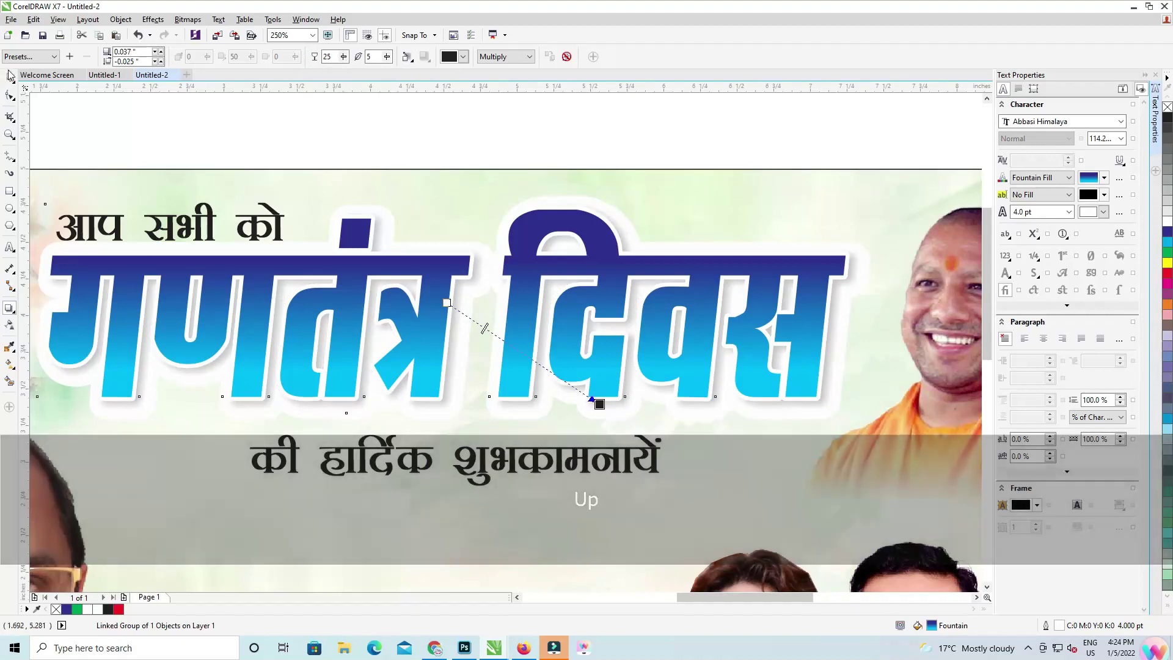
- Break the drop shadow apart from the heading and group the shadow and heading together
key(ctrl+k)
click(675, 129)
click(627, 219)
drag(625, 220, 631, 232)
key(ctrl+z)
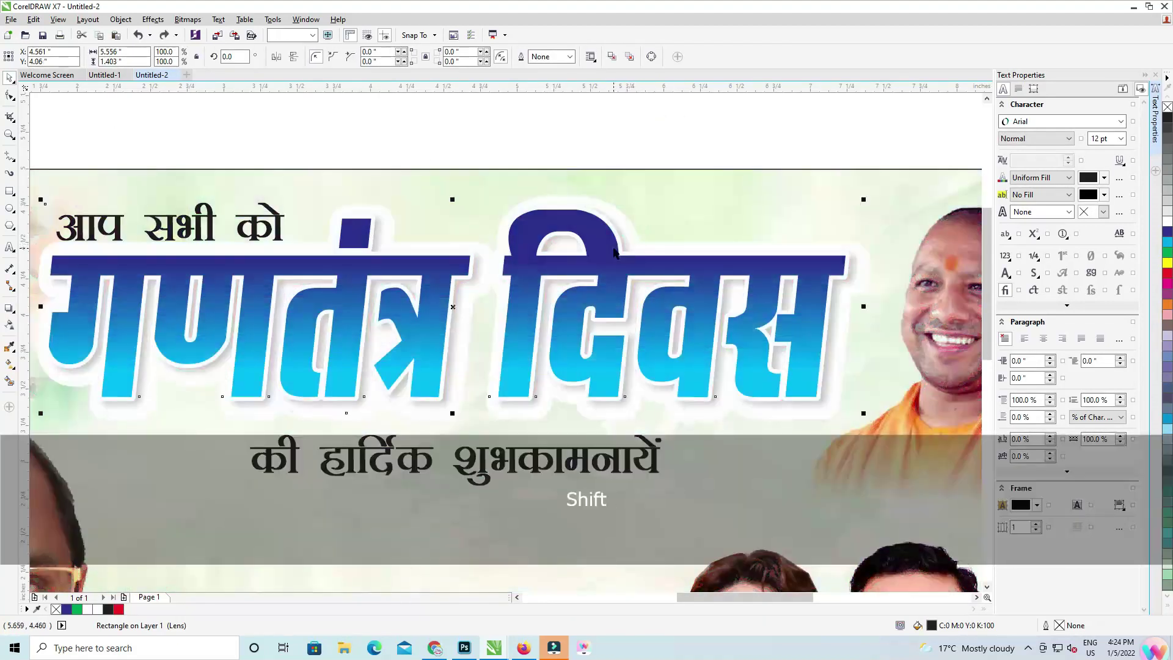
shift+click(612, 247)
scroll(620, 183, down, 1)
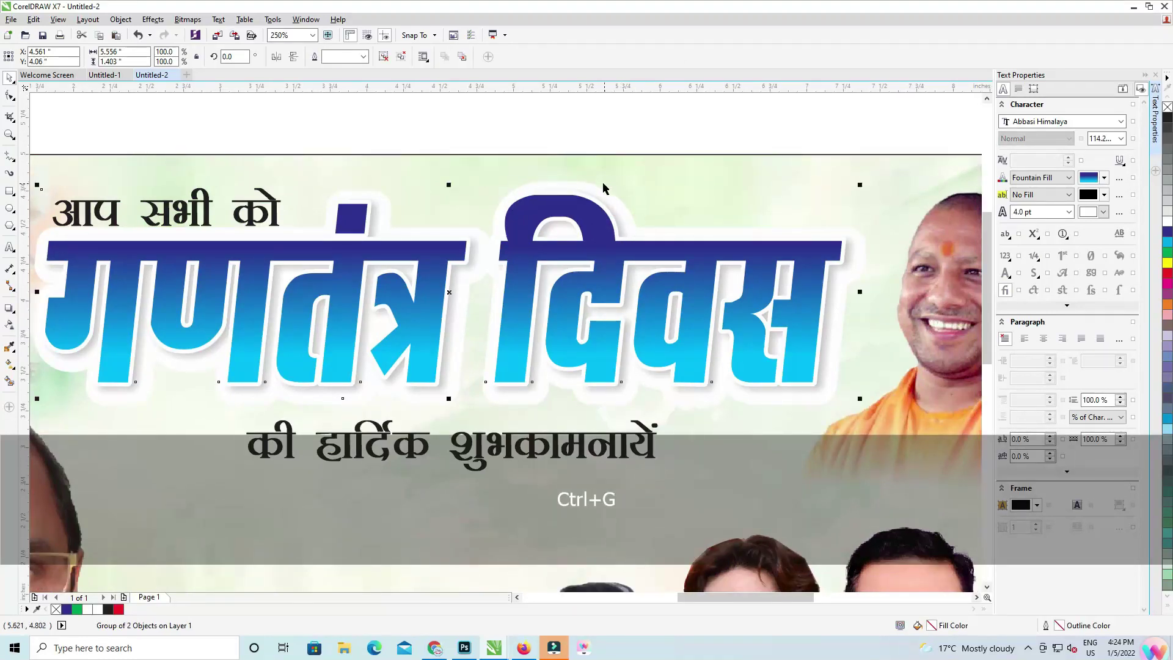
- Switch to Chrome, copy the brush-stroke tiranga wallpaper from the image results, and paste it into the CorelDRAW banner
key(ctrl+v)
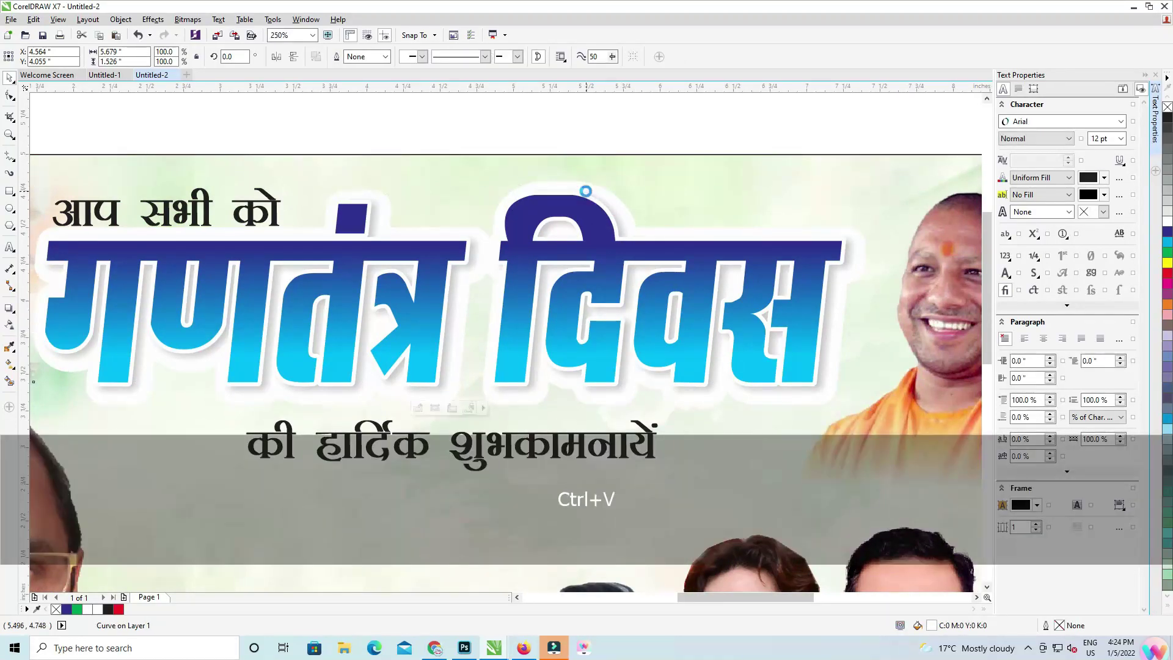
key(ctrl+z)
key(alt+Tab)
right_click(857, 208)
click(911, 363)
key(alt+Tab)
key(ctrl+v)
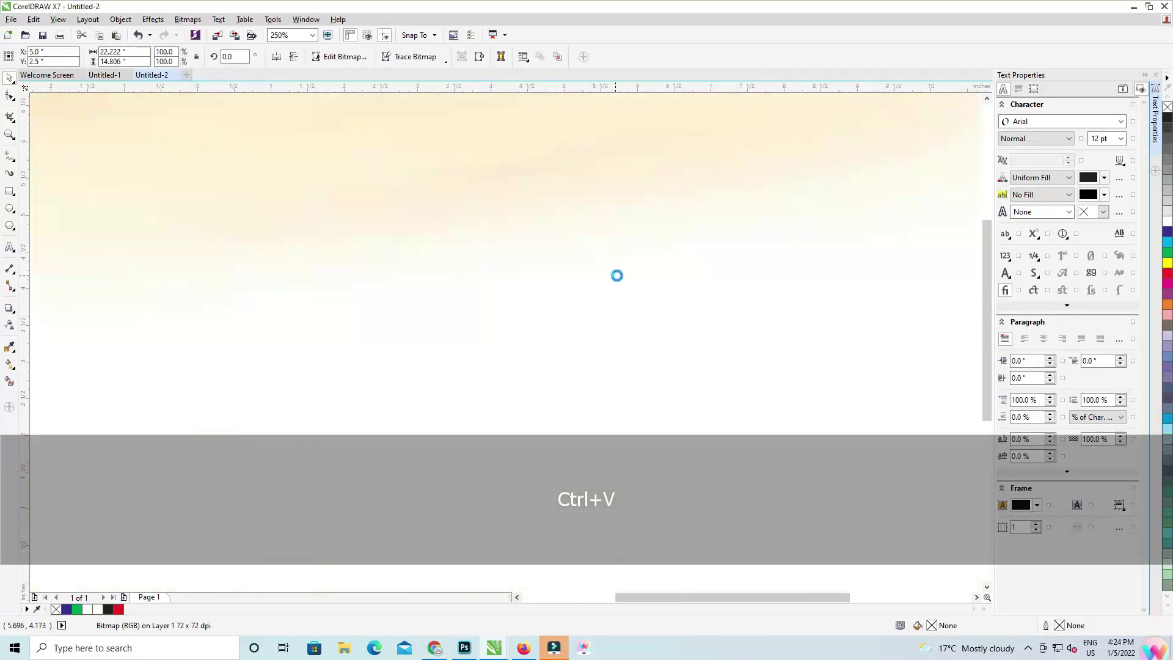
key(ctrl+z)
- Switch to Chrome and copy the tiranga wallpaper with the Ashoka Chakra at its centre, returning to CorelDRAW
key(alt+Tab)
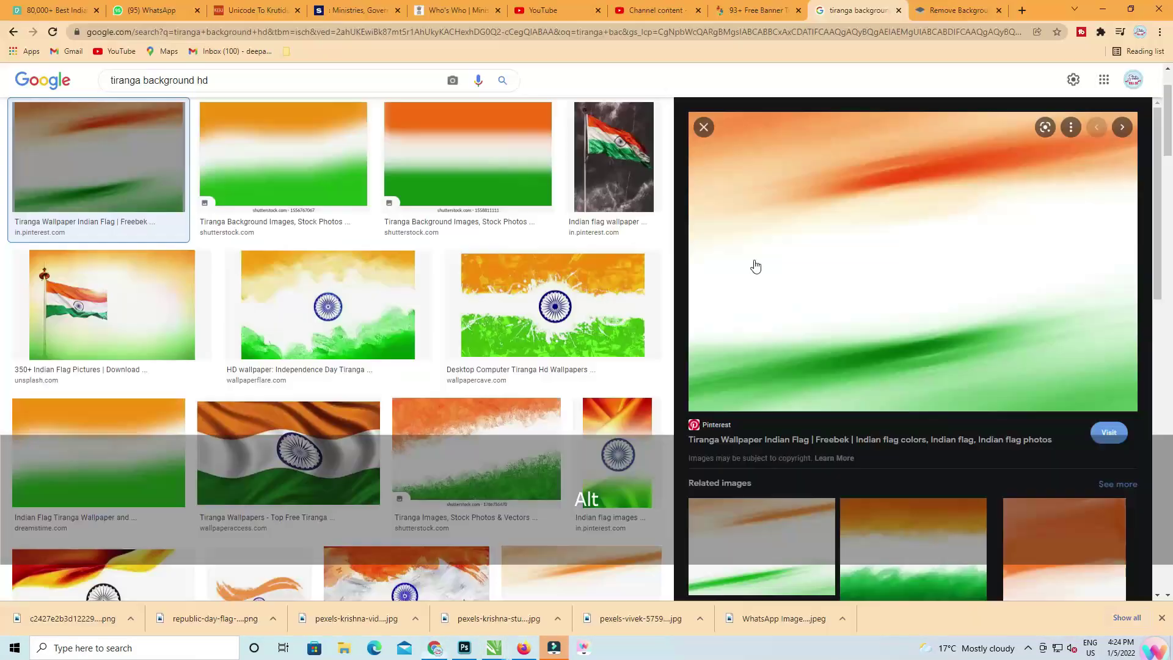
click(579, 285)
right_click(932, 221)
click(947, 372)
key(alt+Tab)
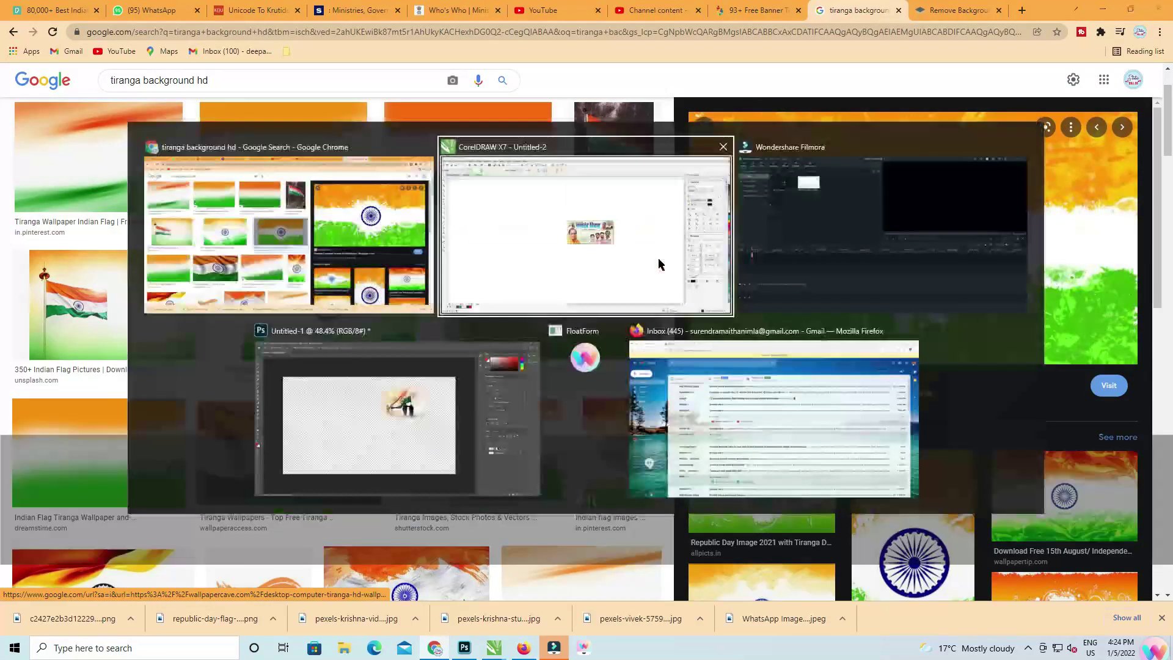
- Resize the brush-stroke tiranga picture to about 6.42 by 2.3 inches and place it over the heading
key(ctrl+v)
drag(813, 167, 728, 262)
scroll(619, 292, up, 2)
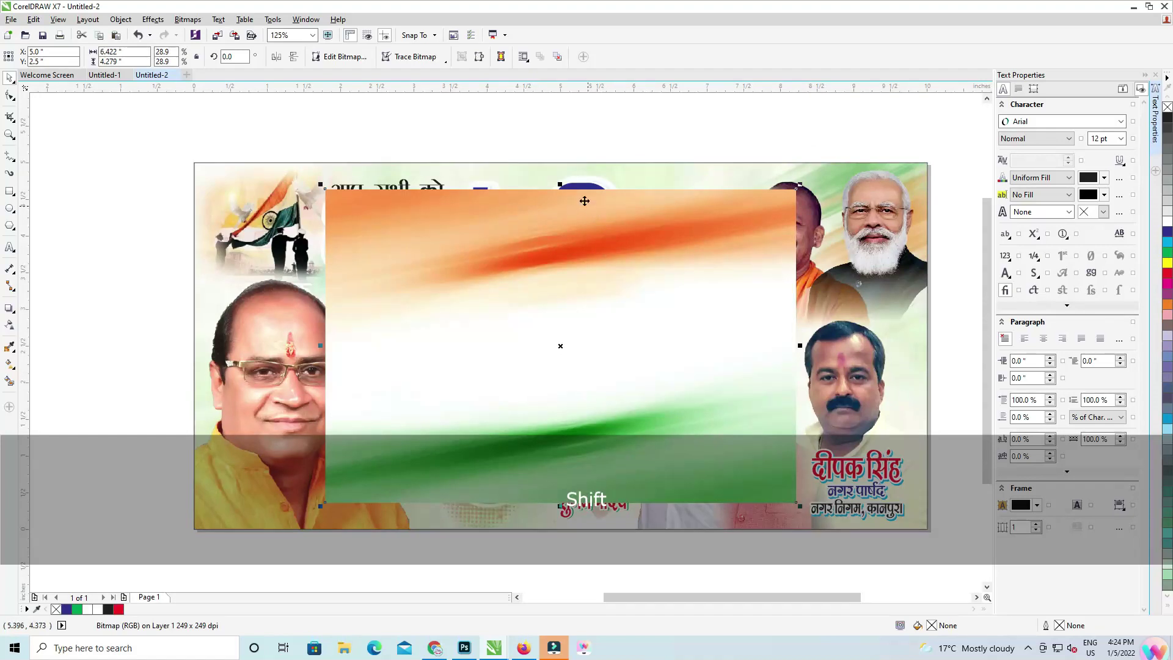
drag(562, 185, 562, 257)
drag(584, 322, 563, 230)
- Move the tiranga picture behind the heading's white contour shape and PowerClip it inside that shape
key(shift+F2)
key(ctrl+Page_Down)
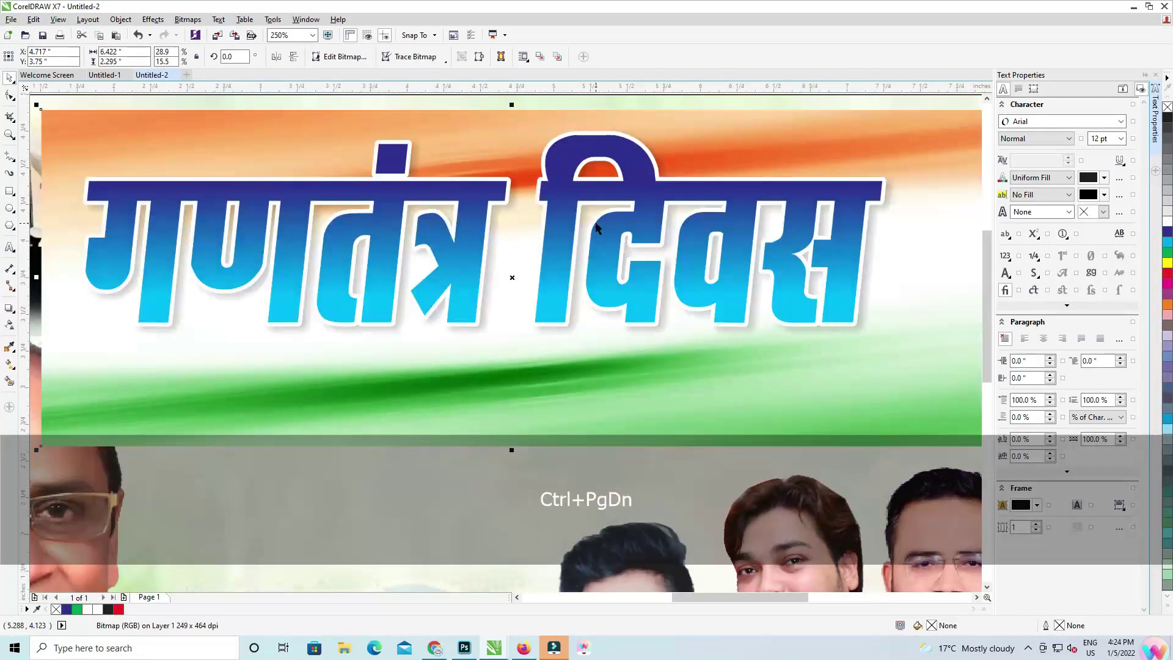
key(ctrl+Page_Down)
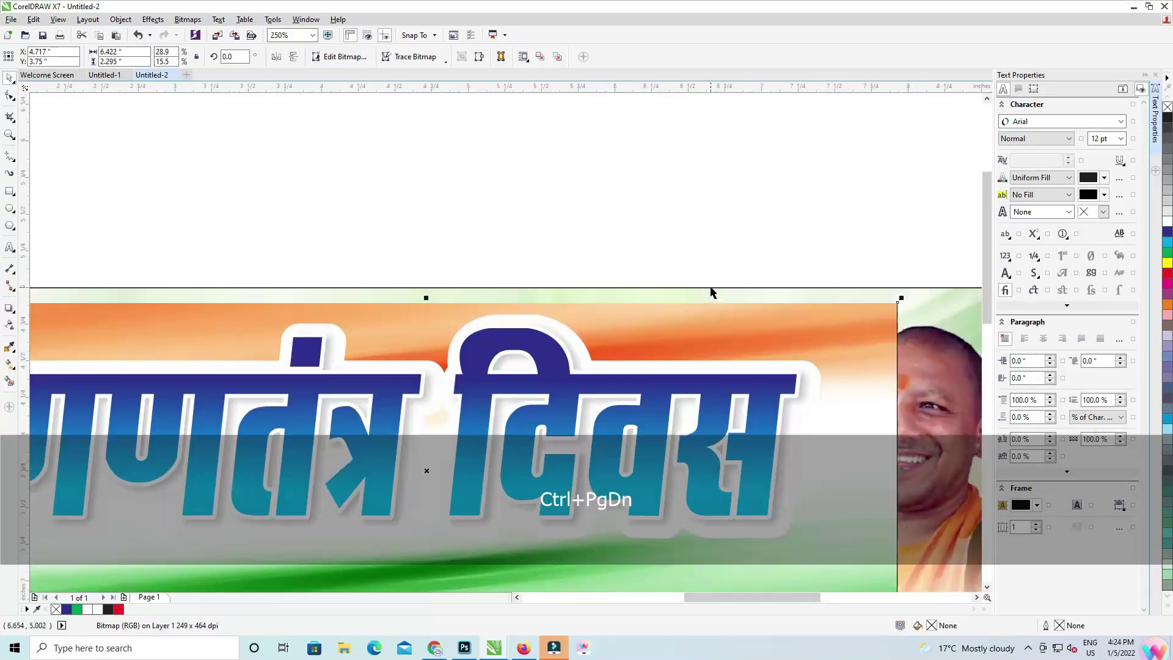
right_click(693, 295)
click(733, 294)
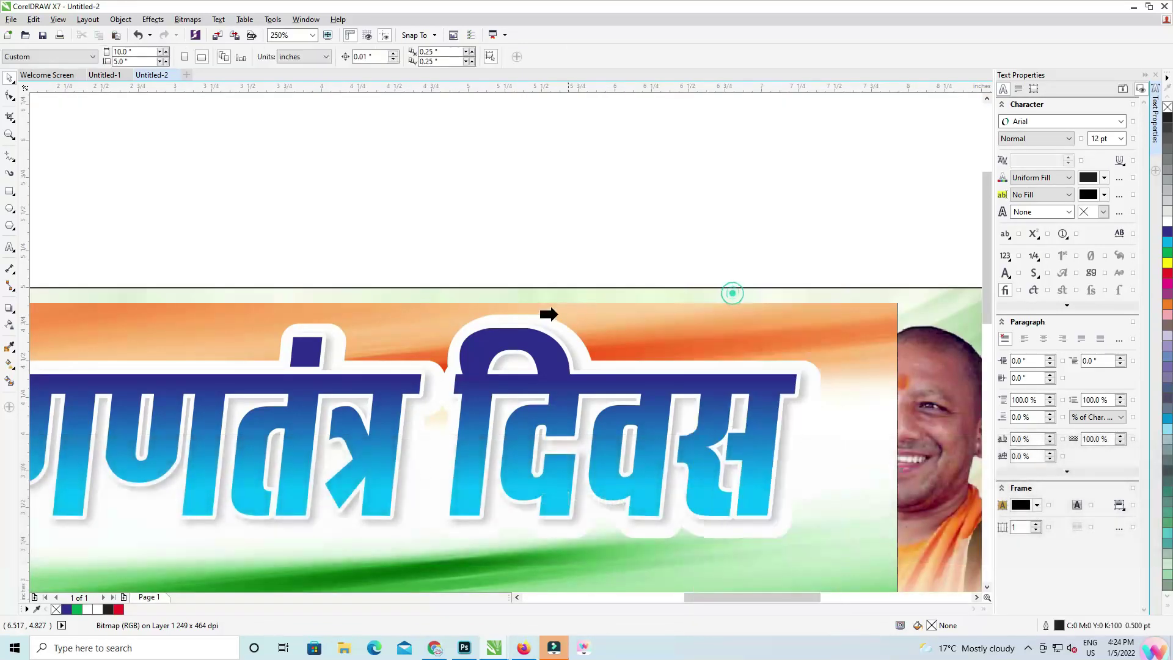
scroll(585, 314, down, 1)
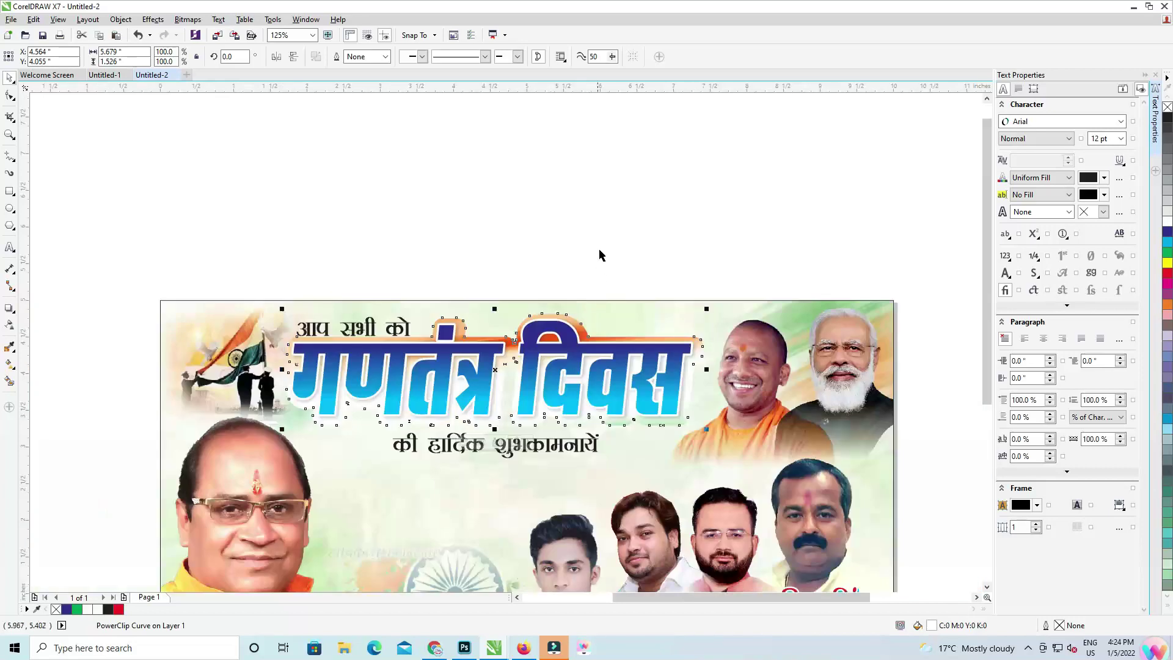
- Try a drop shadow on the grouped heading and undo it
click(599, 247)
scroll(578, 351, up, 1)
scroll(602, 299, down, 2)
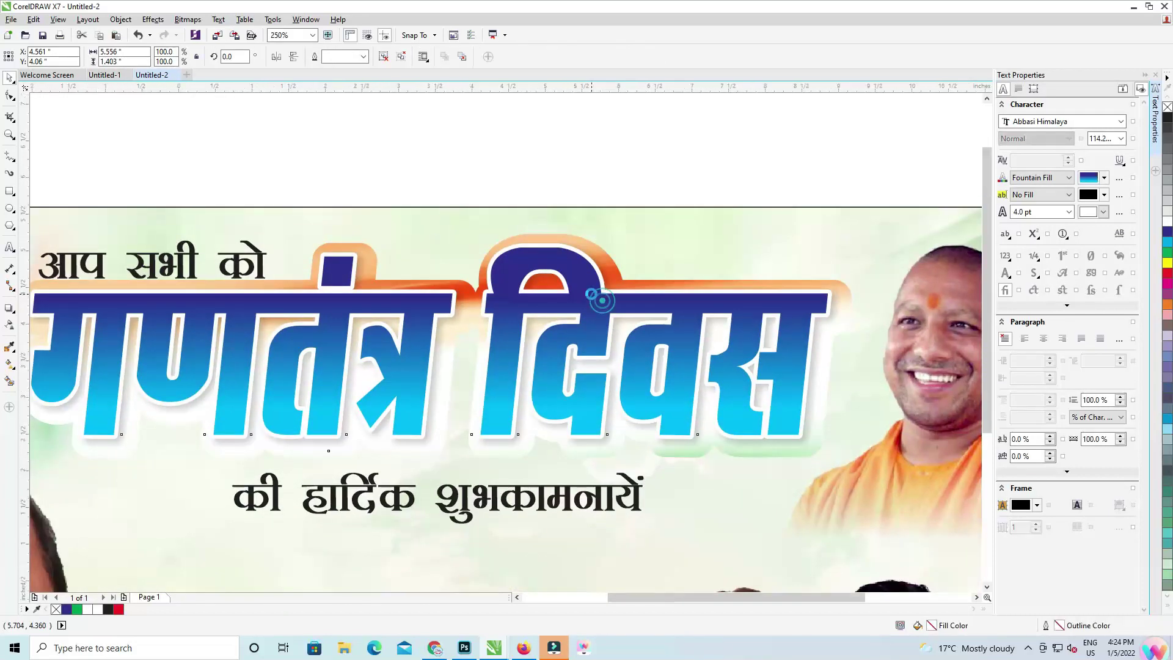
click(651, 292)
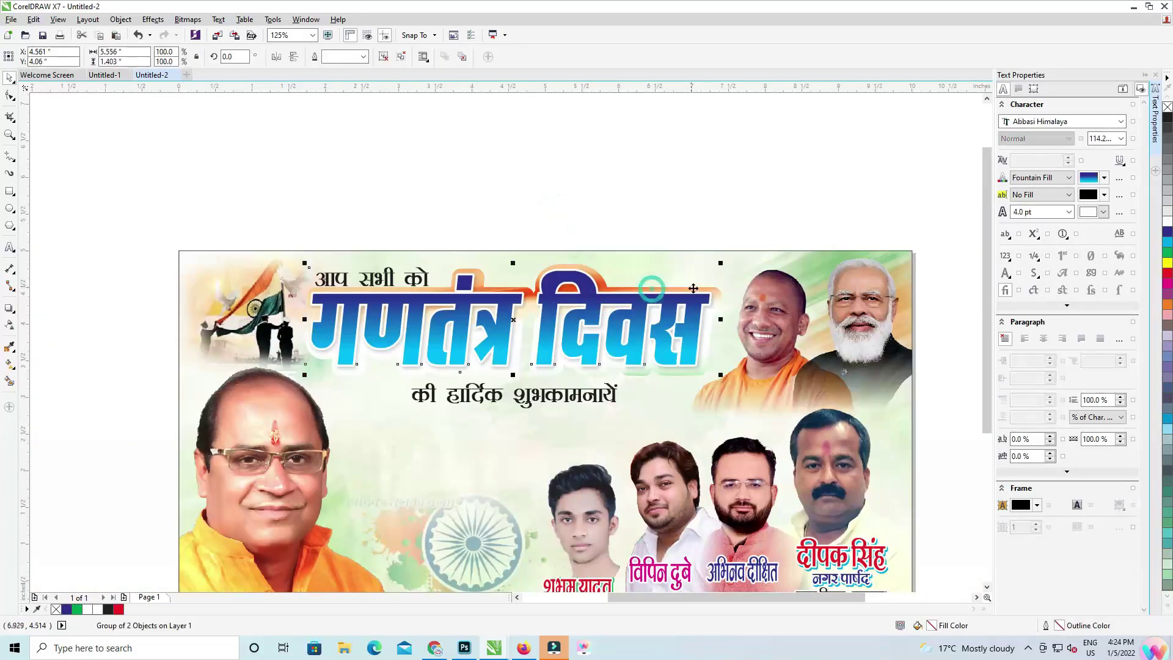
scroll(664, 337, up, 2)
click(10, 307)
drag(431, 386, 456, 419)
key(ctrl+z)
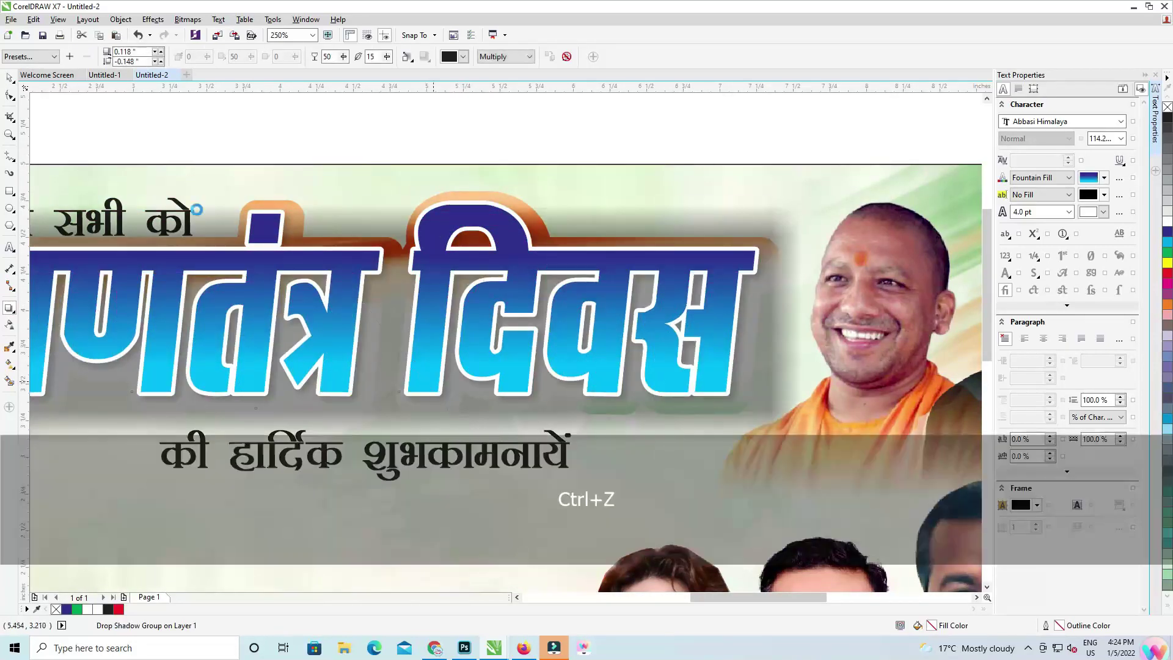
click(10, 79)
click(658, 137)
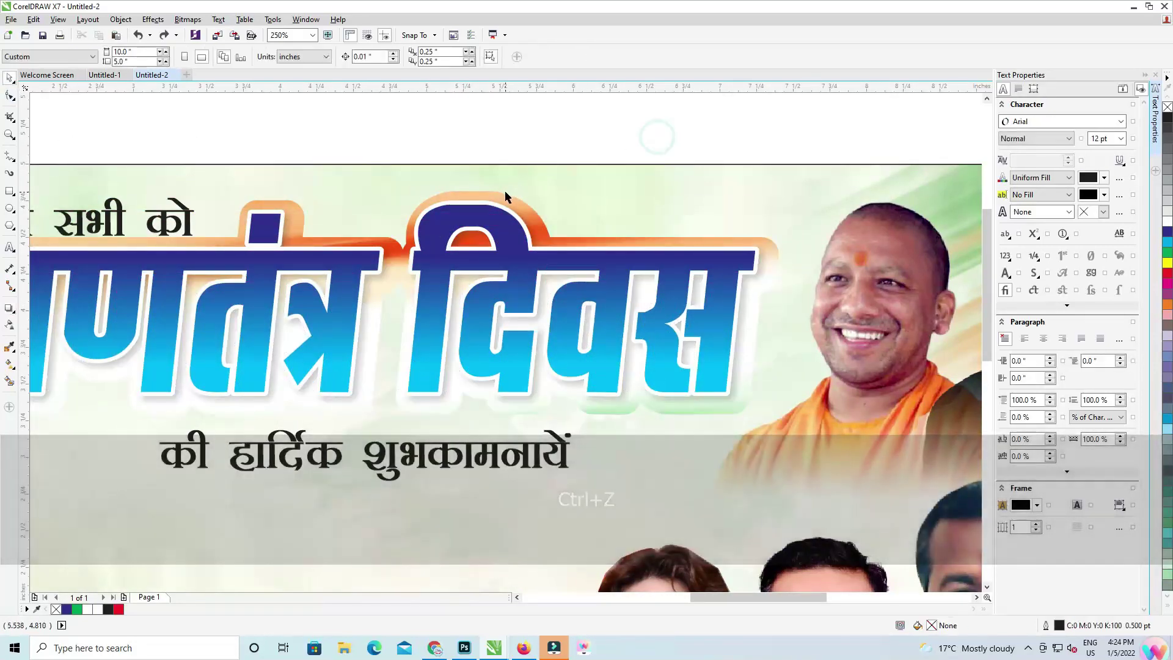
- Add a drop shadow to the tiranga-filled contour shape, offset about 0.048 and -0.053 inches, with opacity 35 and feathering 5
click(505, 193)
click(10, 308)
drag(363, 302, 610, 417)
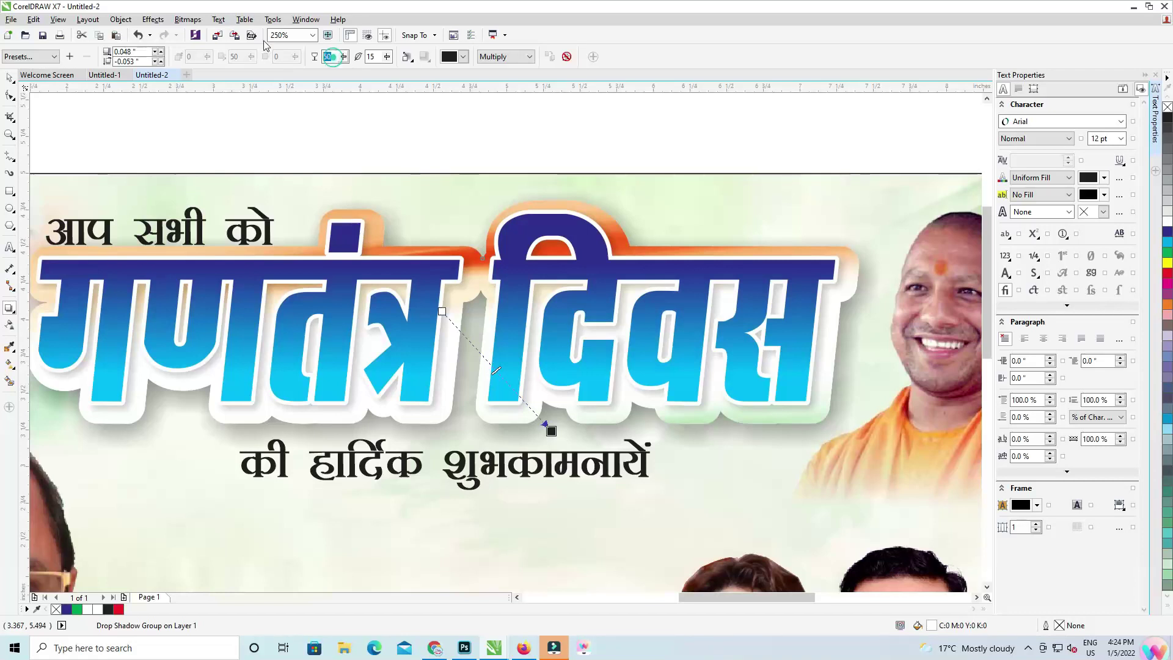
text(35)
key(Tab)
text(5)
key(Return)
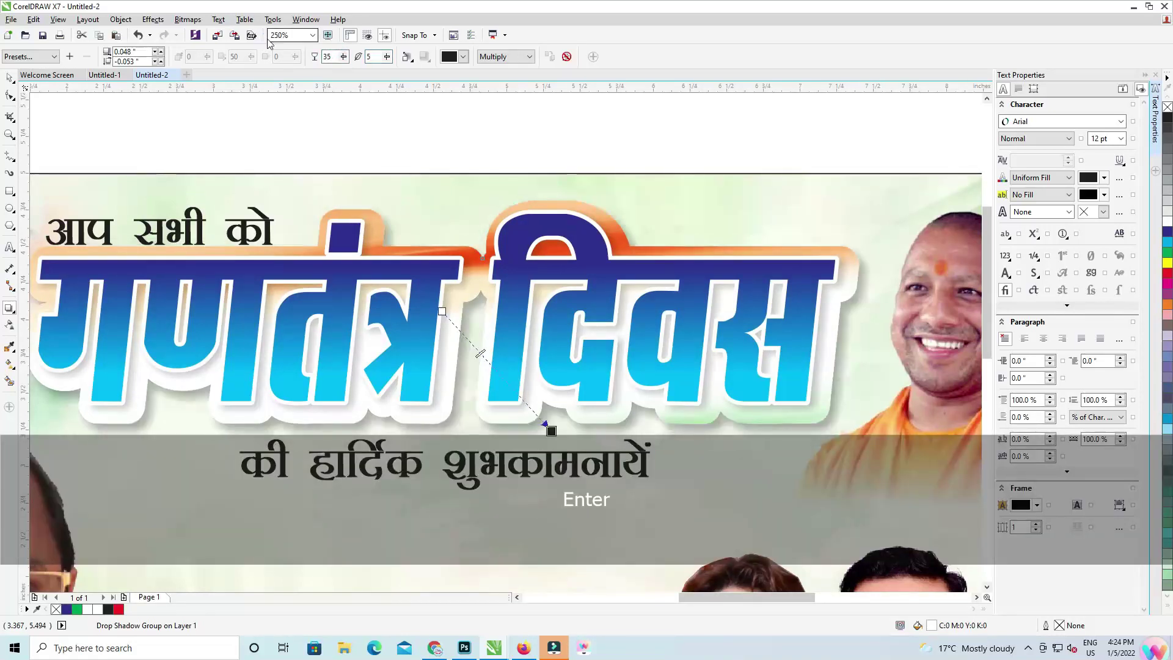
- Break the drop shadow apart from the tiranga-filled contour shape
key(ctrl+k)
click(9, 78)
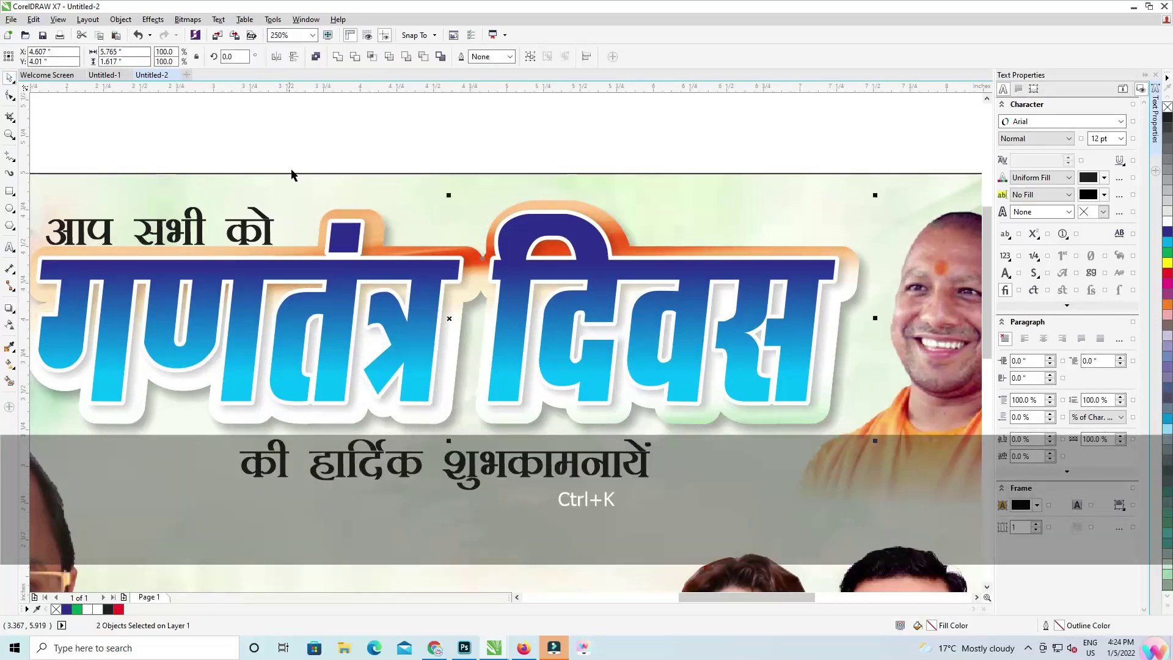
scroll(299, 182, down, 1)
mouse_move(355, 118)
mouse_down()
mouse_move(148, 227)
mouse_move(354, 119)
mouse_up()
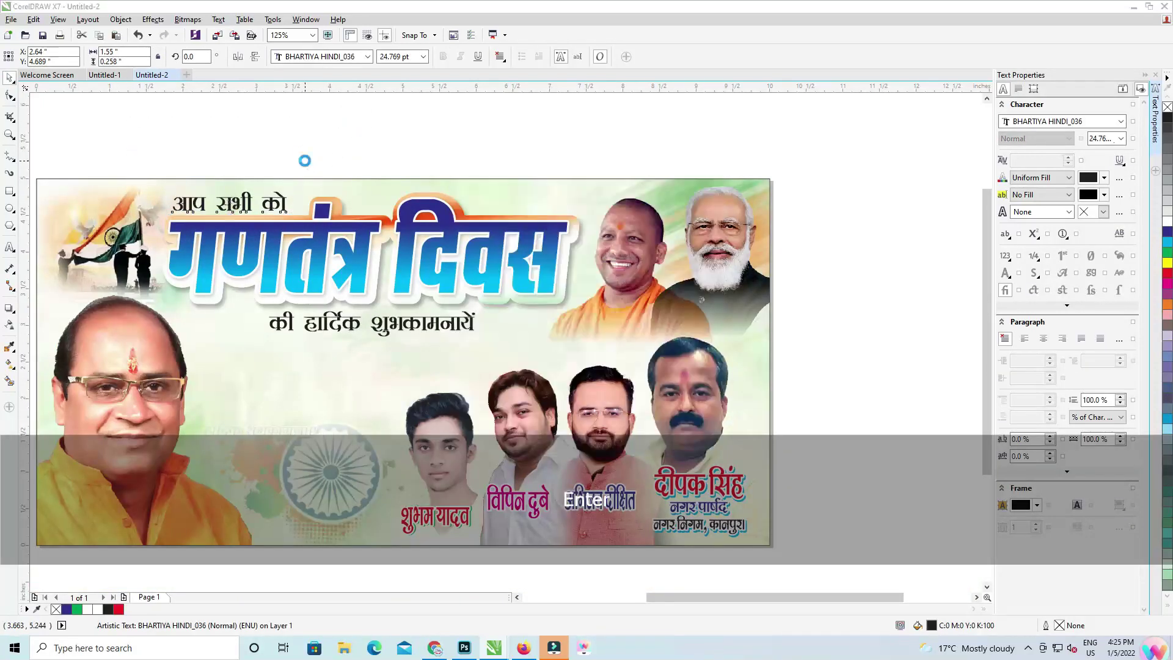
- Give the text line "आप सभी को" a 2 pt white outline and a magenta fill (C0 M100 Y0 K0)
key(F12)
click(544, 327)
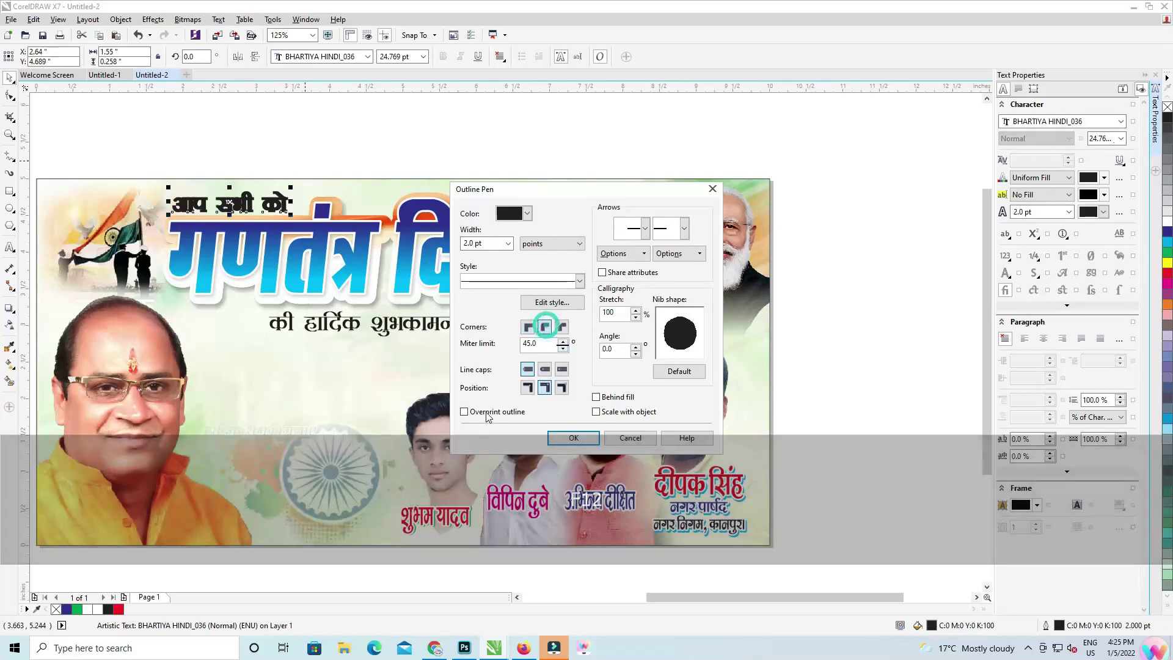
click(581, 437)
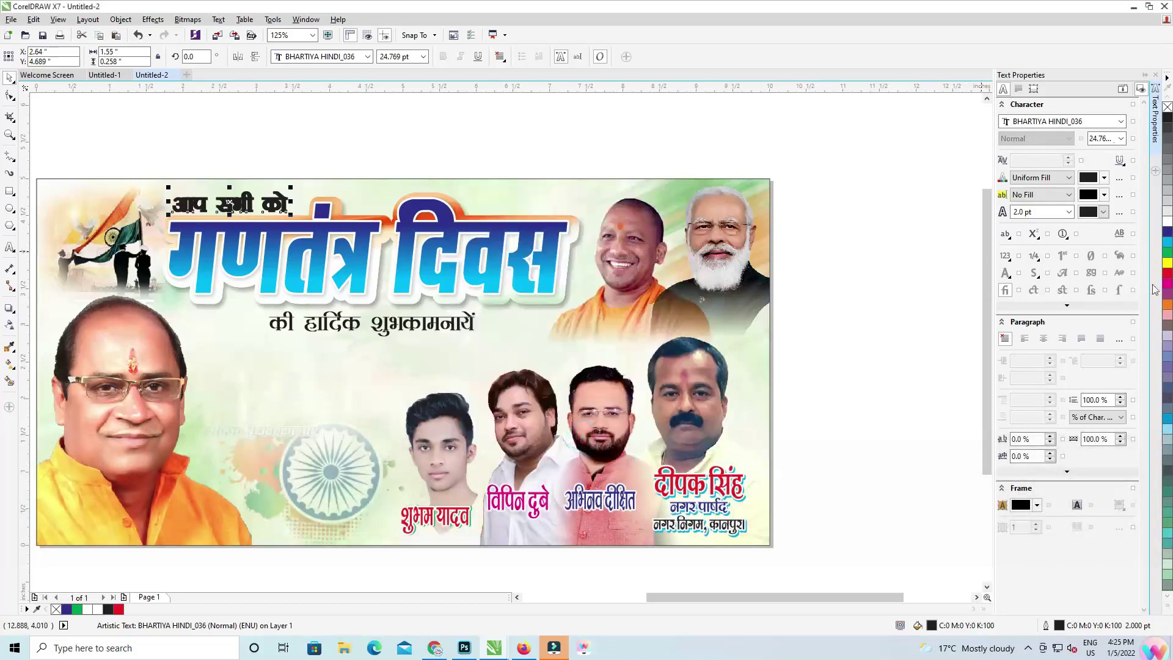
drag(169, 118, 645, 323)
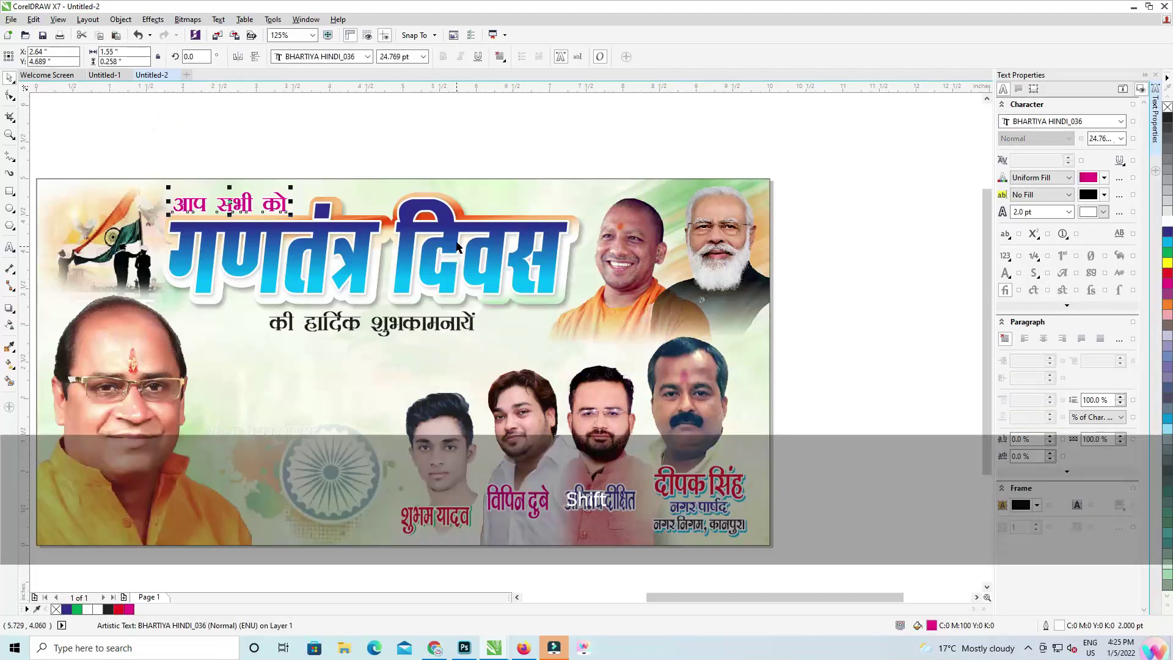
- Cut the "गणतंत्र दिवस" heading objects together with the line above and paste them inside the banner's PowerClip
drag(721, 326, 721, 326)
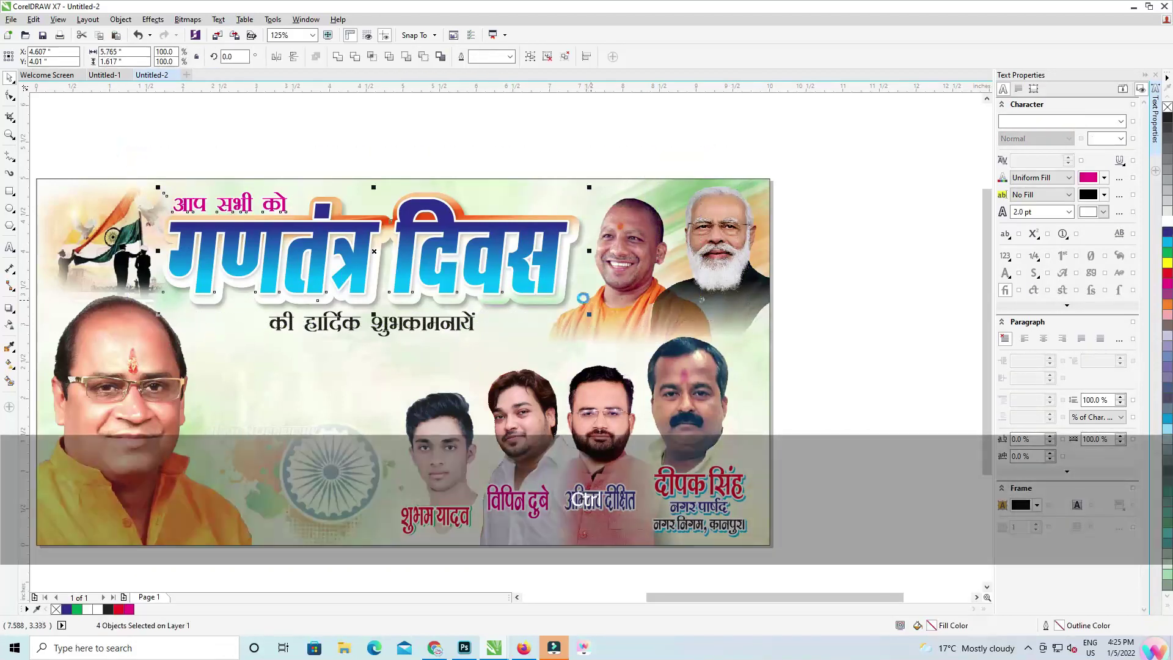
key(ctrl+x)
key(ctrl+v)
ctrl+click(493, 138)
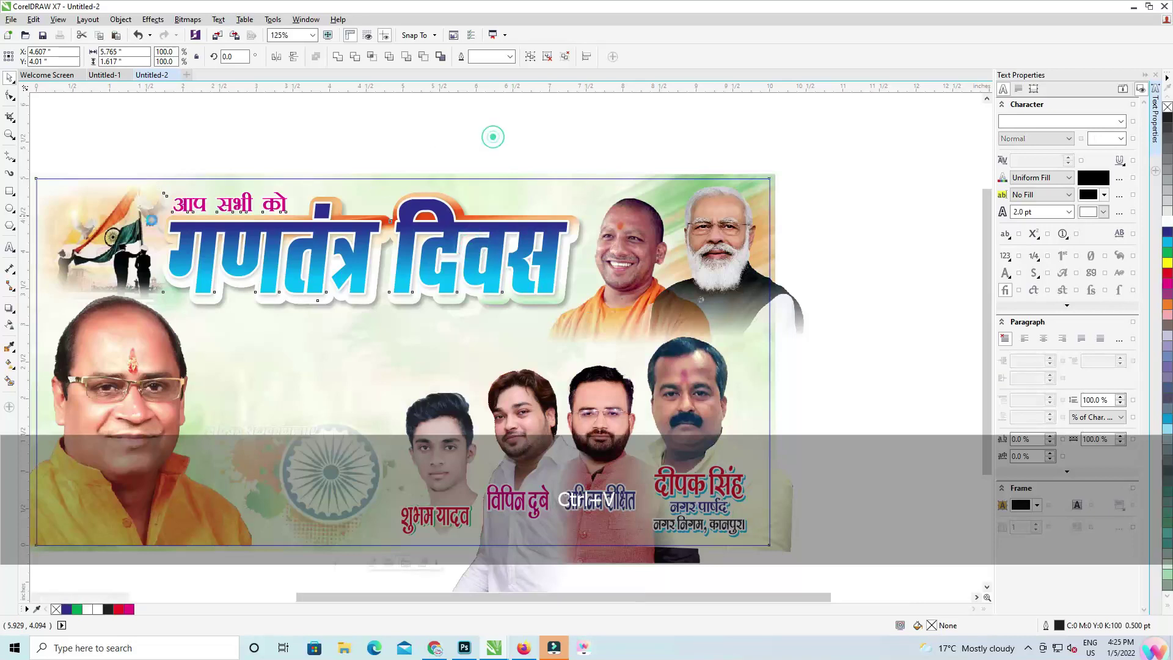
- Copy the tiranga picture from inside the PowerClip, paste it outside, and place the copy above the Ashoka Chakra
ctrl+click(107, 223)
ctrl+click(106, 221)
key(ctrl+c)
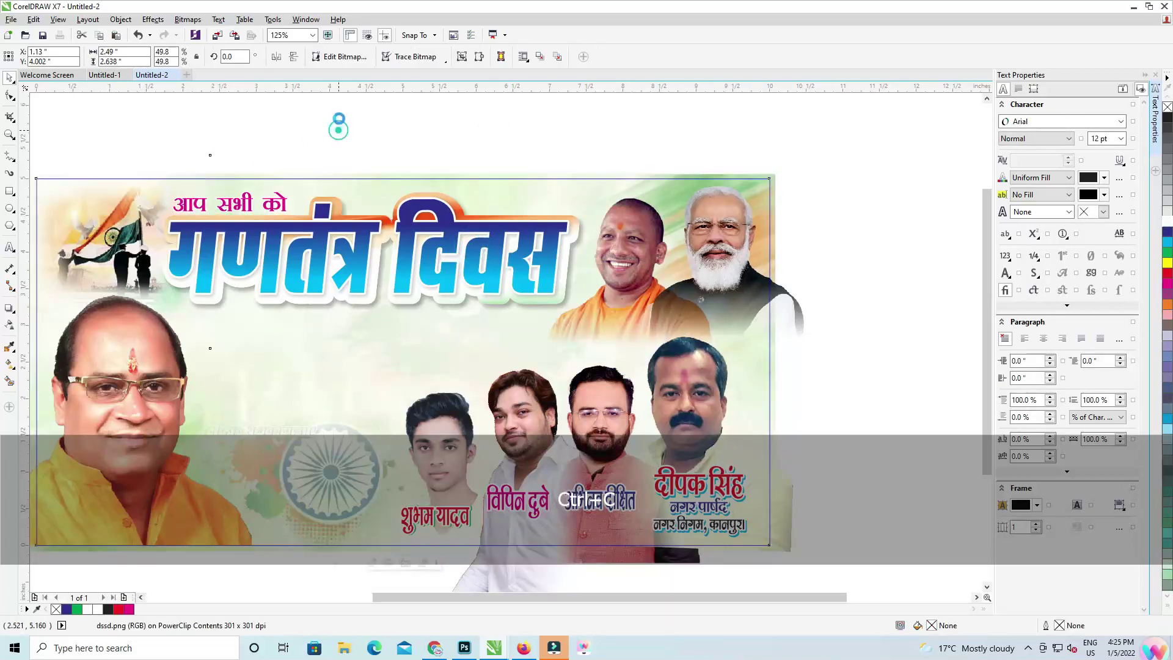
ctrl+click(339, 130)
key(ctrl+v)
drag(142, 243, 366, 379)
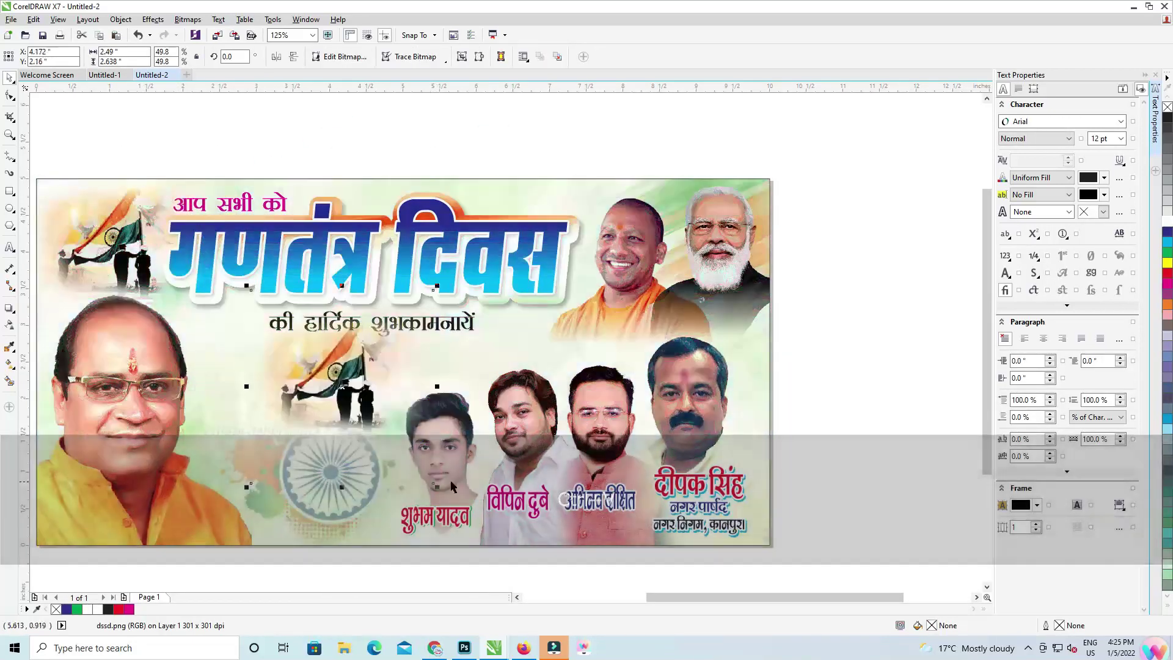
- Cut the tiranga copy and move the Ashoka Chakra within the banner's PowerClip up to the right end of the heading
drag(304, 506, 533, 323)
key(ctrl+z)
click(312, 376)
key(ctrl+x)
ctrl+click(327, 488)
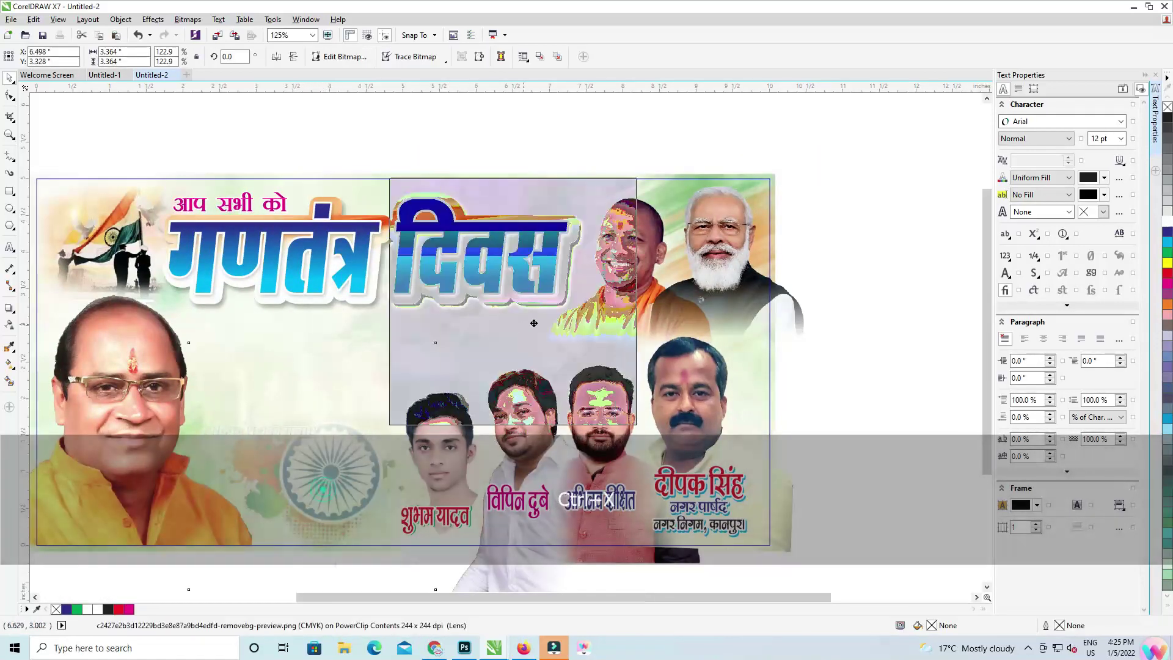
- Paste the tiranga picture inside the PowerClip, enlarge it to about 3.59 by 3.8 inches, and place it beside the large portrait
key(ctrl+v)
drag(439, 491, 478, 532)
drag(338, 406, 336, 451)
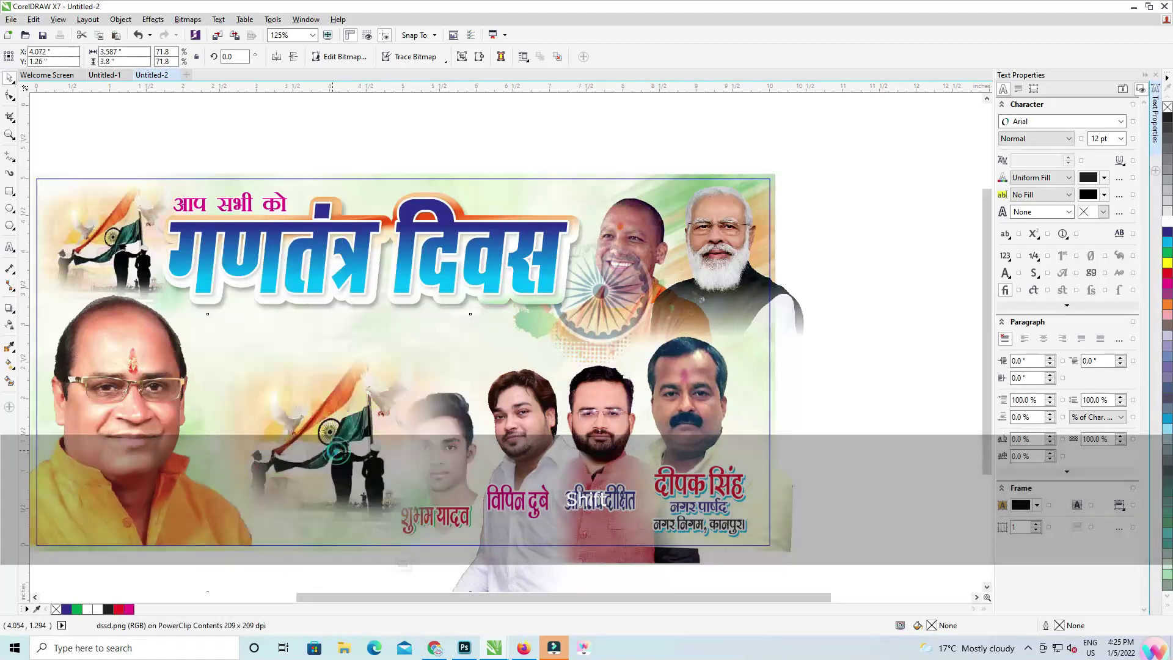
click(337, 452)
- Apply a uniform transparency of 42 to the enlarged tiranga picture
click(8, 327)
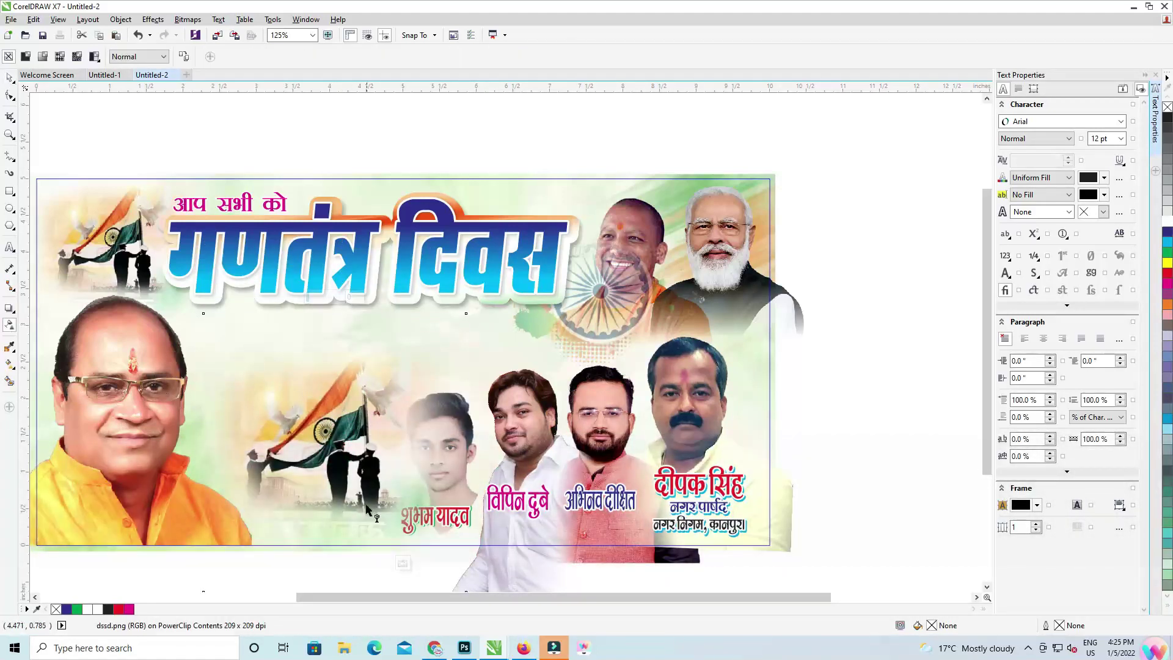
scroll(329, 580, down, 3)
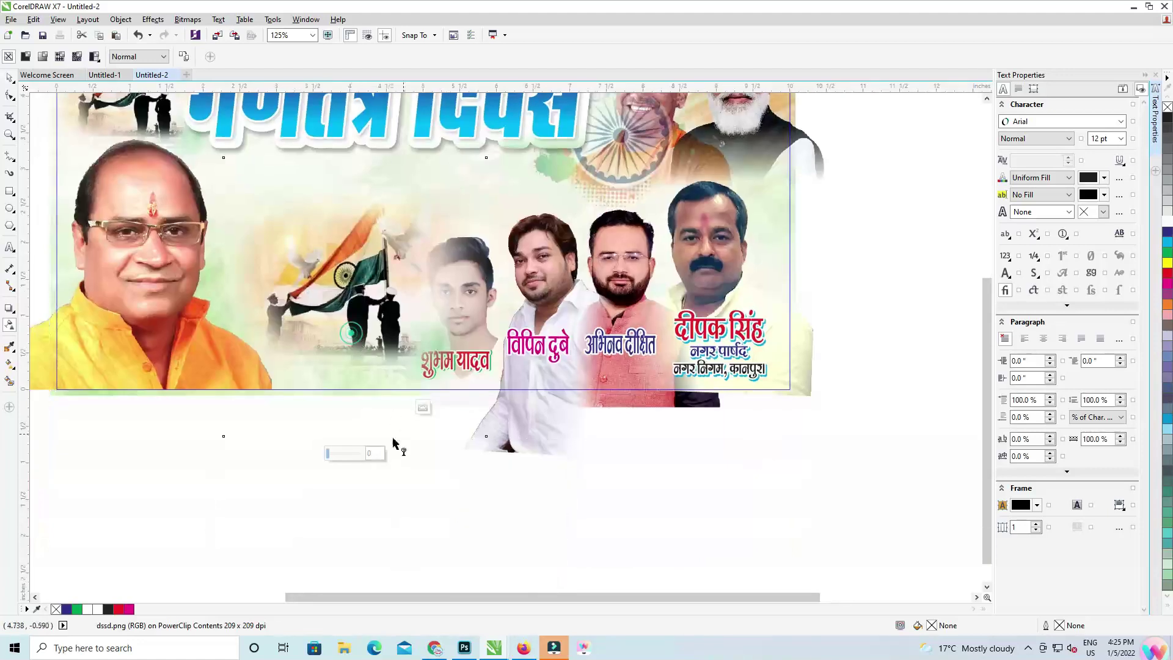
drag(341, 452, 346, 456)
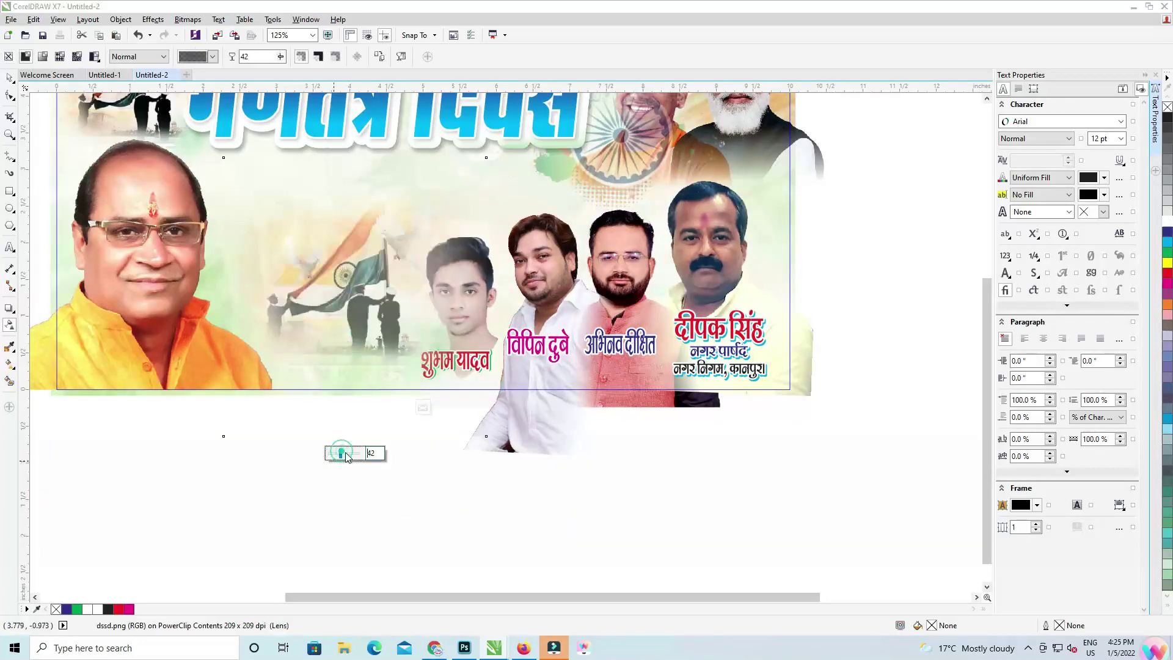
- Bring the lower row of portraits and their name captions in front of the tiranga picture
click(11, 79)
drag(942, 226, 989, 163)
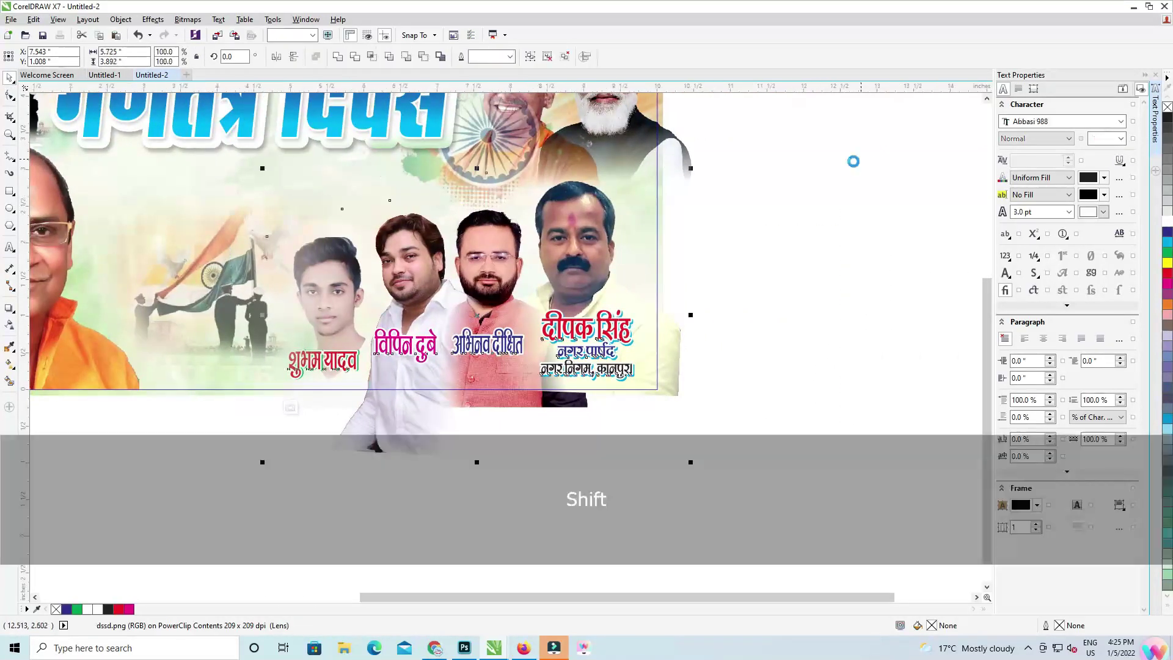
key(shift+Page_Up)
- Shift the enlarged tiranga picture slightly toward the large portrait and set its uniform transparency to 63
drag(676, 255, 943, 257)
drag(486, 296, 470, 310)
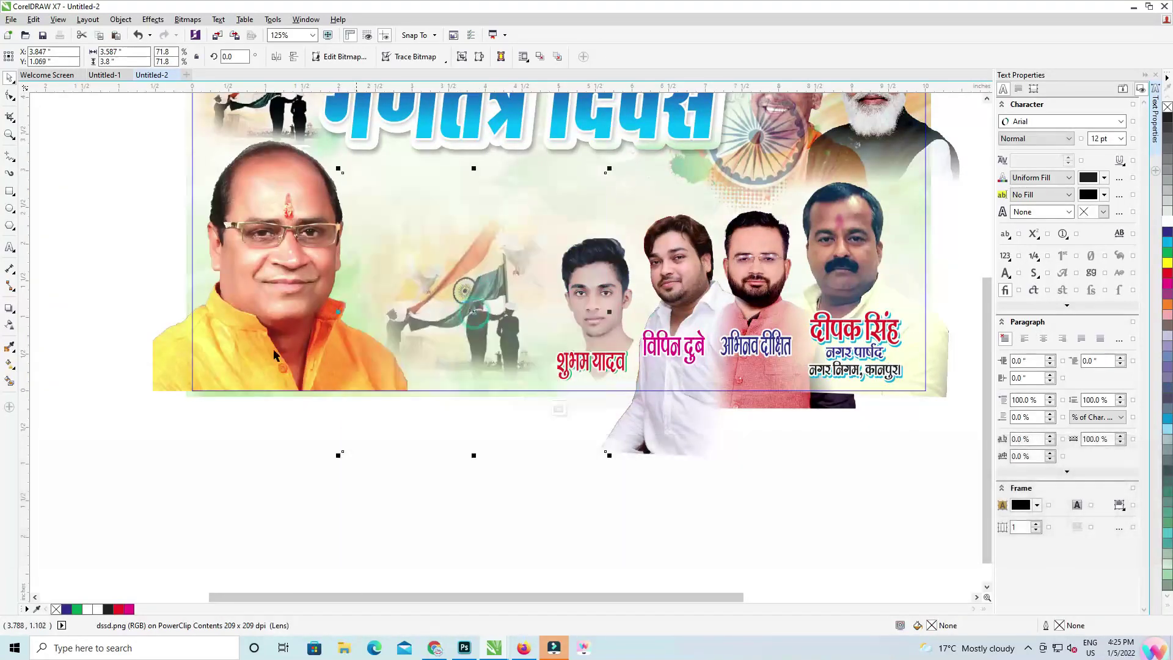
click(10, 328)
click(466, 474)
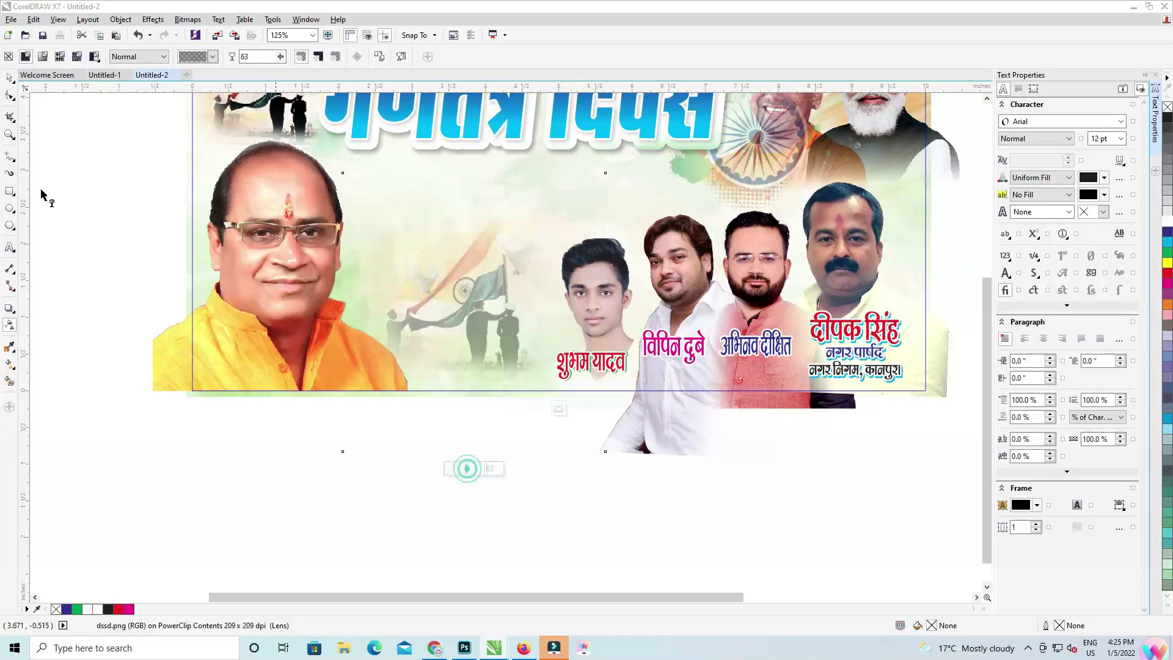
- Place the Ashoka Chakra behind the lower right end of the heading and the adjacent portrait, and finish editing the PowerClip
click(9, 79)
drag(696, 193, 661, 276)
drag(757, 222, 681, 231)
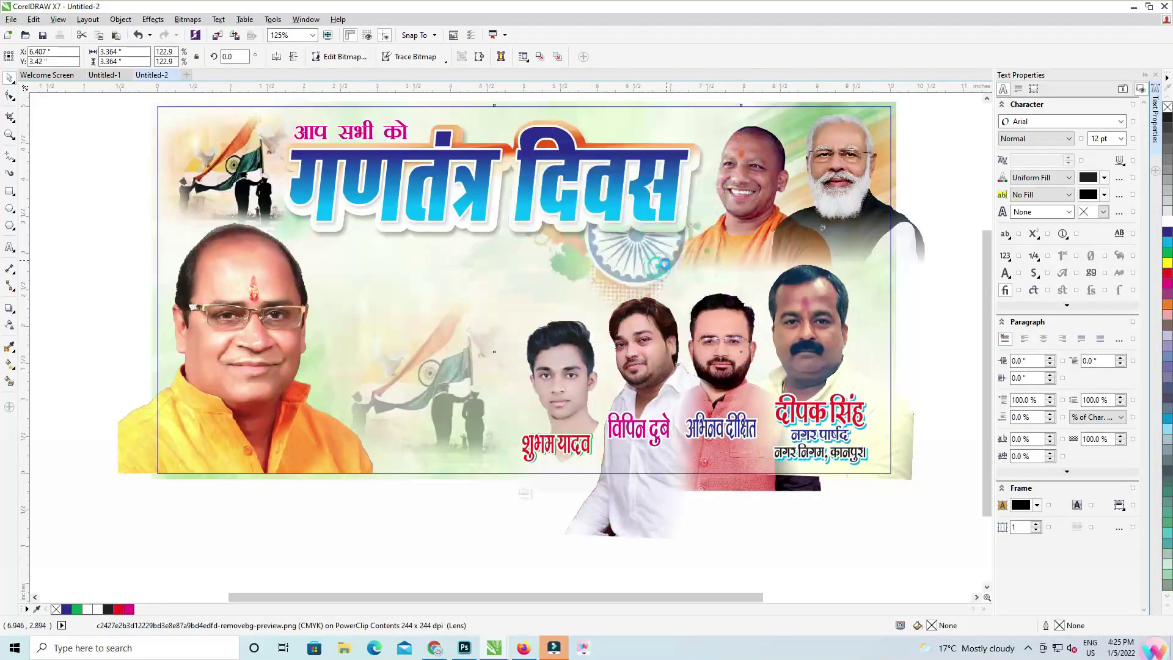
ctrl+click(959, 183)
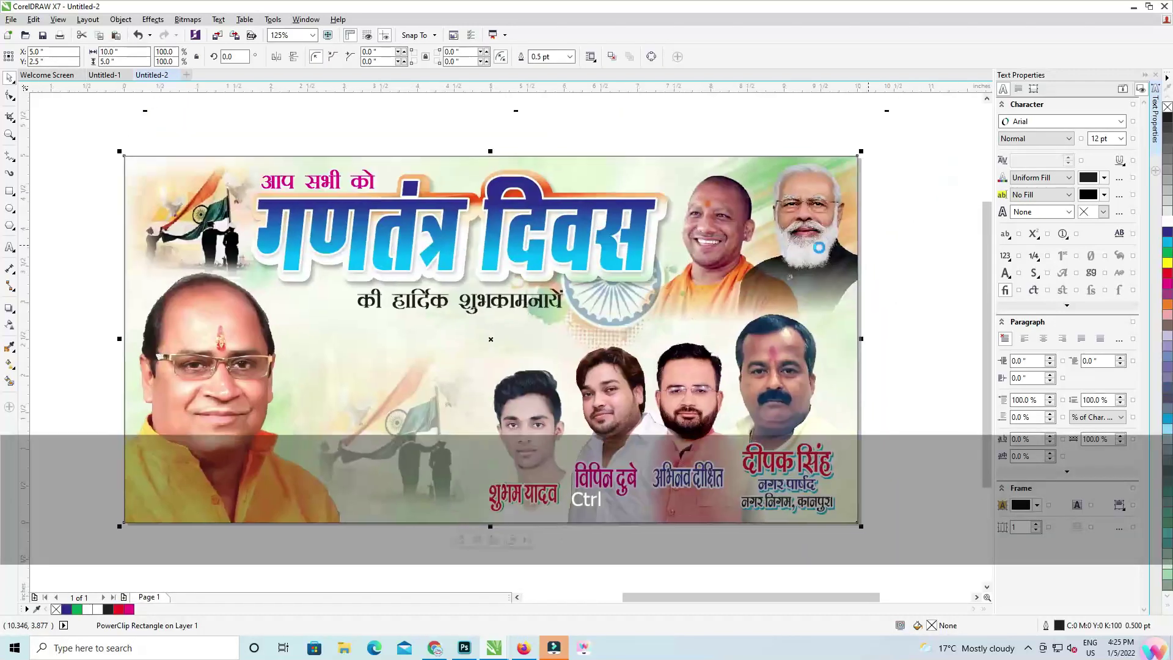
- Enlarge the line "की हार्दिक शुभकामनायें" to about 30.3 pt and give it a red fill with a 2 pt white outline behind the fill
drag(482, 314, 443, 321)
mouse_move(533, 321)
mouse_down()
mouse_move(549, 320)
mouse_move(525, 332)
mouse_up()
key(F12)
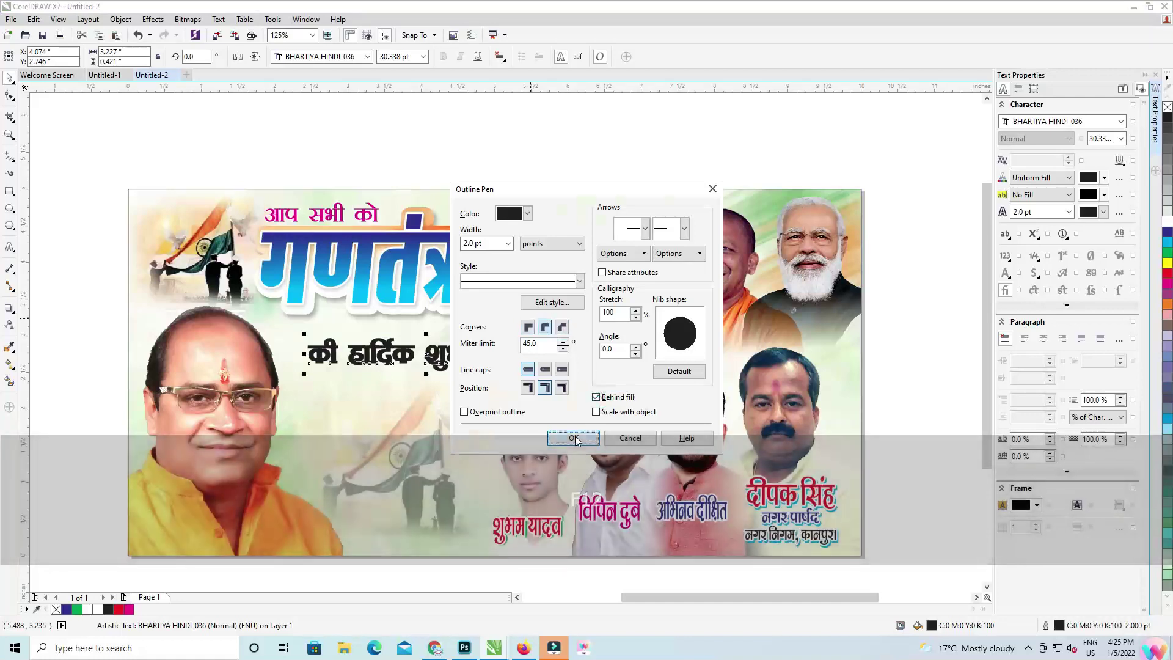
click(574, 437)
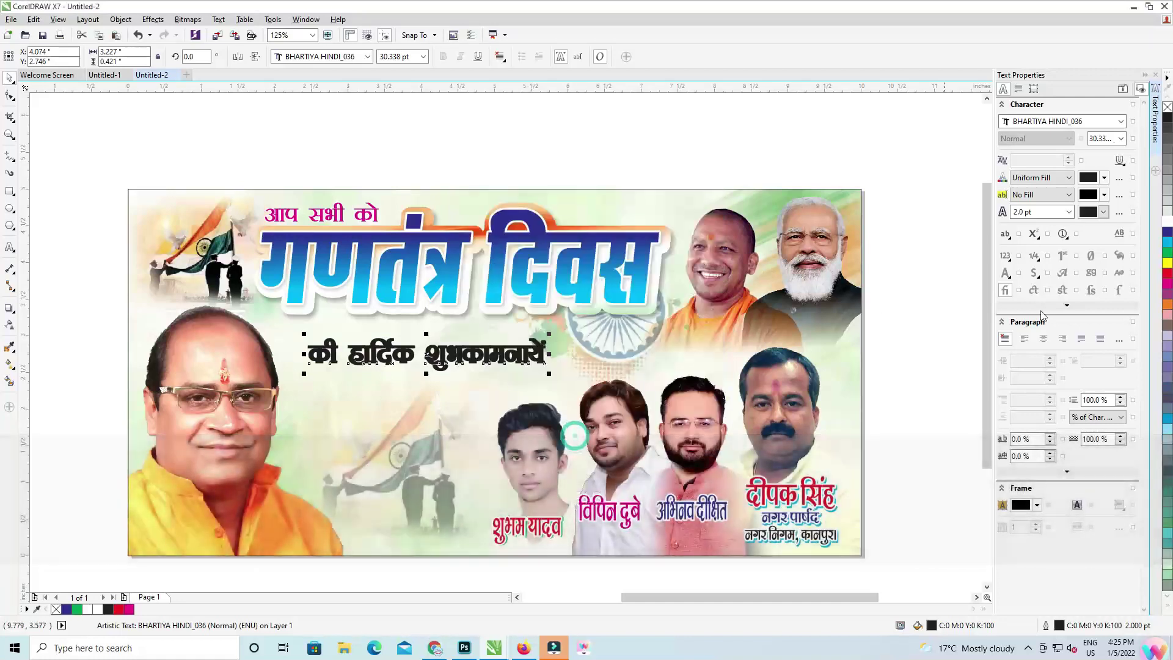
right_click(1167, 232)
- Slant the line "की हार्दिक शुभकामनायें", move it closer beneath the heading, and paste it inside the banner's PowerClip
mouse_move(430, 356)
mouse_down()
mouse_move(434, 325)
mouse_move(442, 339)
mouse_up()
click(430, 346)
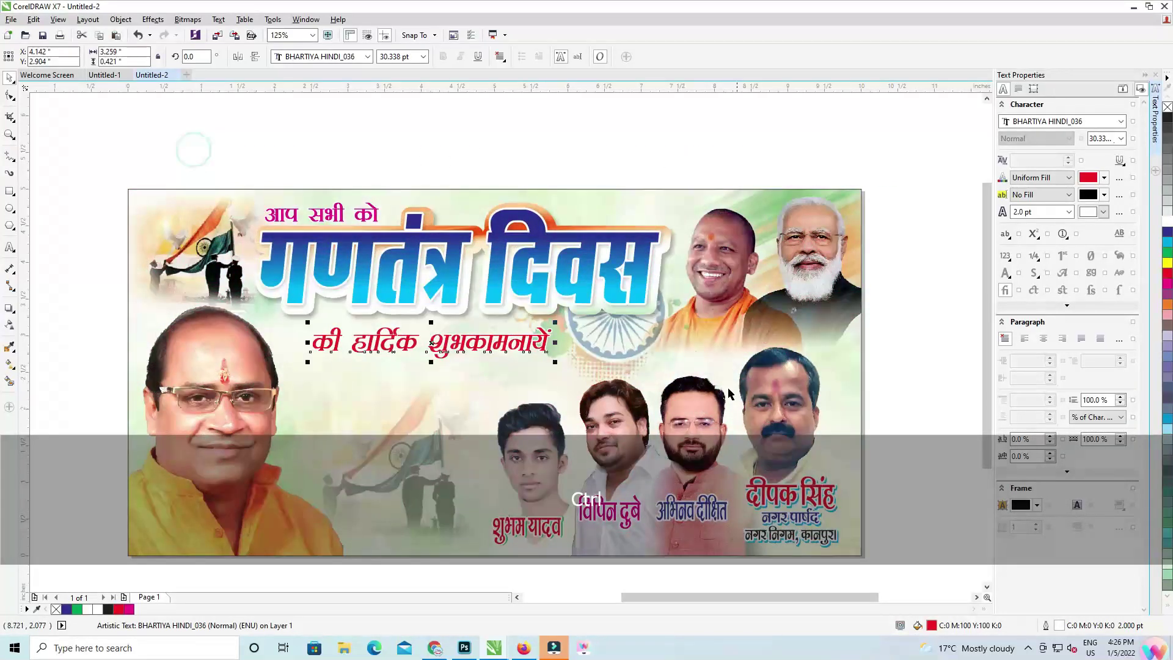
key(ctrl+v)
- Nudge the heading, both greeting lines and the Ashoka Chakra down together, stretch them vertically to 102.9%, and finish editing the PowerClip
drag(198, 116, 738, 470)
key(Down)
key(Down)
key(Down)
key(Down)
key(Down)
key(Down)
key(Down)
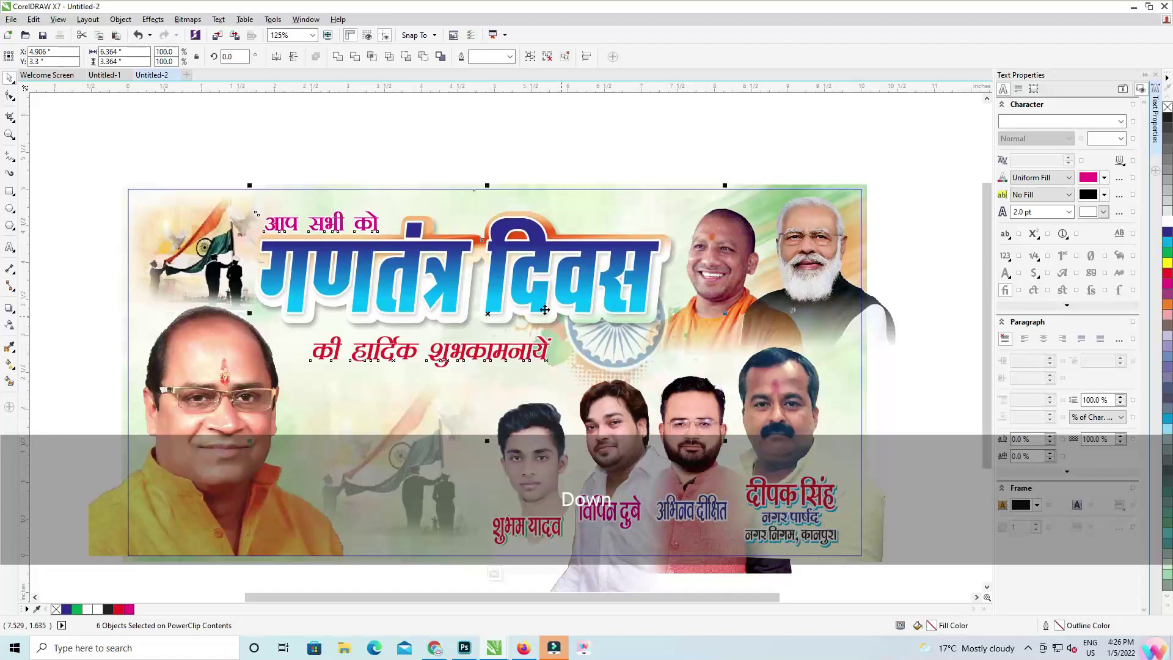
key(Down)
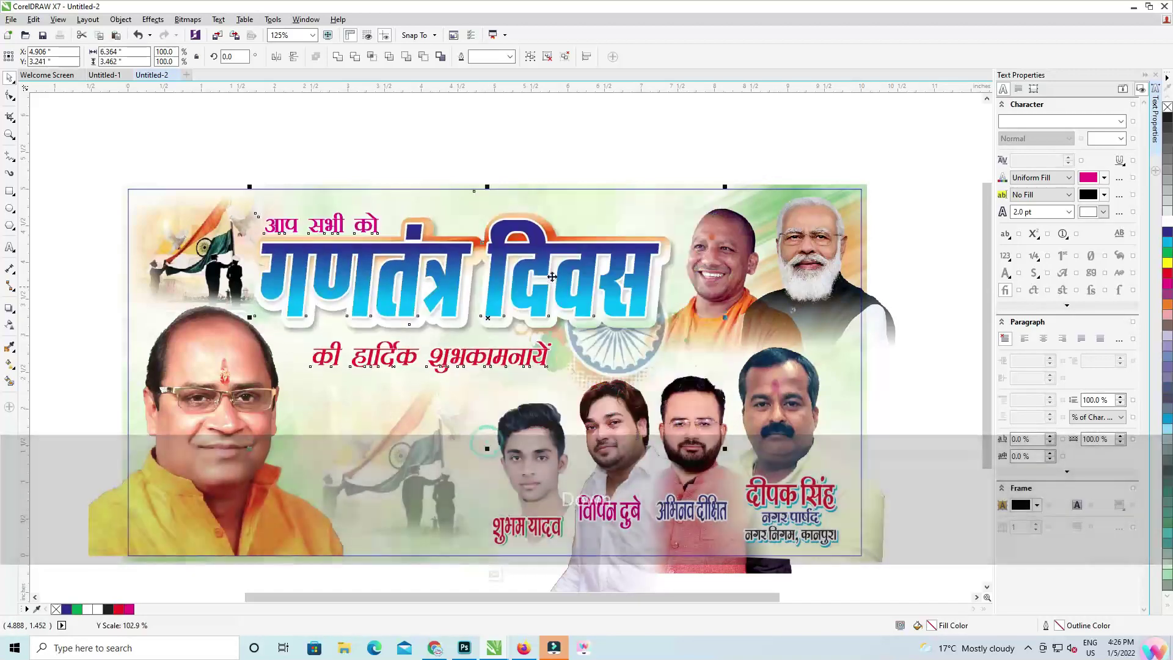
click(592, 139)
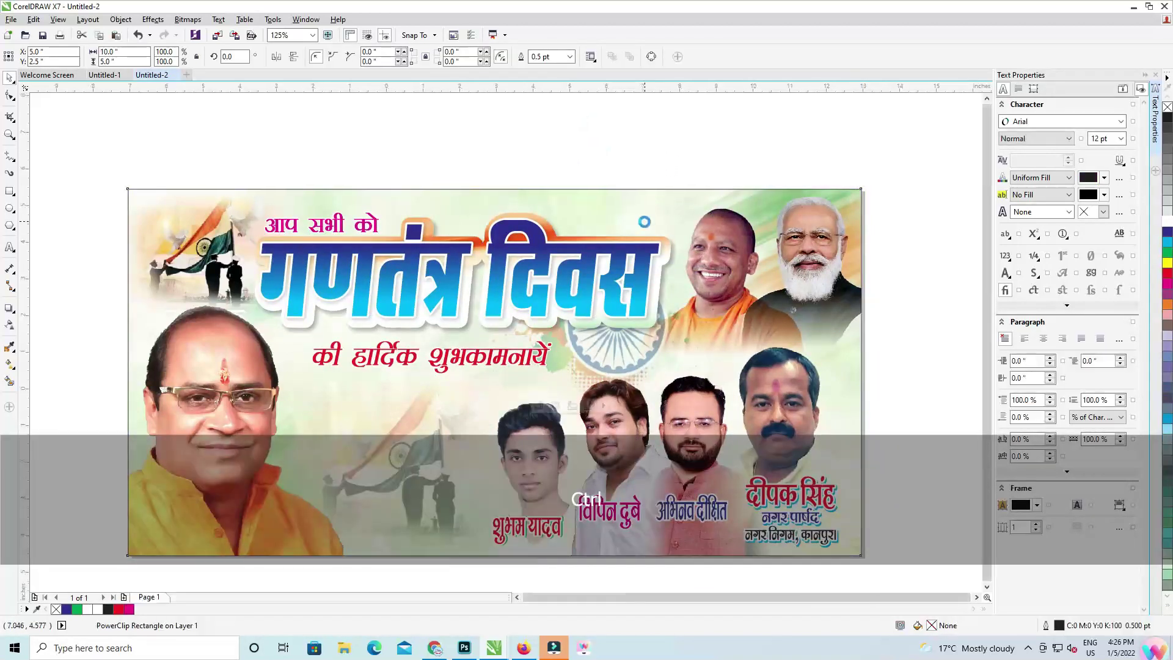
scroll(299, 186, down, 2)
drag(278, 157, 862, 459)
key(shift+F2)
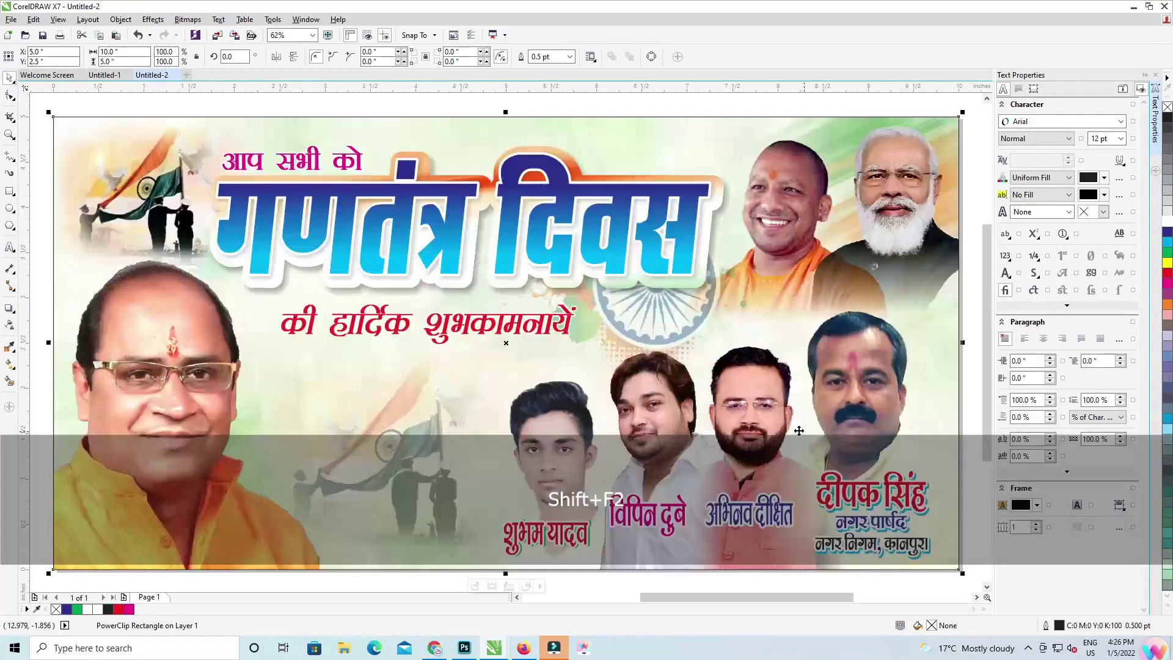